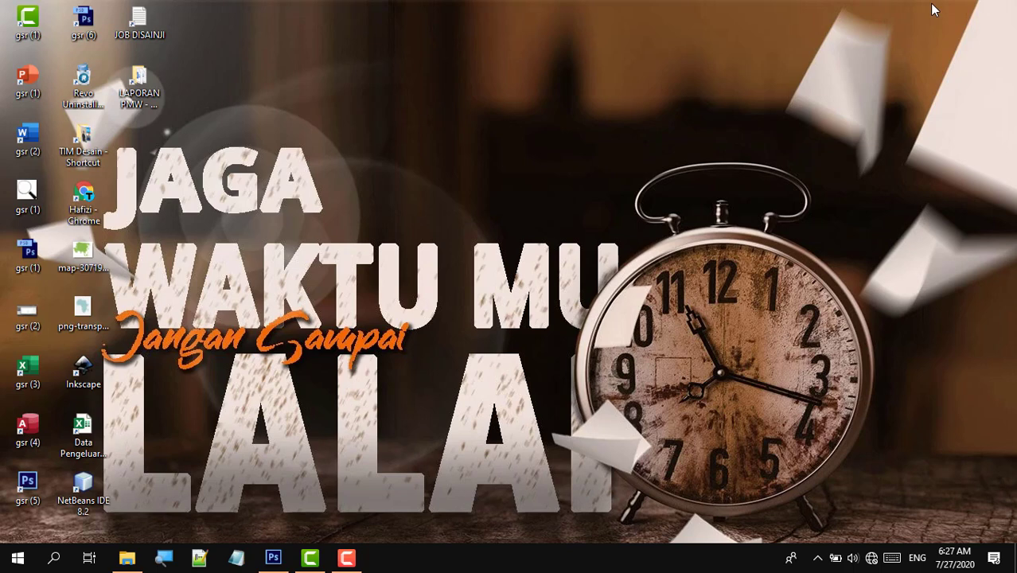
- Switch to Photoshop and create a new white 1080 x 1350 pixel document at 80 pixels/inch in RGB Color
left_click(275, 559)
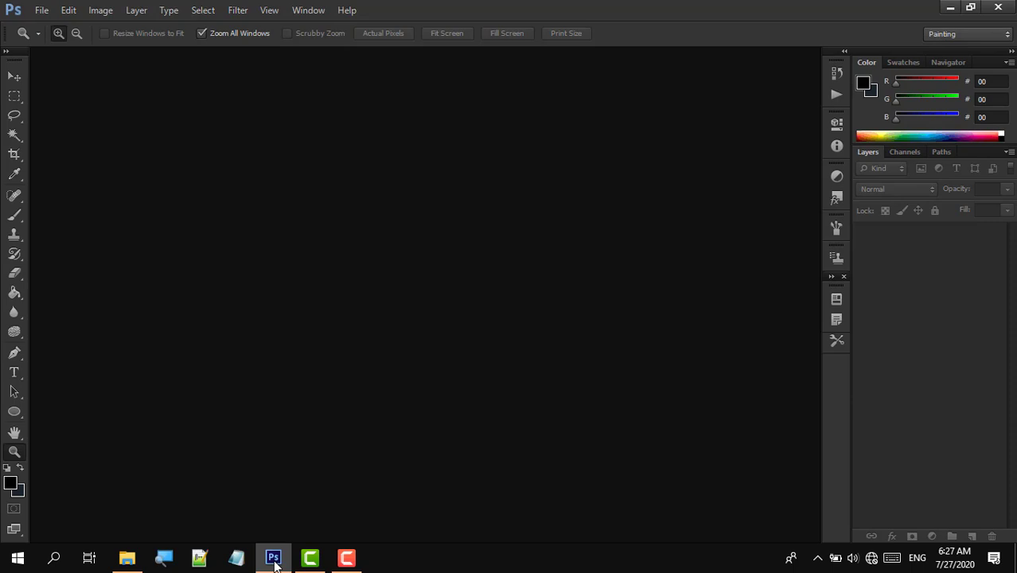
key("ctrl+n")
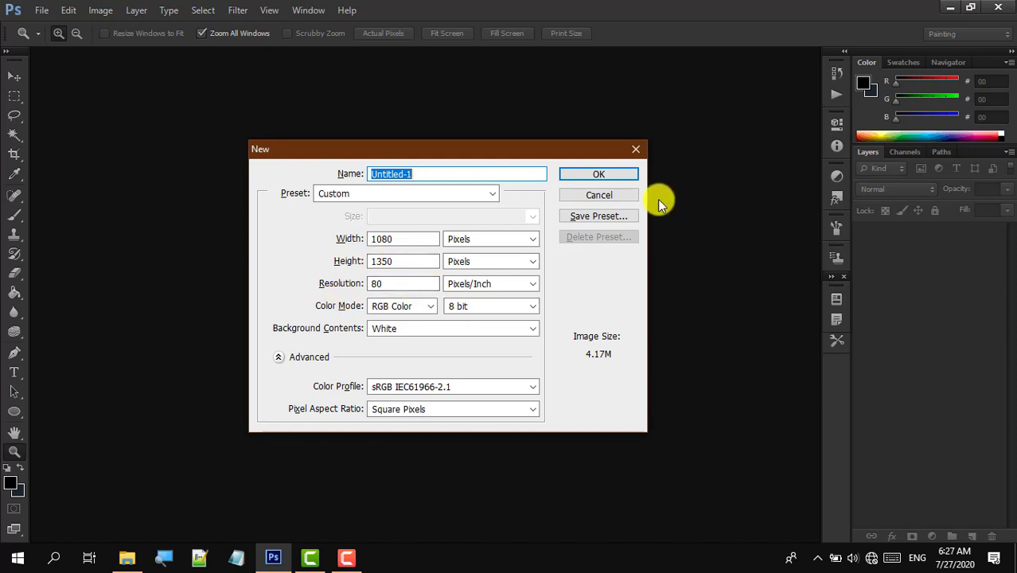
left_click(576, 179)
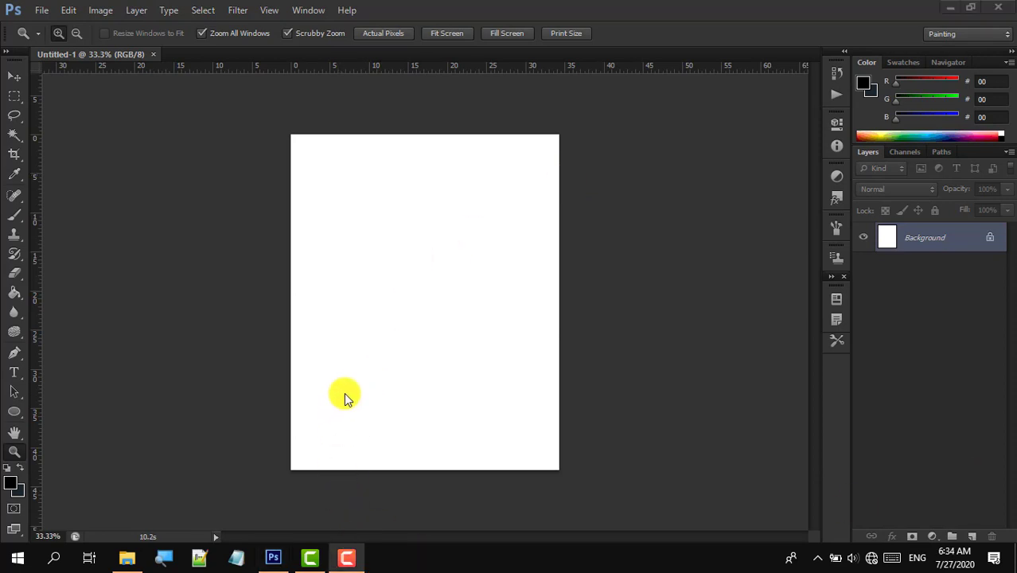
- Place the fall-foliage-111315_1920 image from the Photoshop folder into the document, scaled to about 298% so it covers the whole canvas
left_click(126, 557)
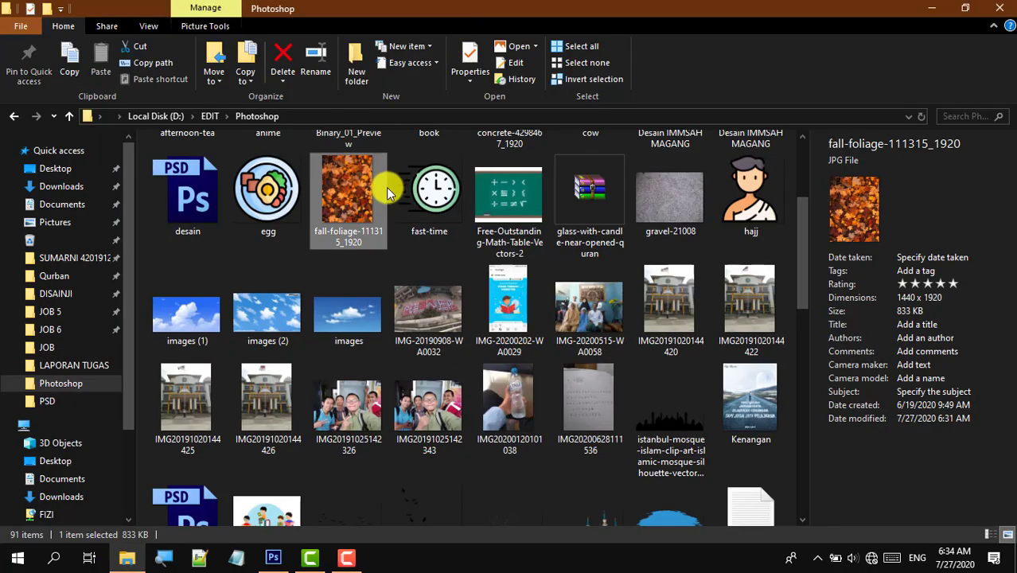
left_click_drag(343, 182, 847, 521)
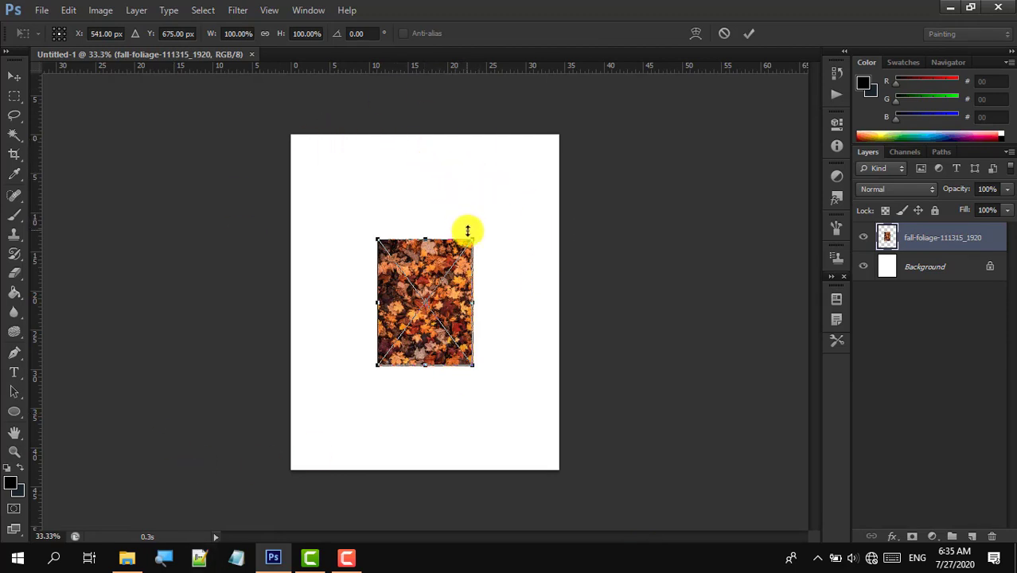
left_click_drag(468, 228, 555, 164)
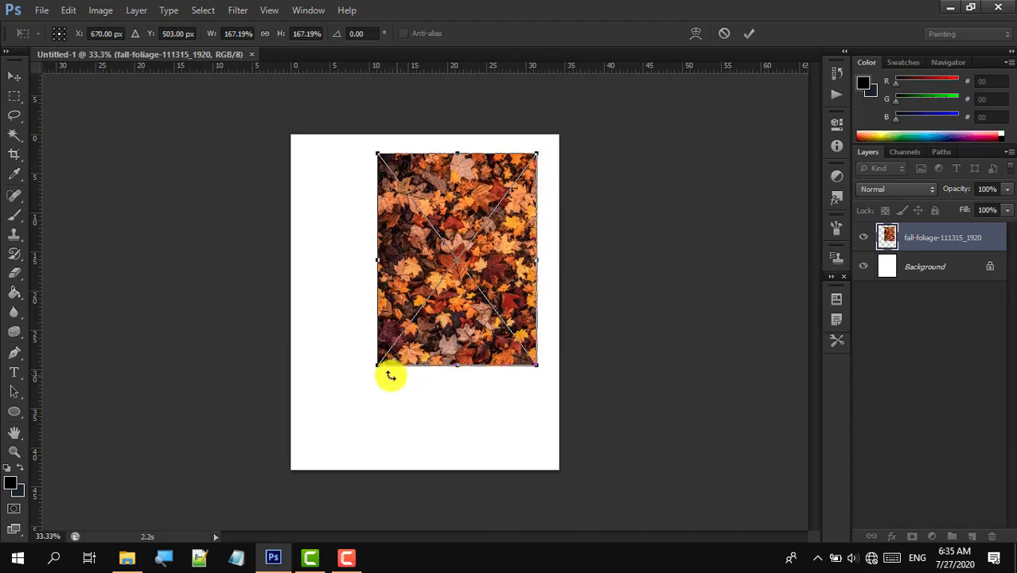
left_click_drag(372, 369, 277, 507)
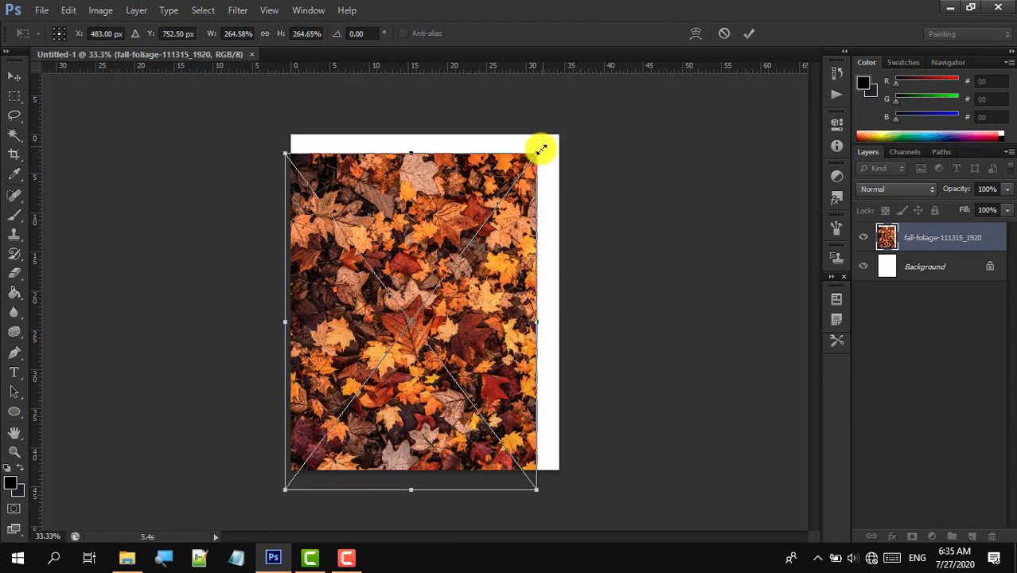
left_click_drag(541, 150, 581, 112)
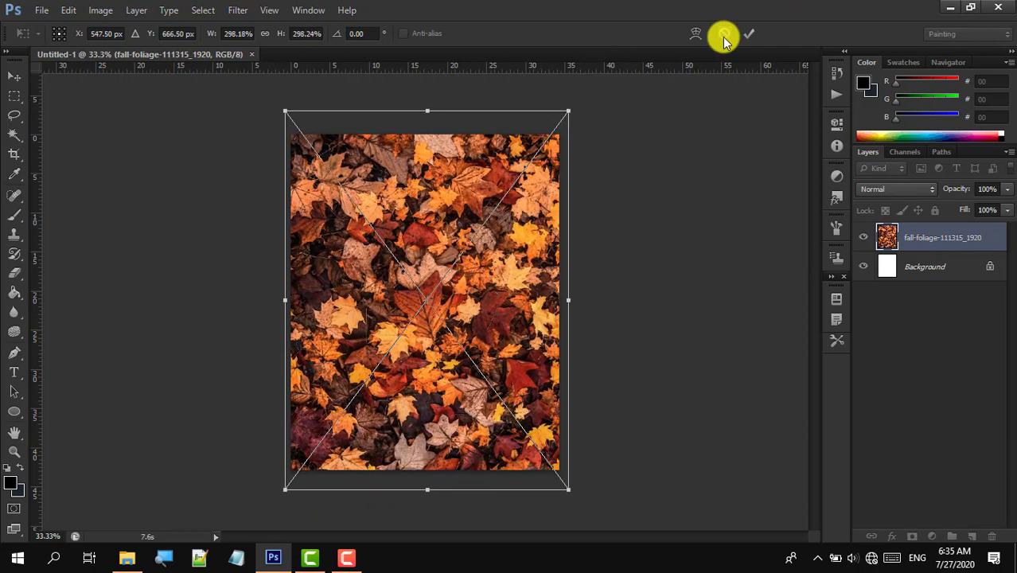
key("z")
left_click(748, 33)
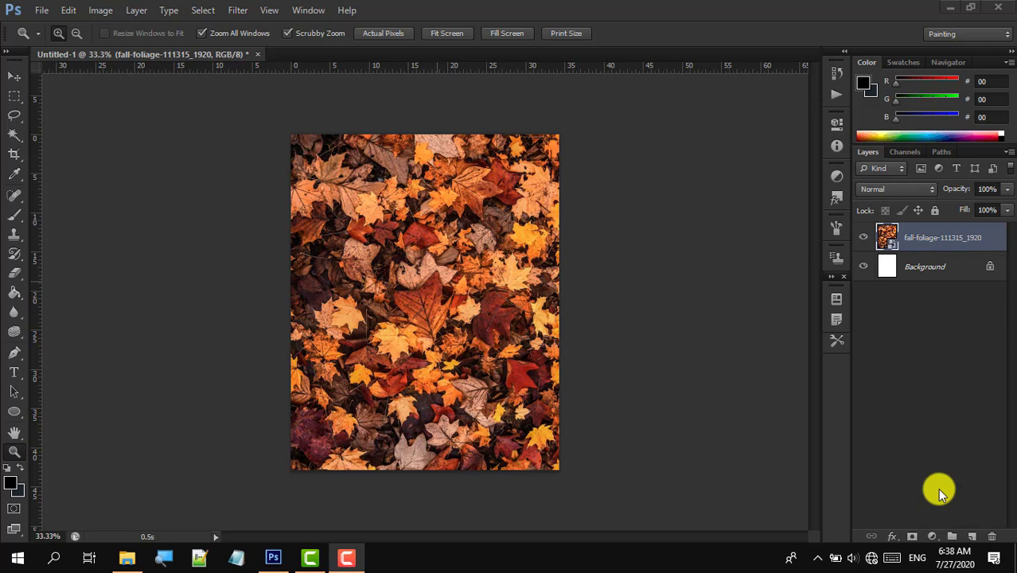
- Add the text CARA in the upper middle of the canvas over the foliage
left_click(15, 374)
left_click(434, 253)
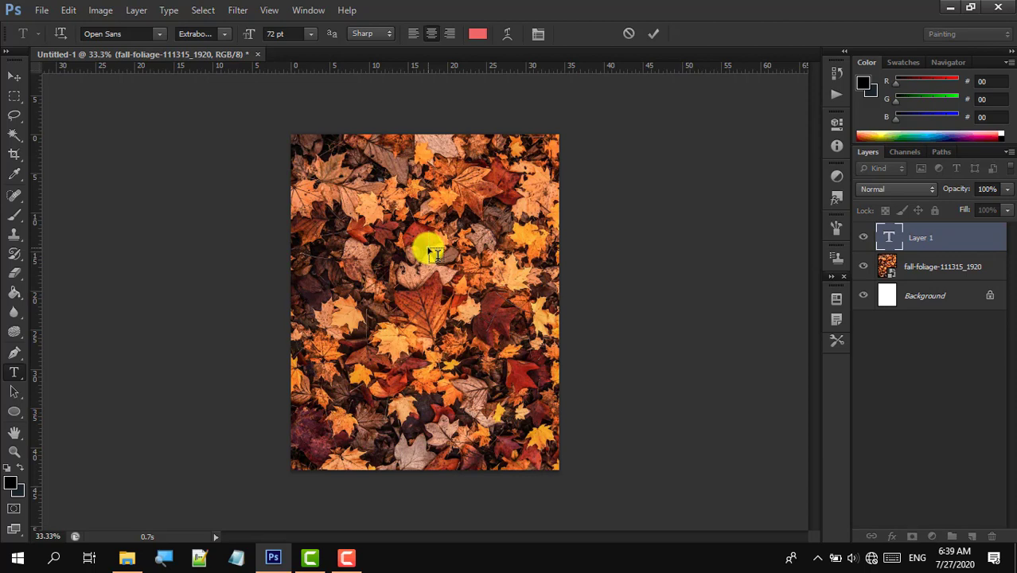
type("CARA")
left_click(653, 34)
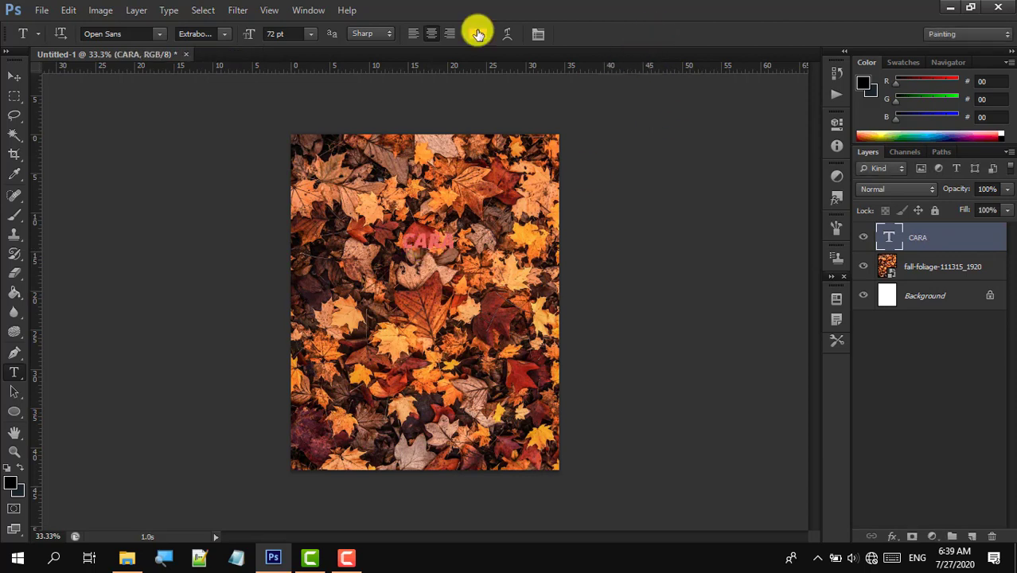
- Change the colour of the CARA text to near-white
left_click(478, 33)
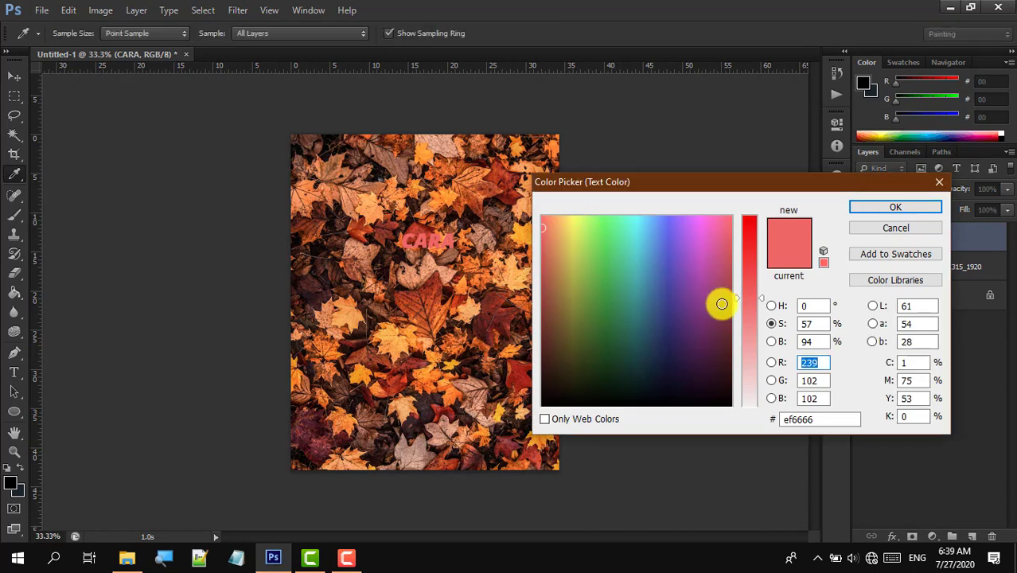
left_click(746, 402)
key("Return")
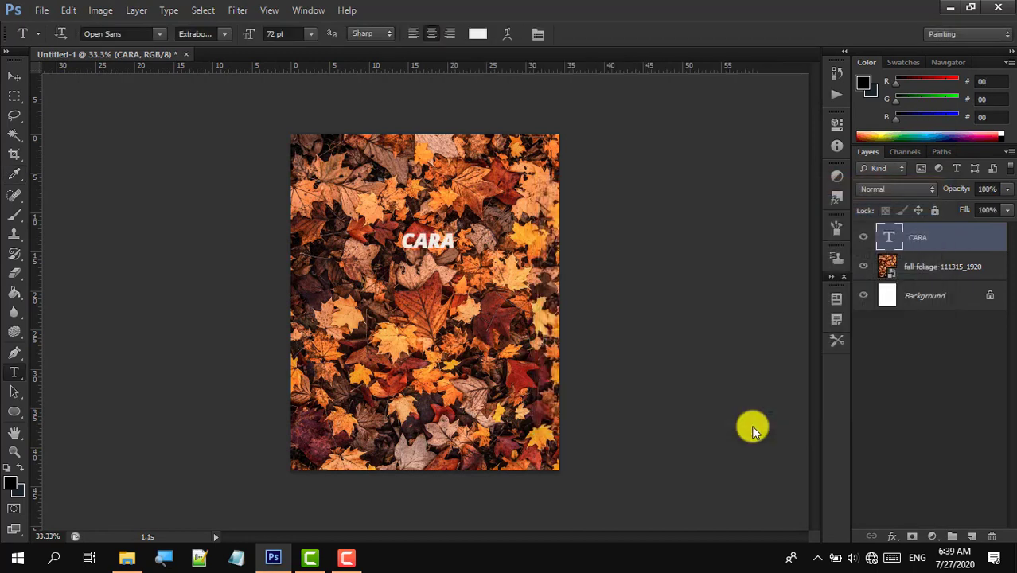
key("z")
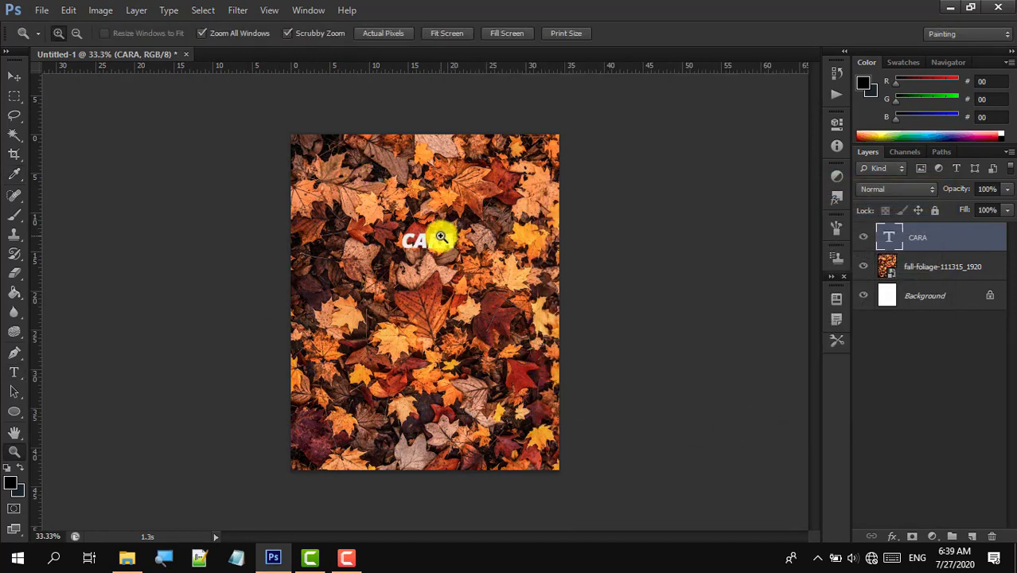
- Scale the CARA text to about 260% and centre it in the upper part of the canvas
key("ctrl+t")
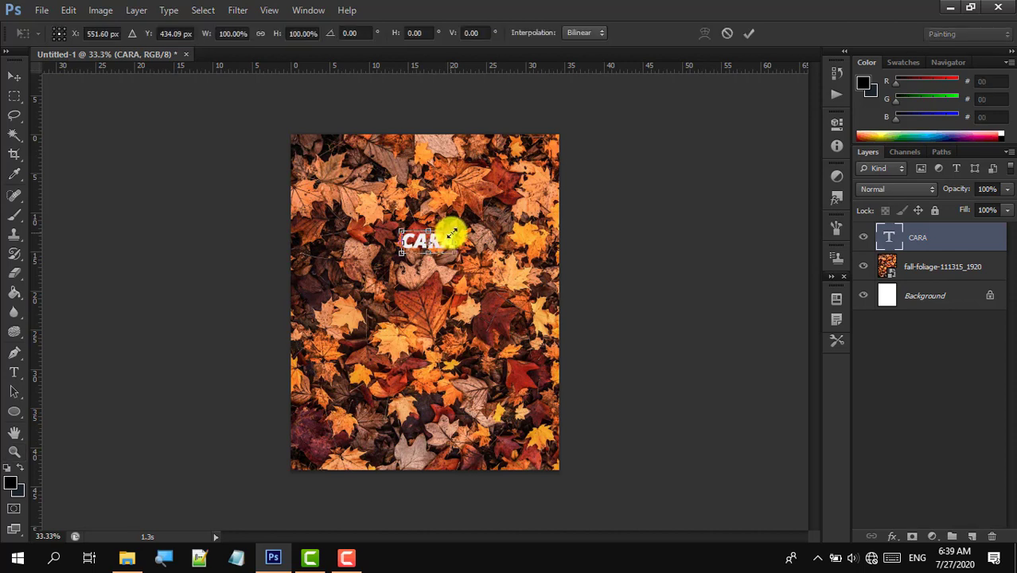
left_click_drag(451, 233, 543, 178)
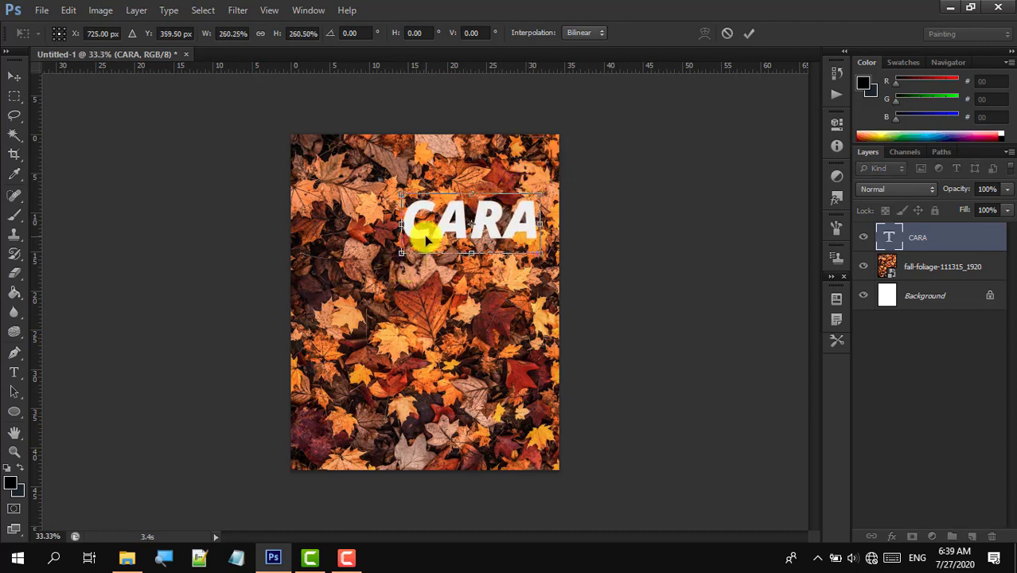
left_click_drag(424, 236, 383, 241)
key("Return")
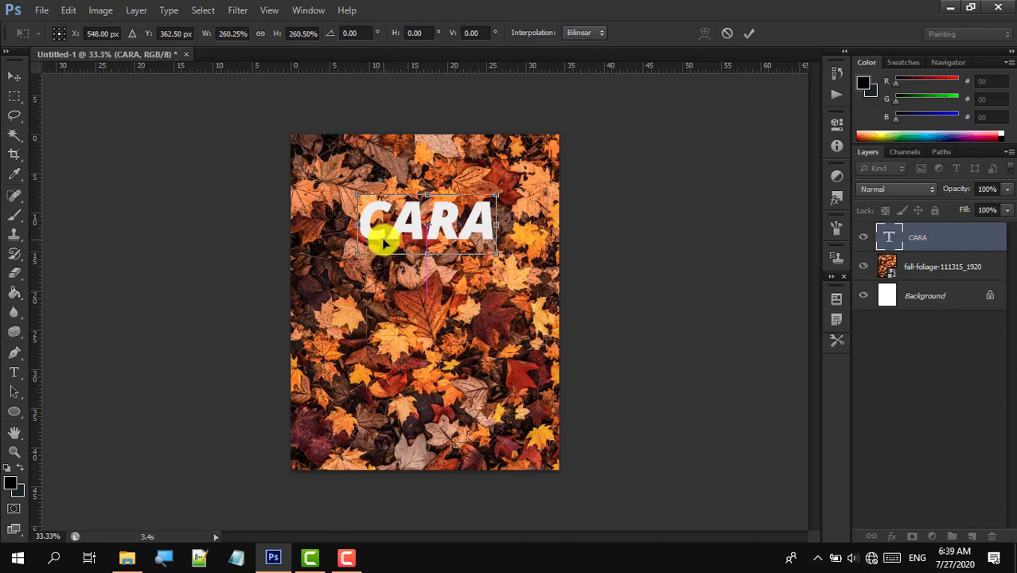
key("z")
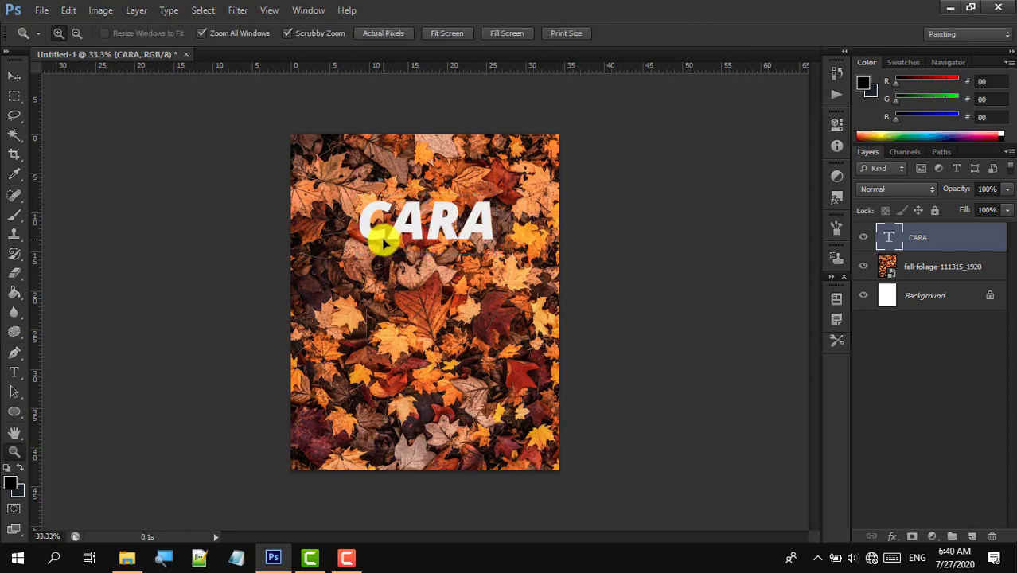
- Duplicate the CARA text directly below the original
key("t")
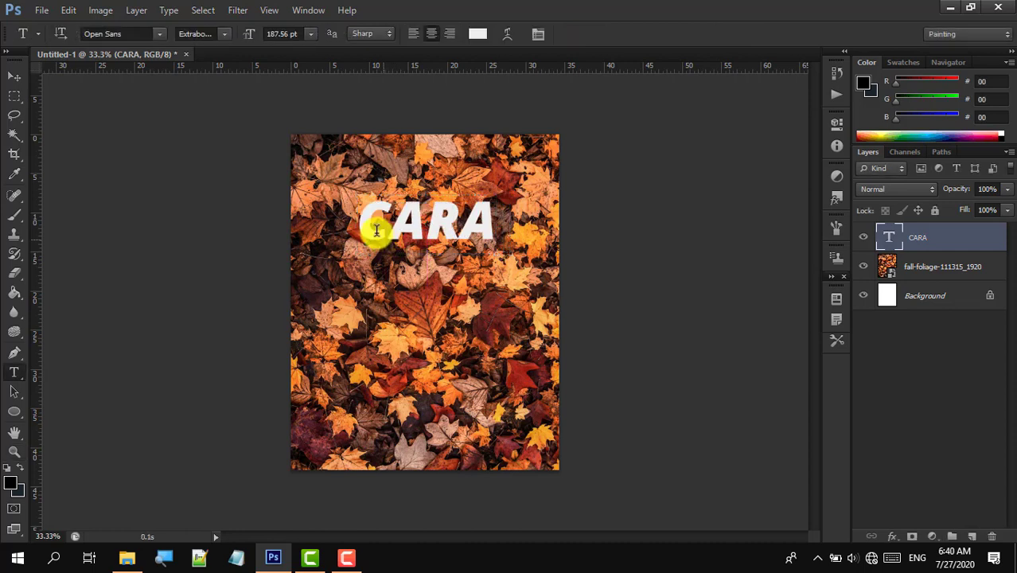
left_click(10, 78)
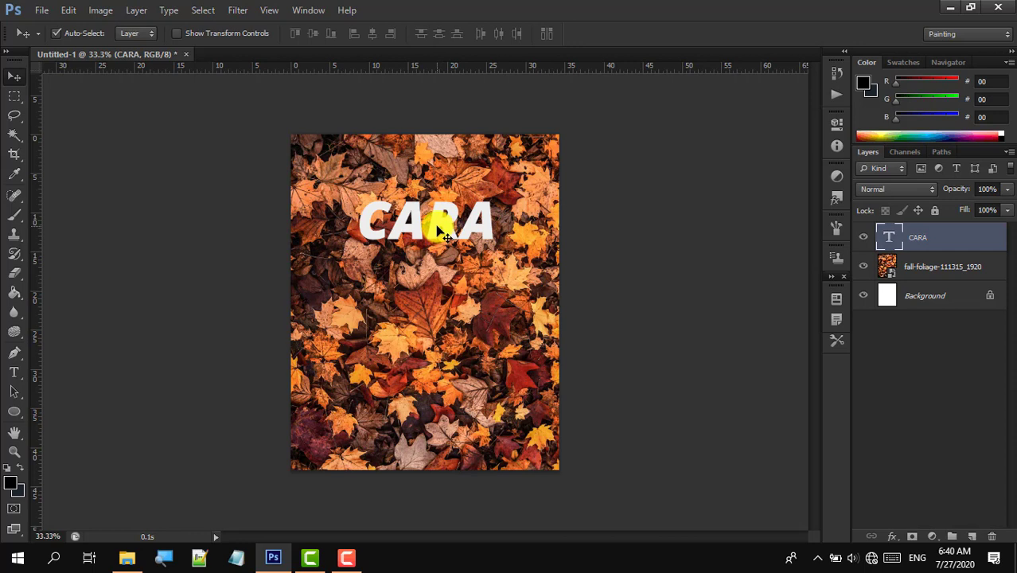
left_click_drag(443, 231, 436, 284)
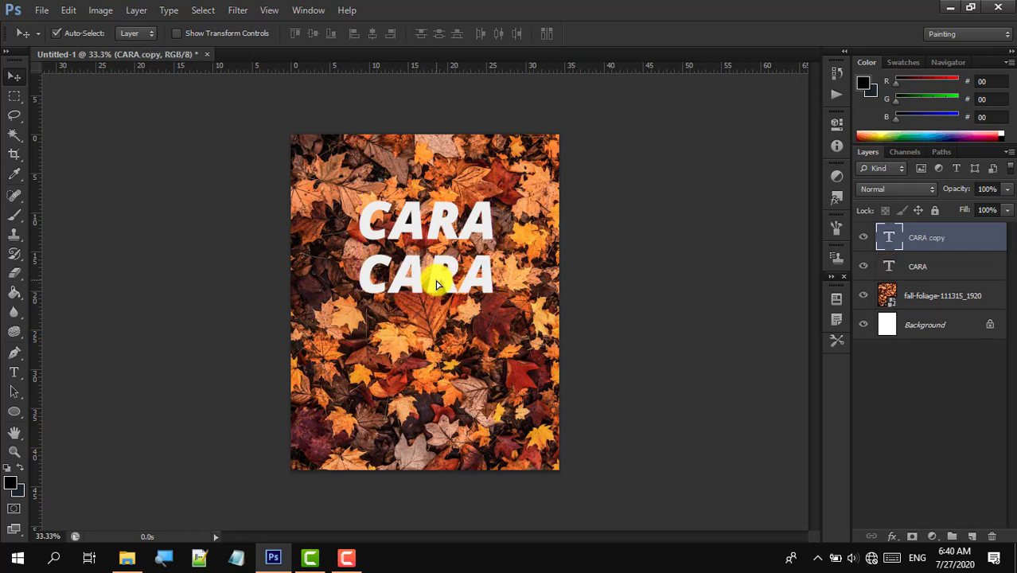
- Replace the wording of the lower CARA copy with MASKING
key("t")
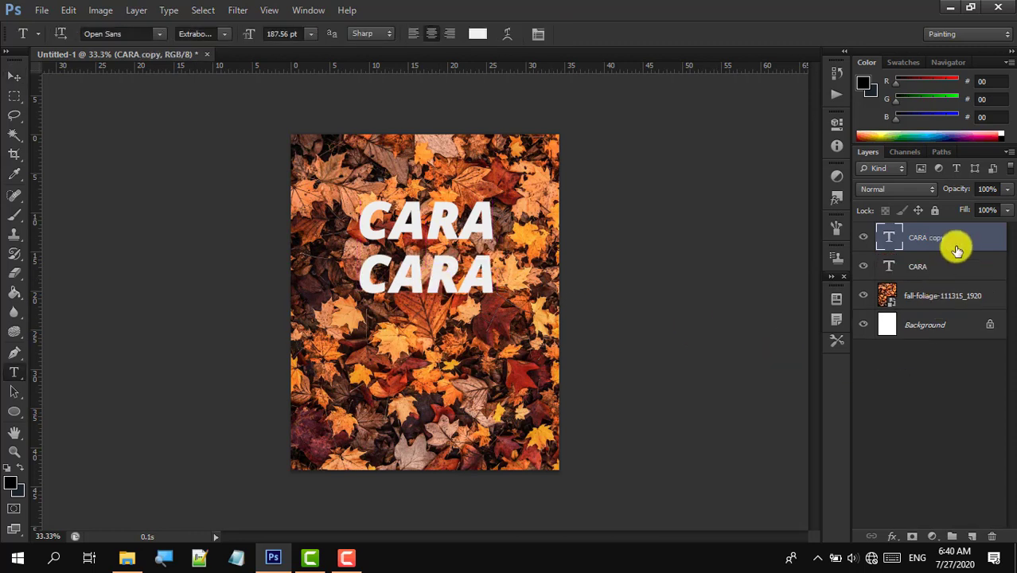
left_click(420, 270)
key("ctrl+a")
key("ctrl+h")
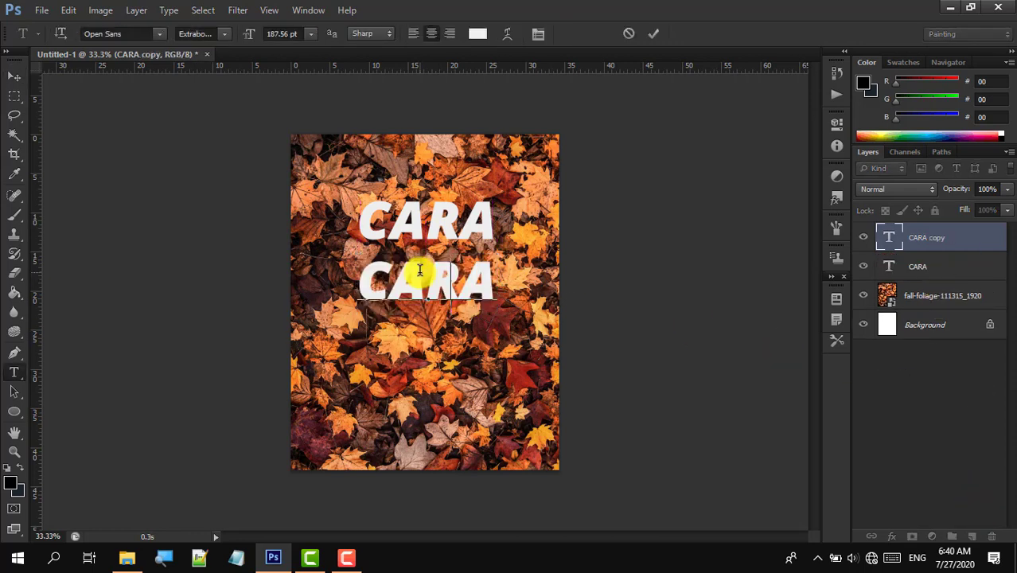
type("MASKING")
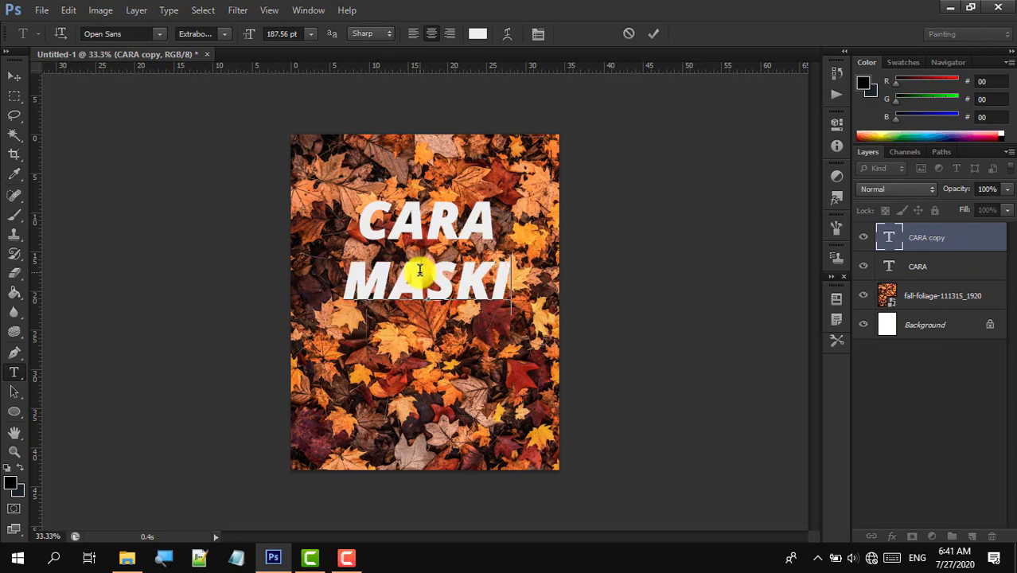
left_click(654, 33)
- Shrink the MASKING text slightly, to about 176 pt
key("ctrl+t")
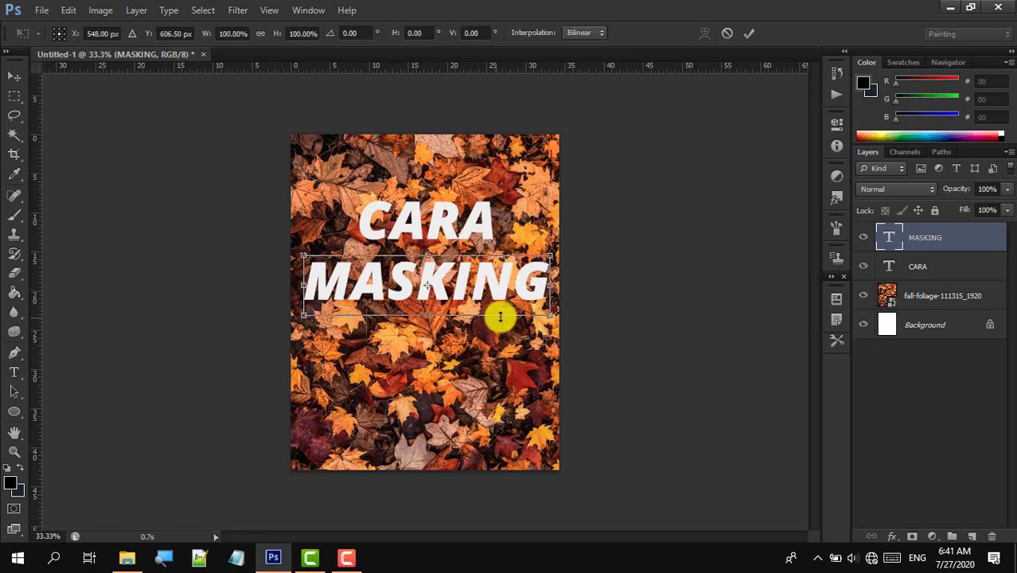
left_click_drag(549, 314, 539, 311)
key("Return")
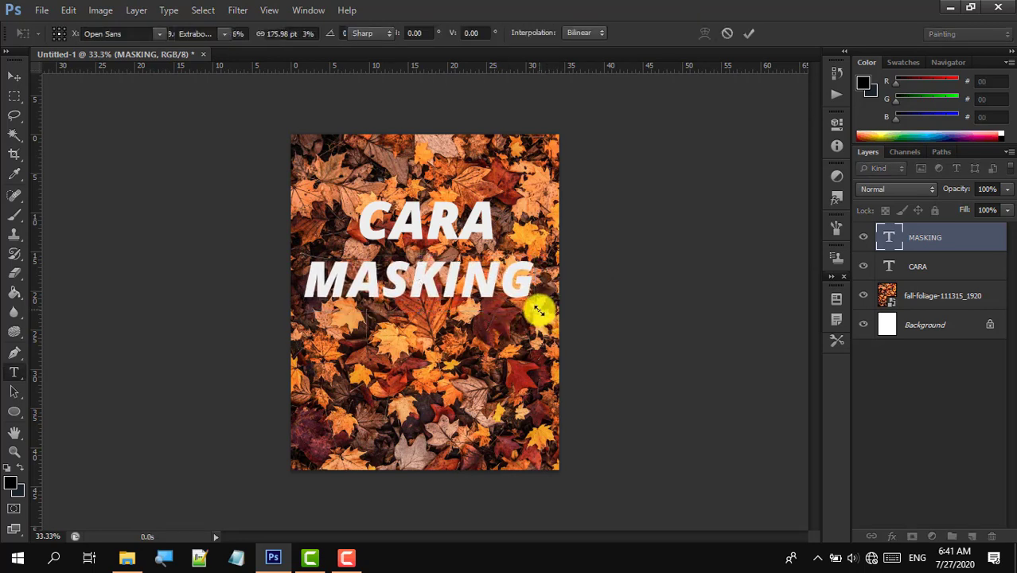
- Duplicate the MASKING text below itself and change the copy's wording to PHOTOSHOP
key("v")
left_click_drag(484, 288, 513, 343)
key("t")
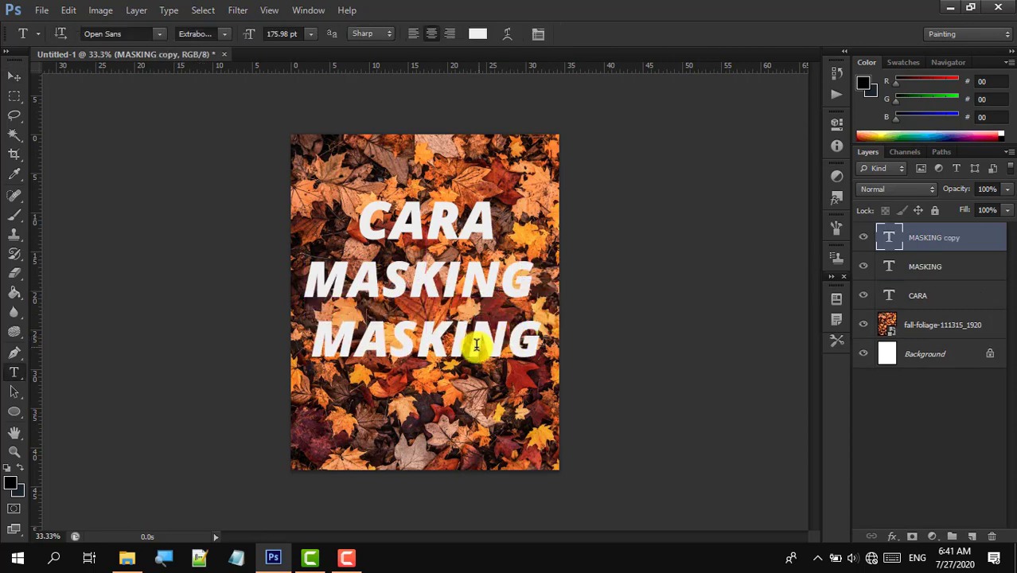
double_click(476, 344)
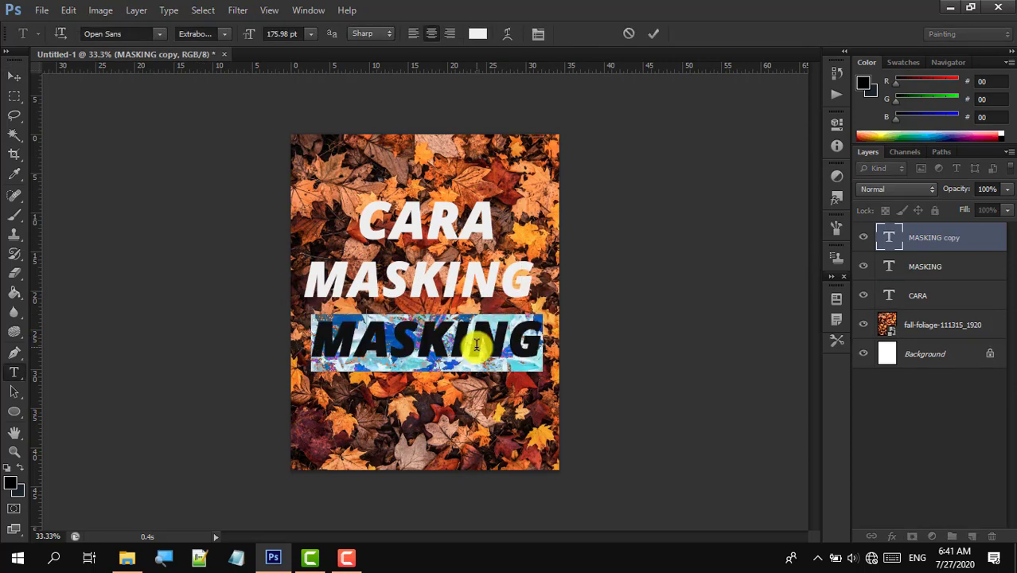
type("PHOTOSHOP")
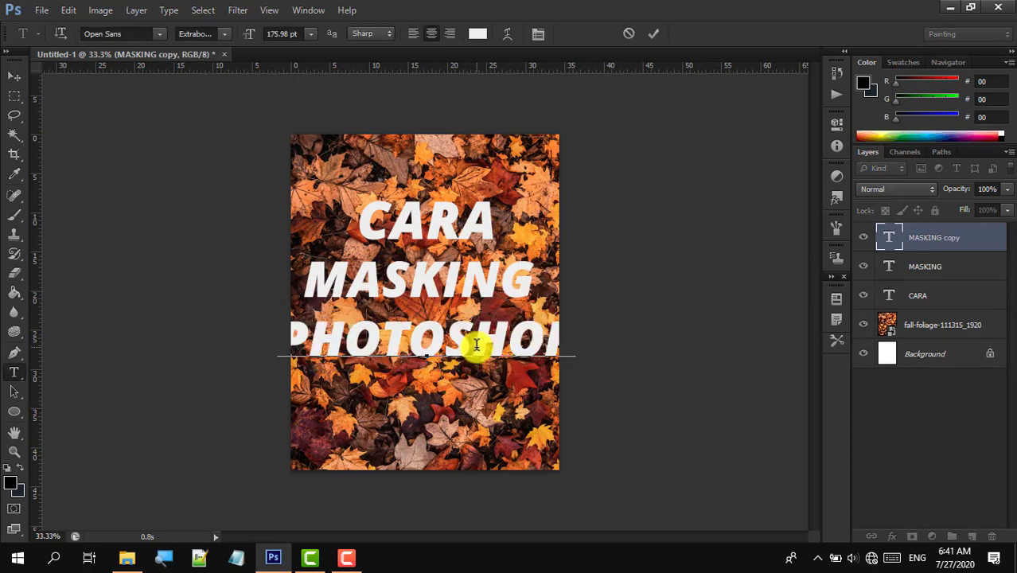
key("ctrl+t")
left_click(794, 278)
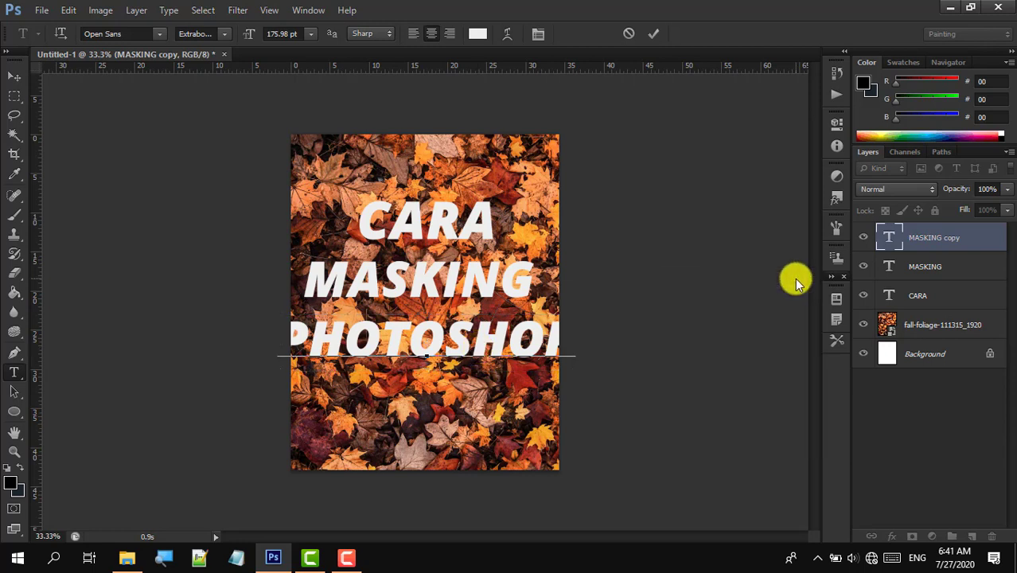
left_click(649, 35)
- Scale the PHOTOSHOP text down to about 136 pt so it fits the canvas at roughly the width of MASKING
key("ctrl+t")
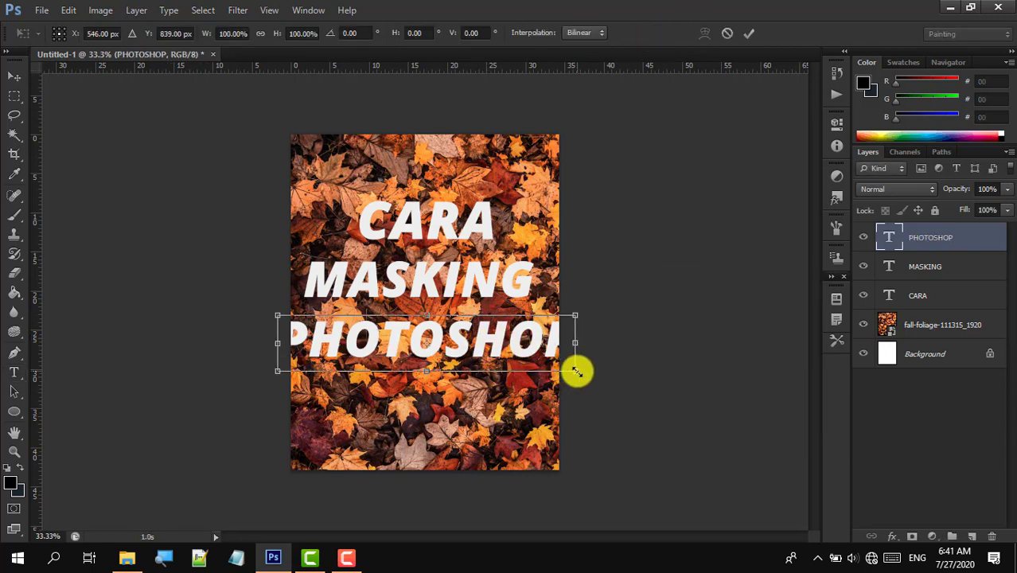
left_click_drag(576, 370, 530, 362)
left_click_drag(285, 356, 301, 353)
key("Return")
- Align the PHOTOSHOP text to the horizontal centre of the Background layer
left_click(899, 295)
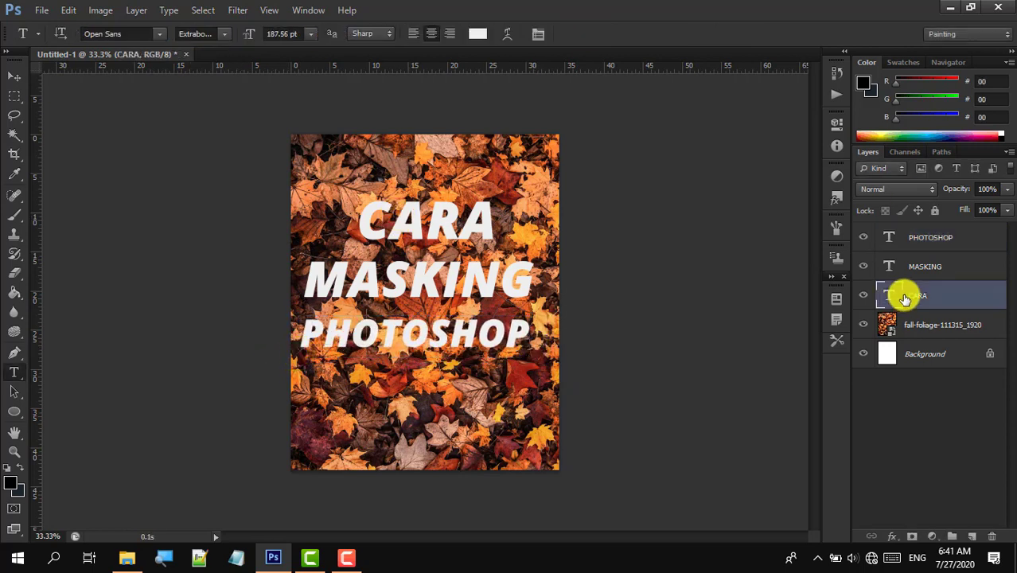
left_click(926, 239)
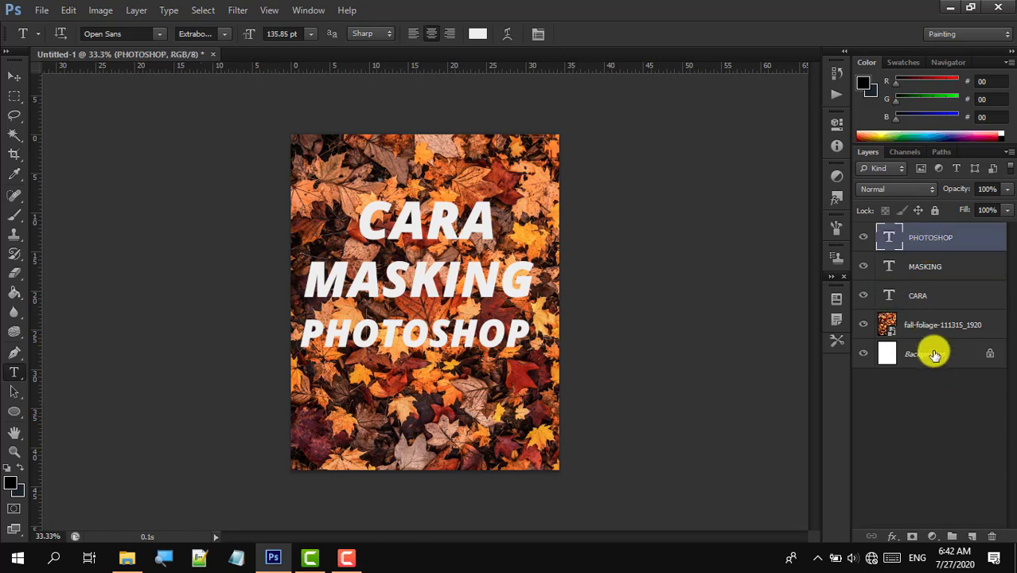
left_click(931, 351, "ctrl")
key("v")
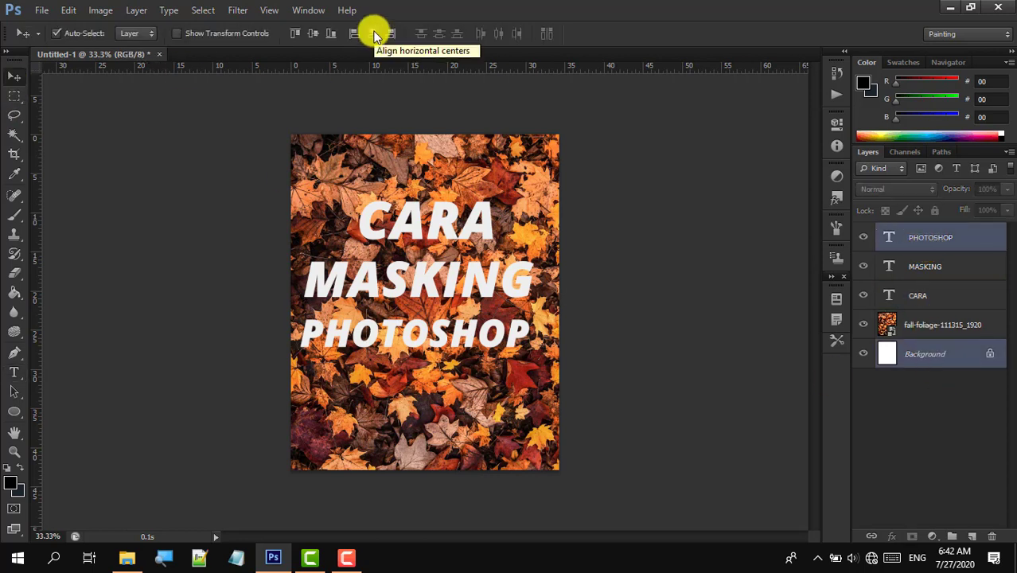
left_click(374, 36)
- Align the MASKING text to the horizontal centre of the Background layer
left_click(933, 266)
left_click(929, 351, "ctrl")
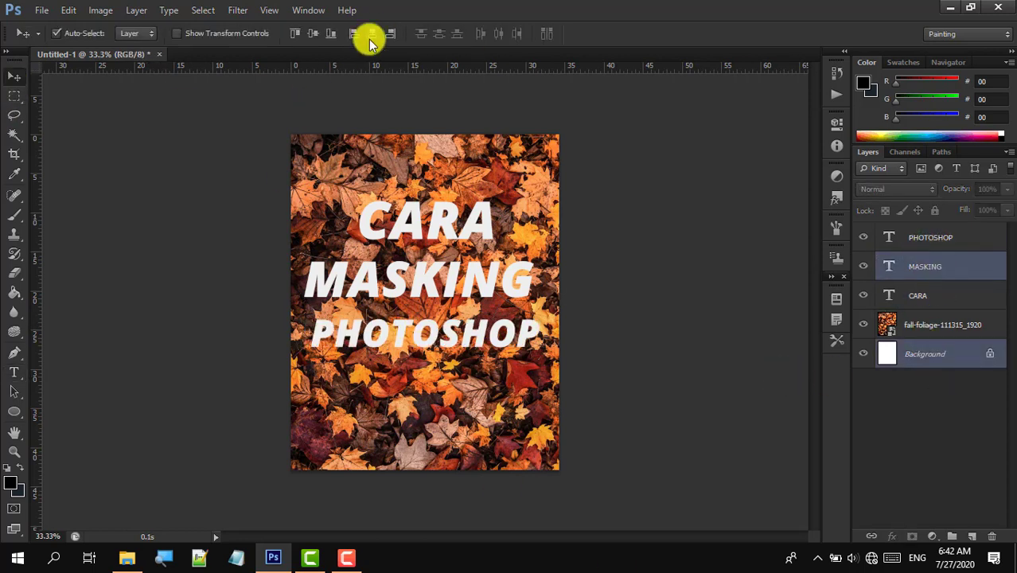
left_click(372, 36)
left_click(908, 301)
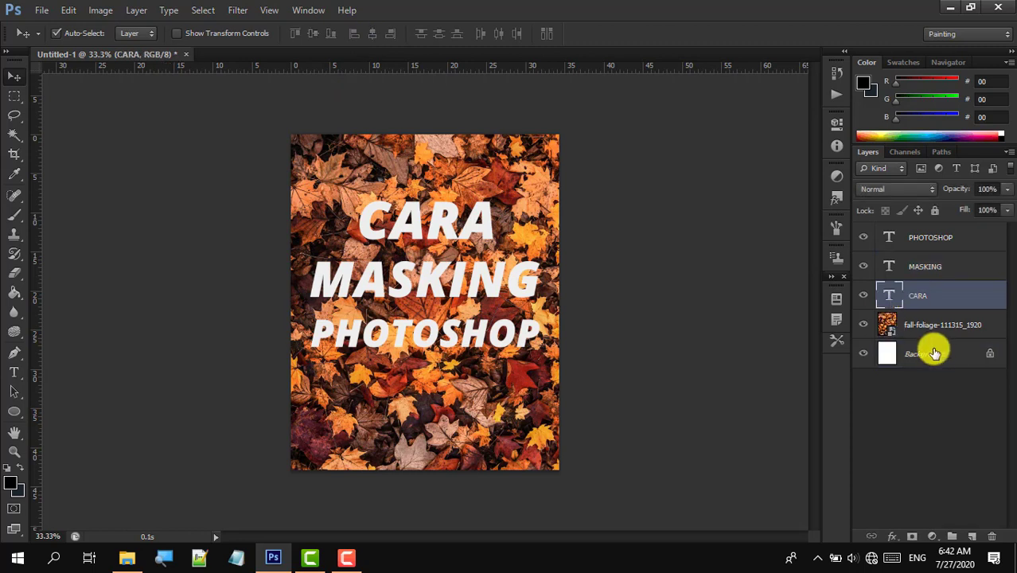
- Enlarge the PHOTOSHOP text to about 101% and stretch it slightly taller downwards
left_click(885, 237)
key("ctrl+t")
left_click_drag(311, 356, 309, 357)
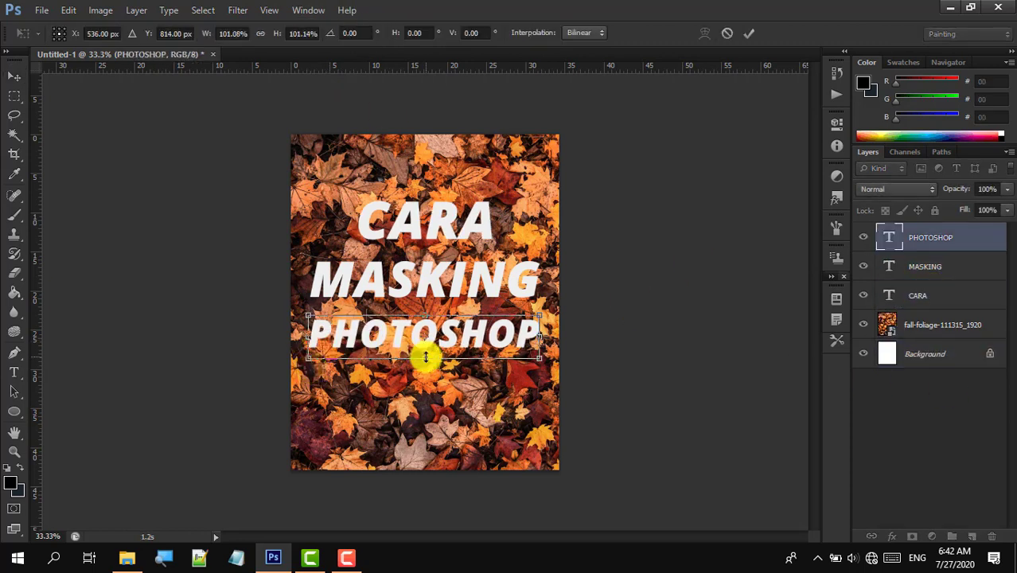
left_click_drag(424, 356, 426, 367)
key("Return")
- Shrink the MASKING text very slightly with Free Transform
left_click(907, 274)
key("ctrl+t")
left_click_drag(540, 258, 540, 260)
key("Return")
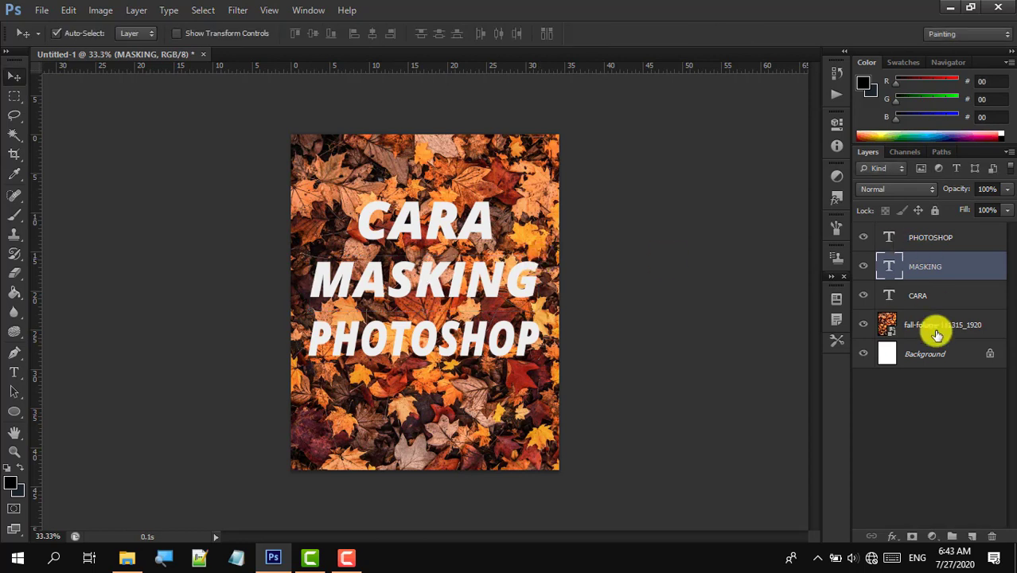
- Centre the PHOTOSHOP text horizontally on the Background layer and move MASKING down close above it
left_click(917, 237)
left_click(915, 347, "ctrl")
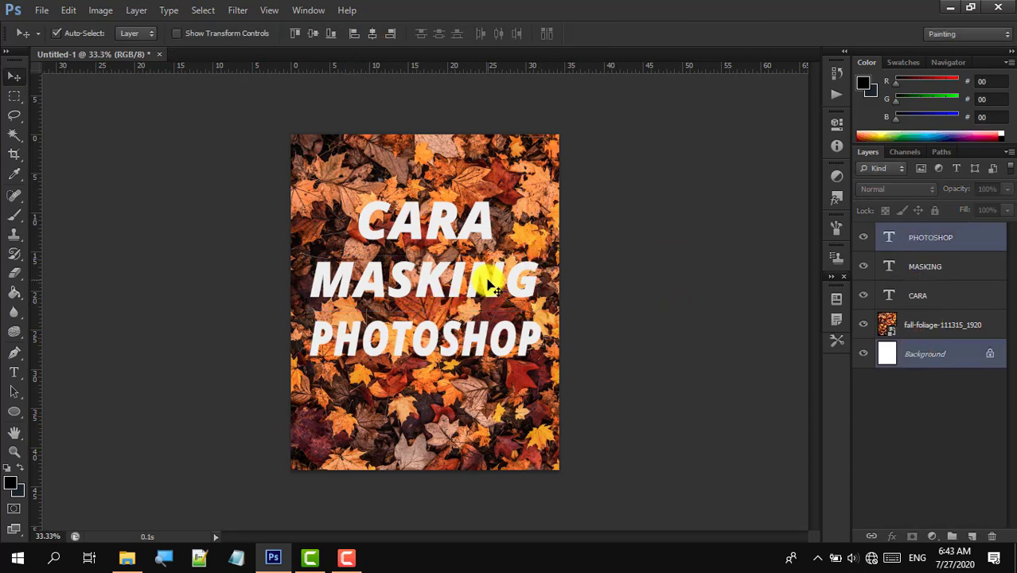
left_click_drag(483, 278, 490, 288)
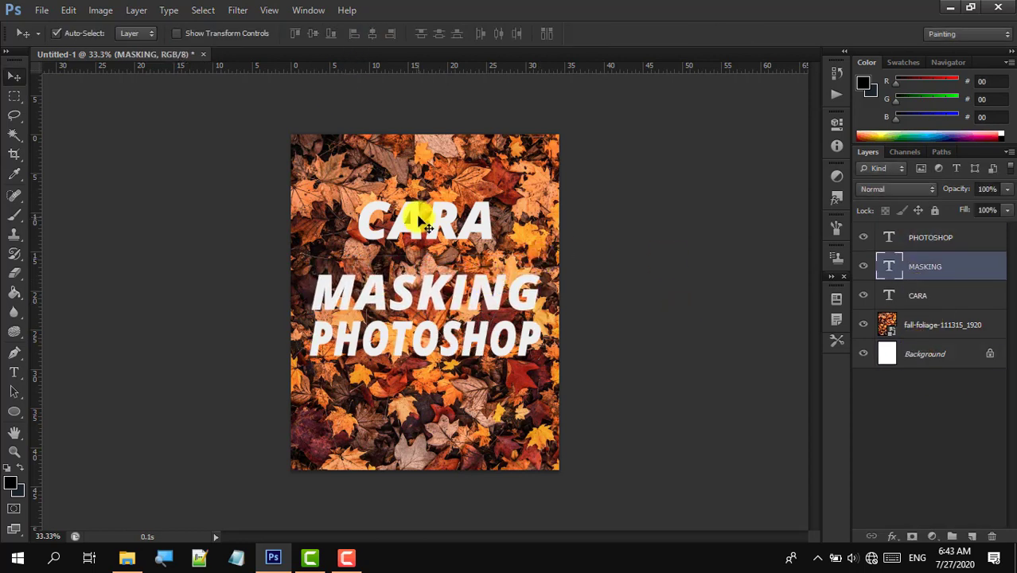
- Scale the CARA text down to about 80% and align it to the horizontal centre of the Background layer
left_click_drag(431, 216, 436, 227)
key("ctrl+t")
left_click_drag(495, 271, 465, 249)
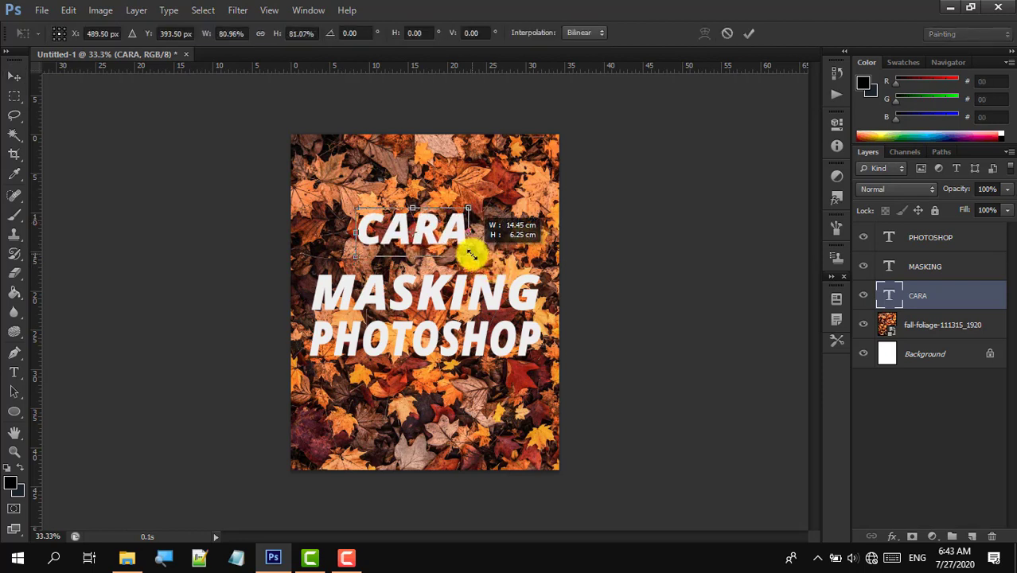
key("Return")
left_click(908, 352, "ctrl")
left_click(372, 35)
- Nudge the CARA text straight down until it sits close above MASKING
left_click(906, 294)
key("shift+Down")
key("shift+Down")
key("shift+Down")
key("shift+Down")
key("shift+Down")
key("shift+Down")
key("shift+Down")
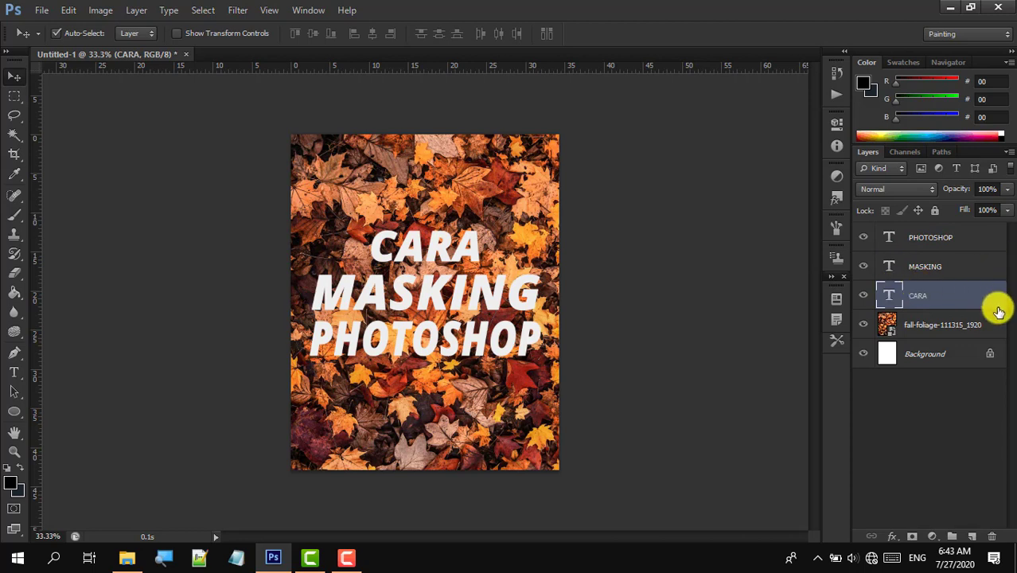
- Group the PHOTOSHOP, MASKING and CARA text layers and name the group tULISAN
left_click(940, 237)
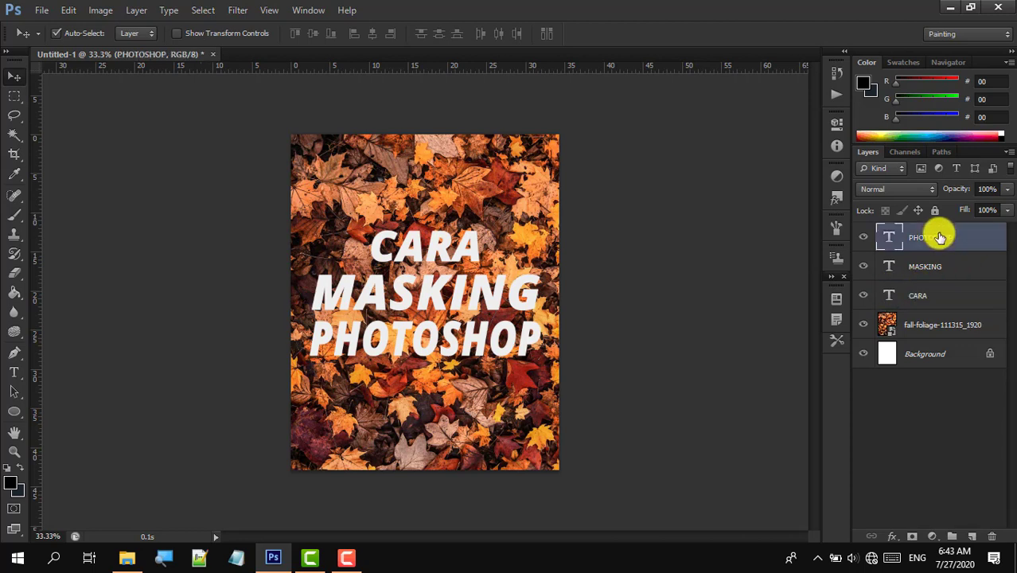
left_click(938, 297, "shift")
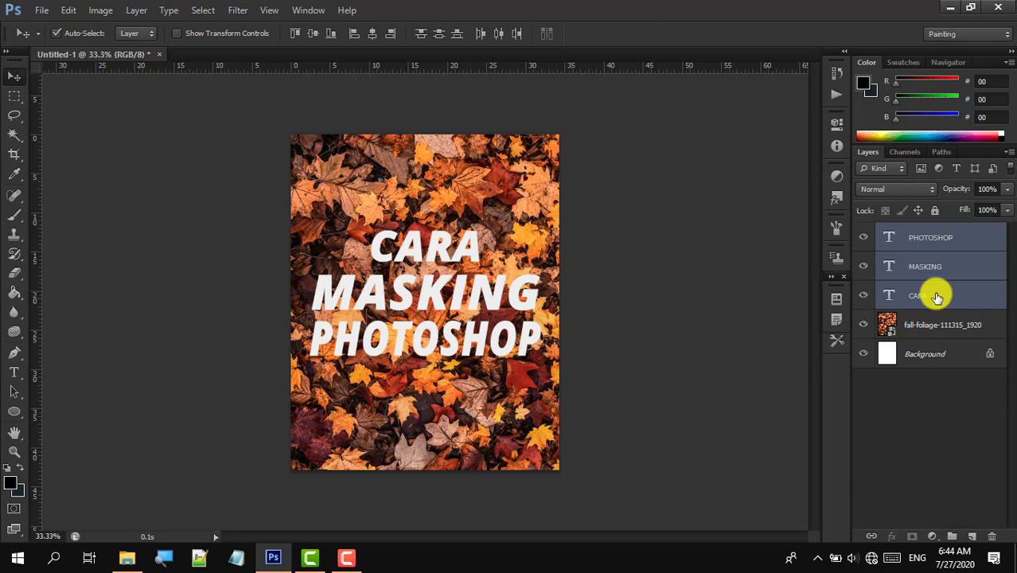
key("ctrl+g")
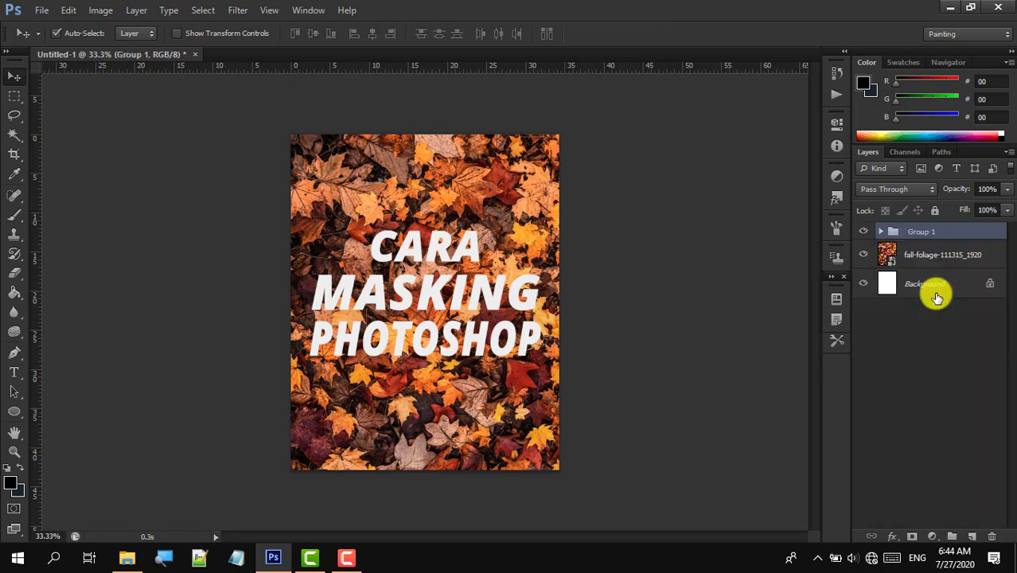
double_click(923, 232)
key("Return")
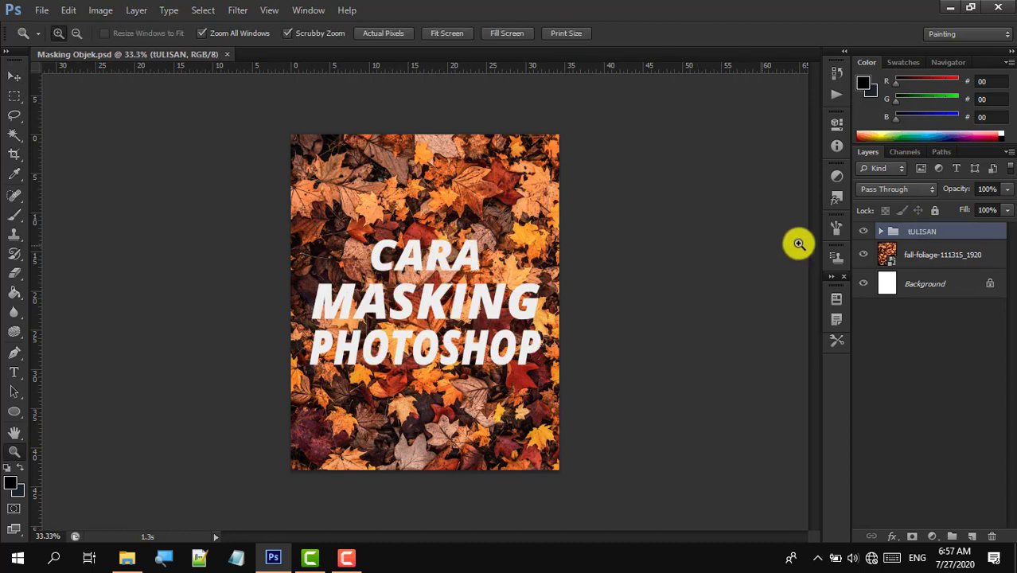
- Add a layer mask to the tULISAN group and lower the group's opacity to 47%
left_click(913, 536)
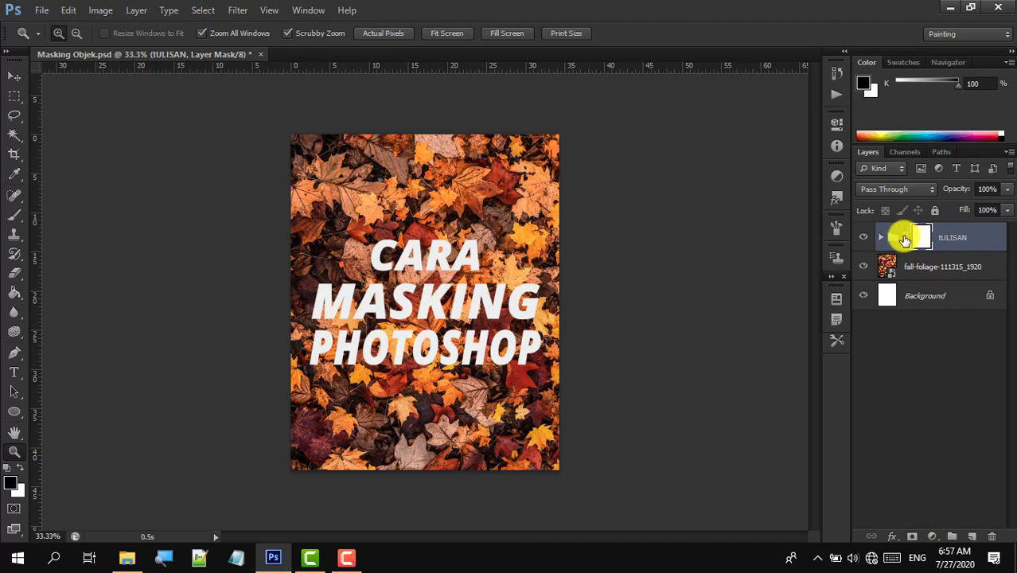
left_click(904, 238)
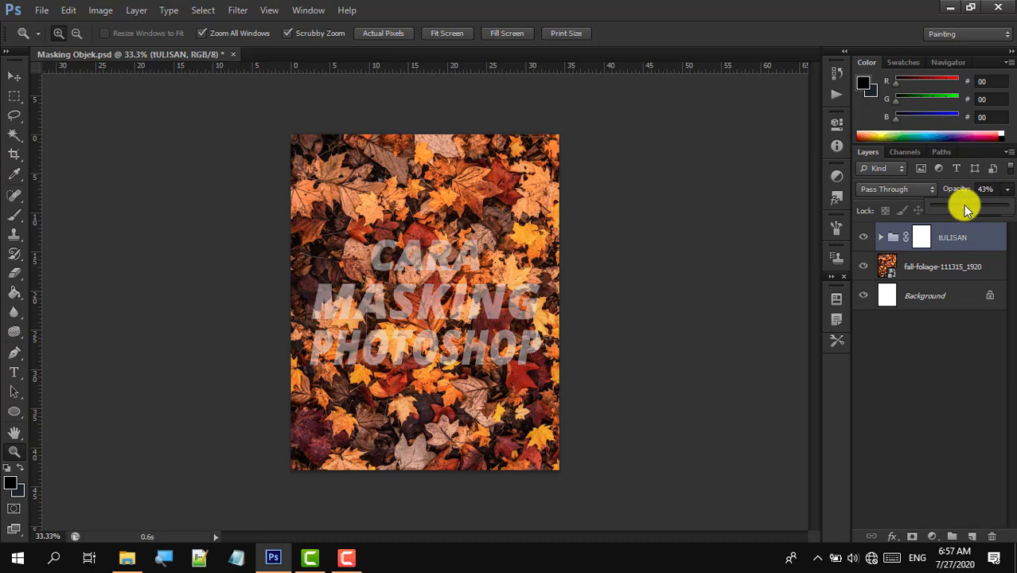
left_click_drag(965, 206, 968, 207)
left_click(433, 326)
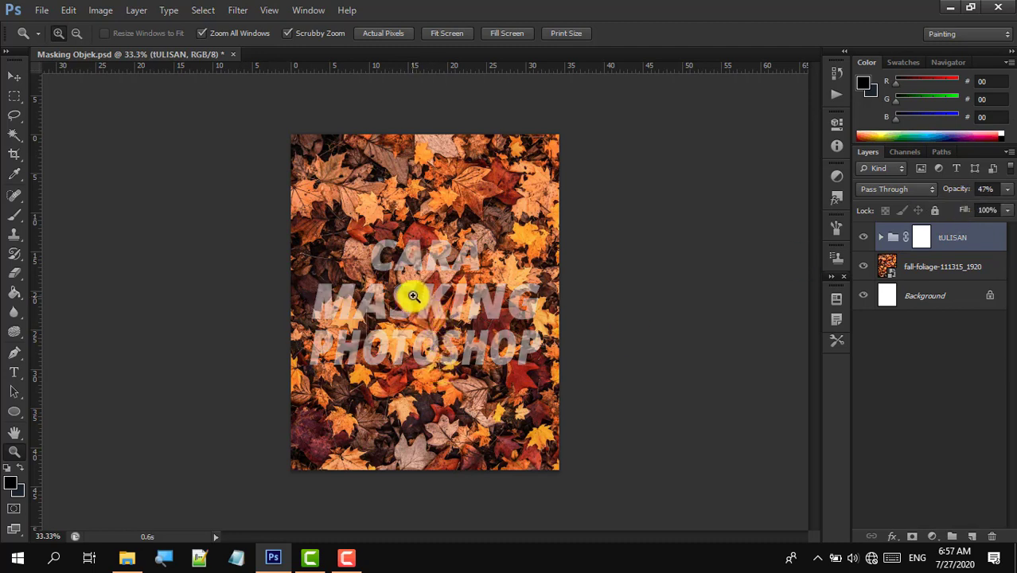
- With the tULISAN layer mask active, trace a closed Pen path around the red leaf tip overlapping the top of the C
left_click(440, 289)
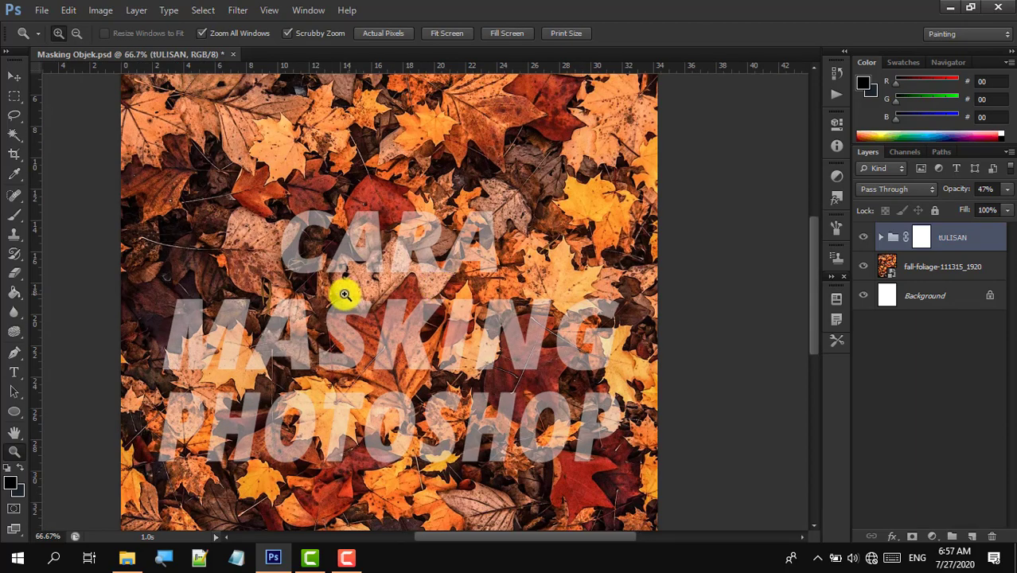
left_click(331, 277)
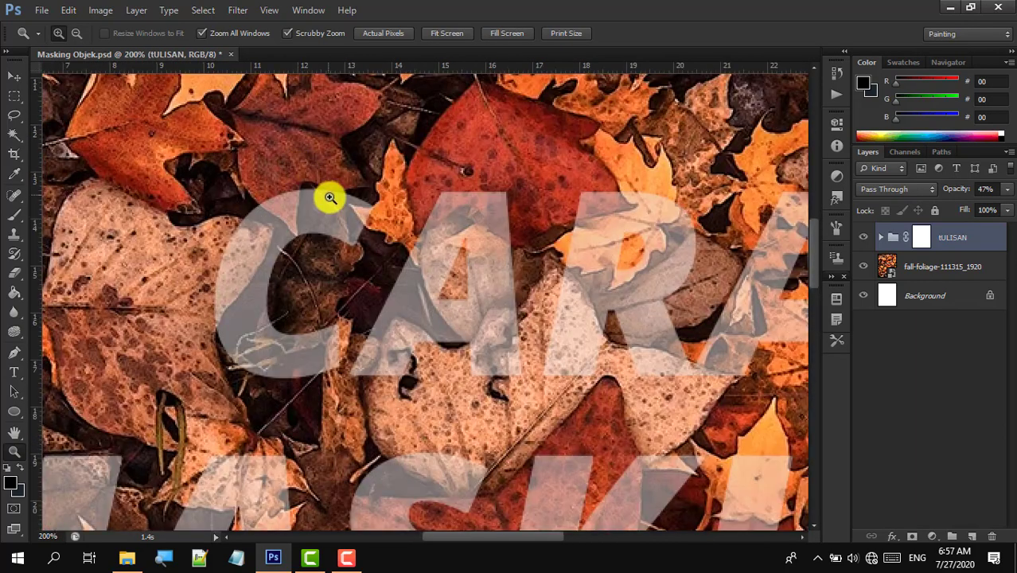
left_click(330, 198)
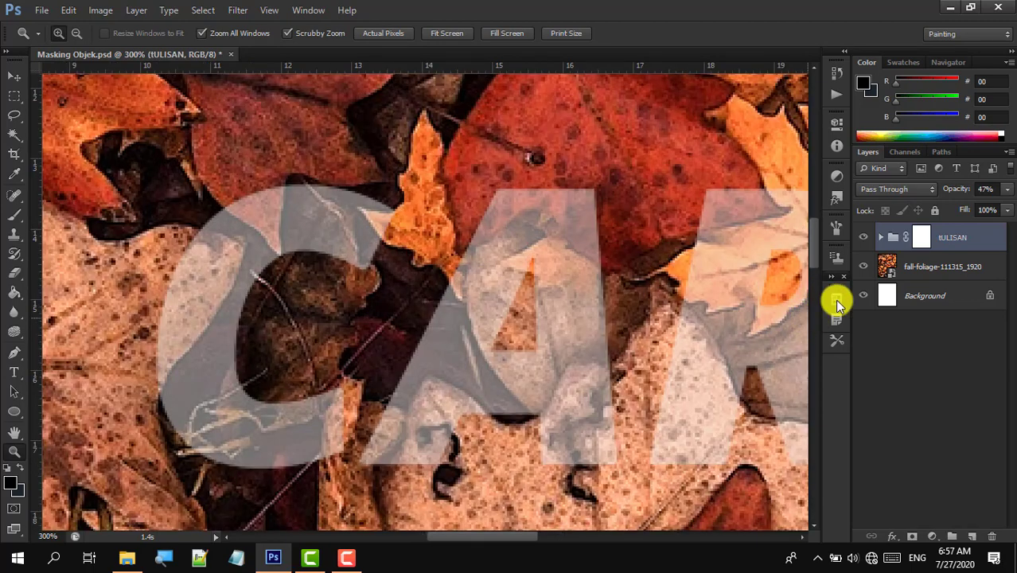
left_click(921, 243)
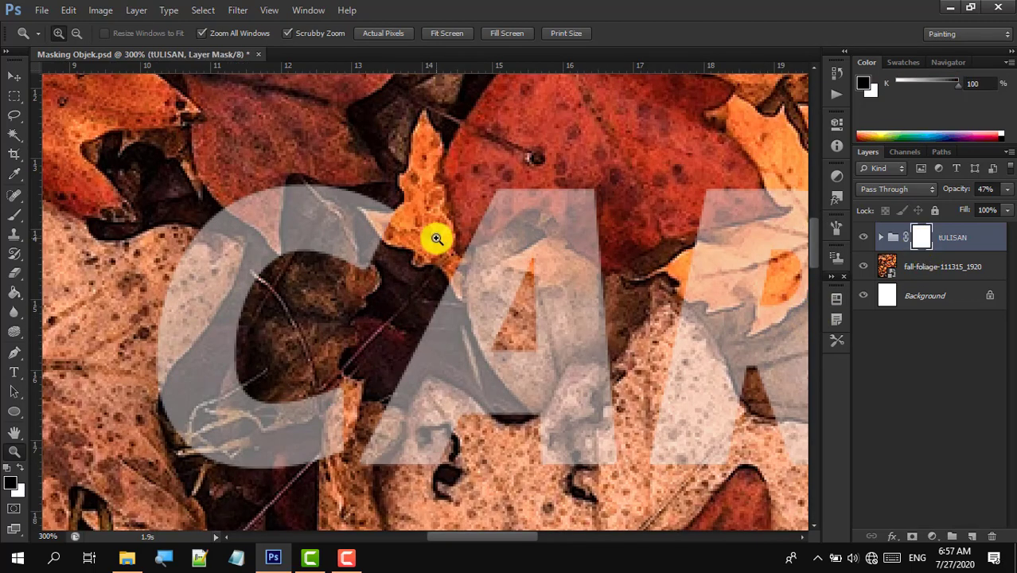
left_click(15, 354)
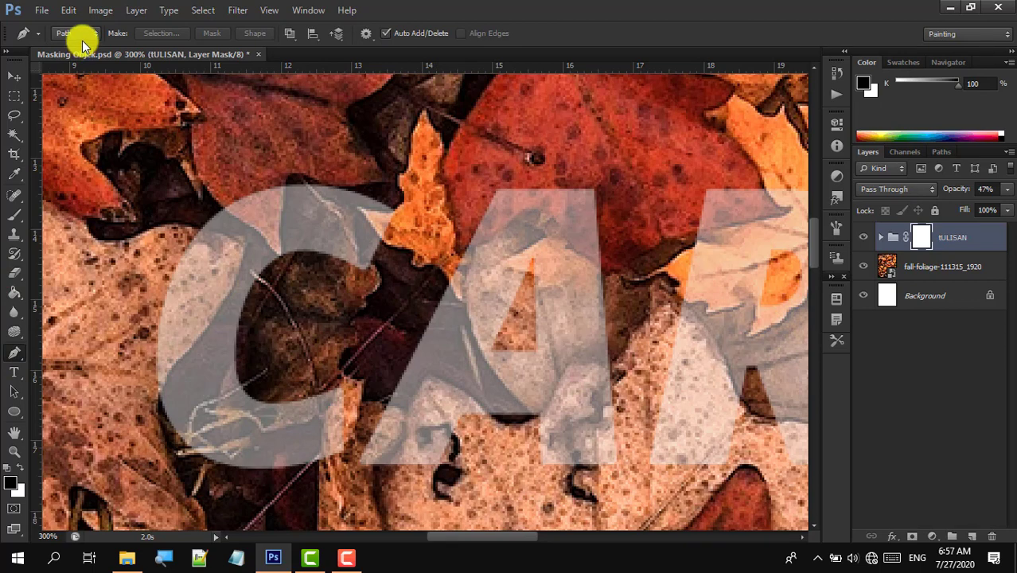
left_click(284, 183)
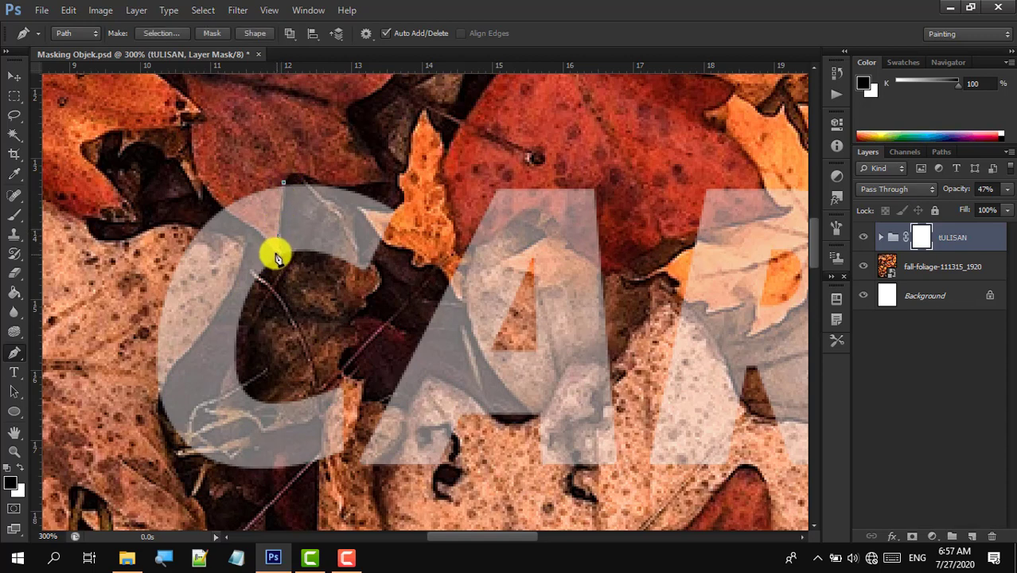
left_click_drag(280, 257, 255, 232)
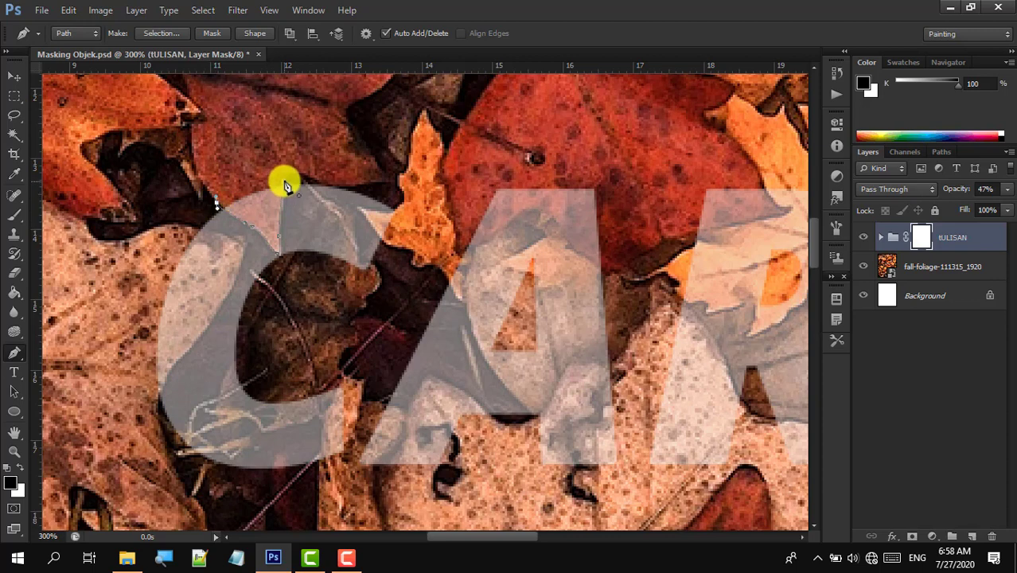
left_click_drag(284, 183, 301, 221)
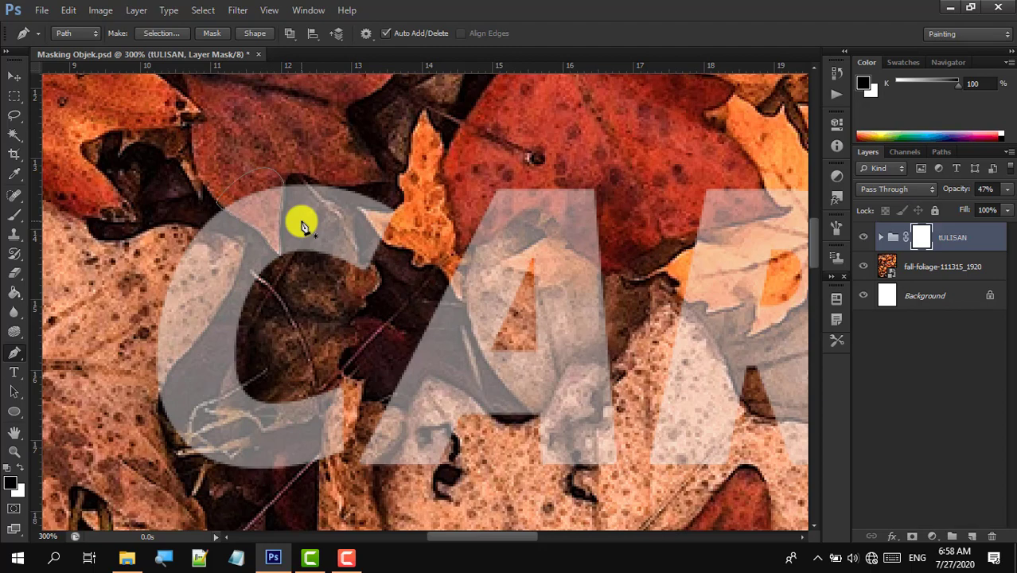
- Convert the path to a new selection with 0 px feather and brush black on the mask to reveal the red leaf over the C
right_click(302, 226)
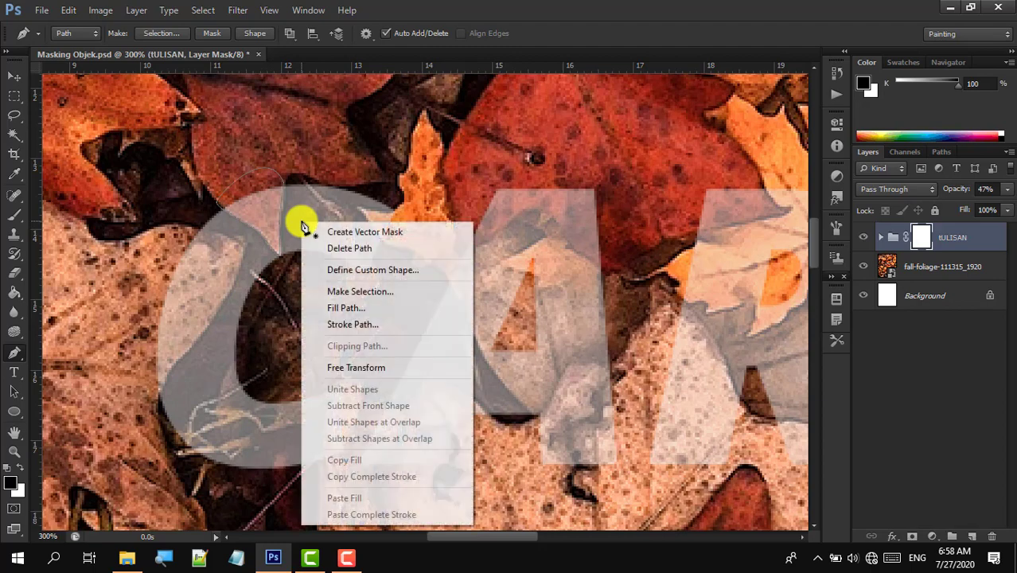
left_click(382, 293)
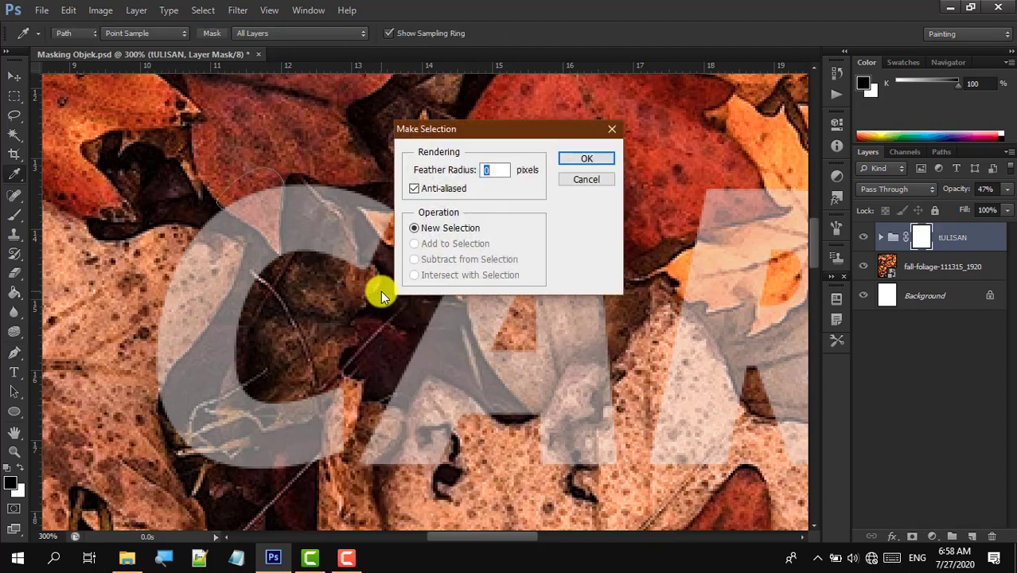
key("Return")
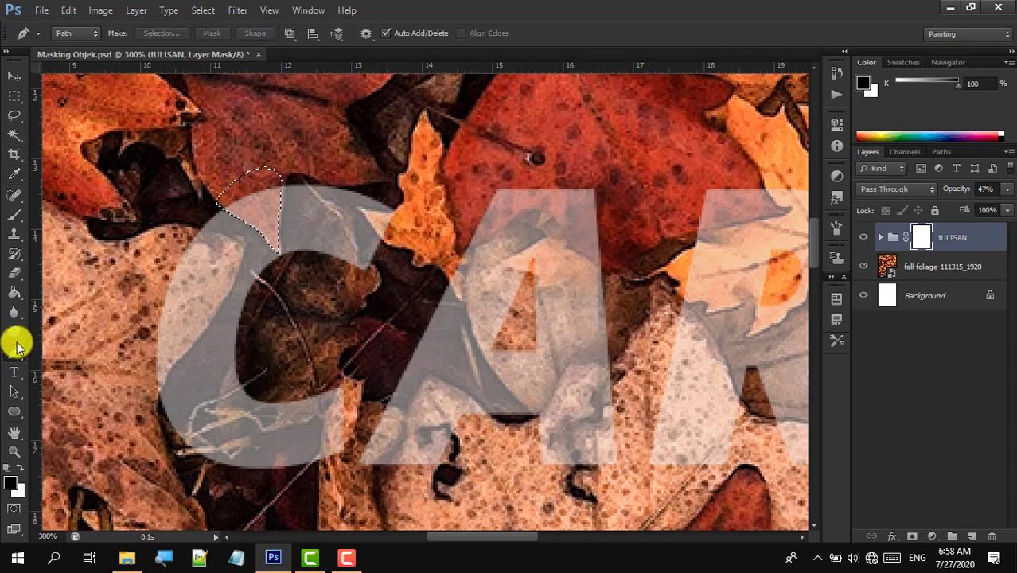
left_click(13, 215)
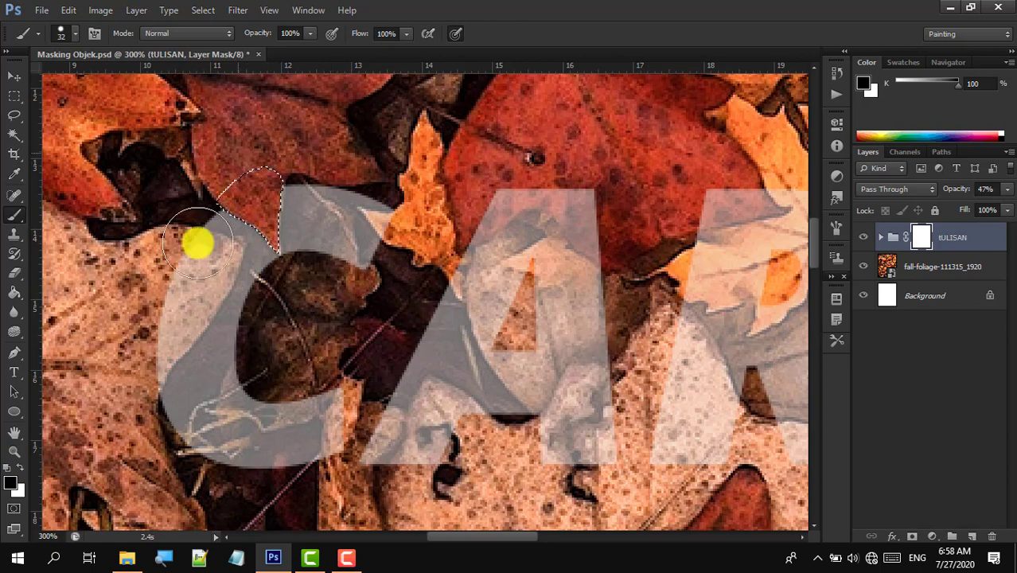
left_click(21, 470)
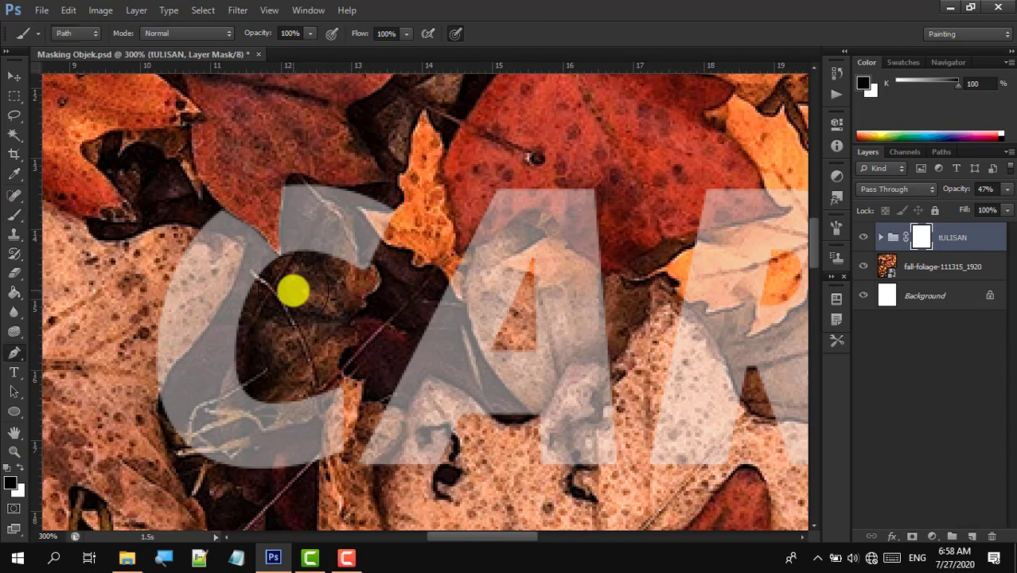
- Trace the pale leaf crossing the outer curve of the C with the Pen tool, select it and mask it out with black
left_click(314, 453)
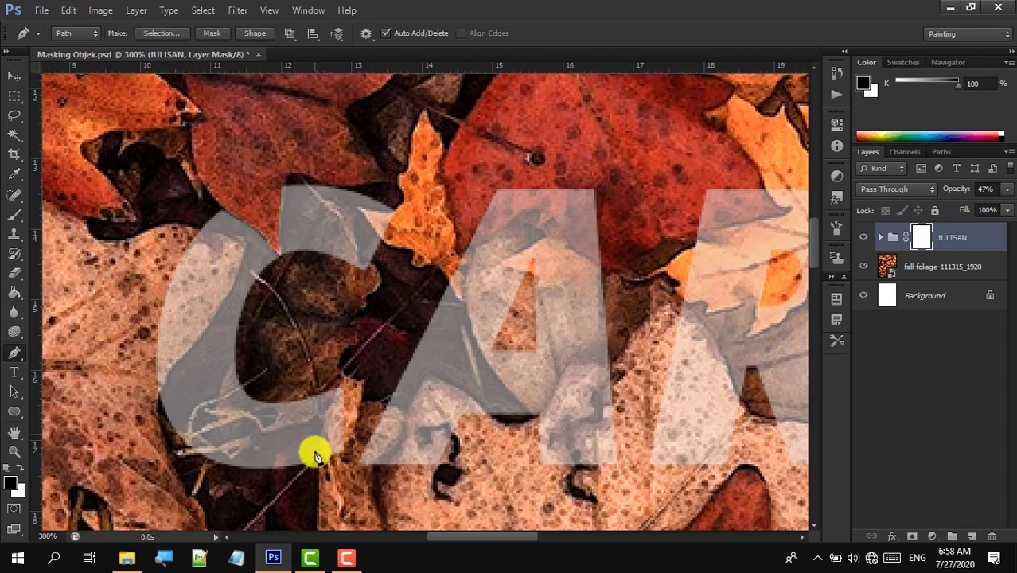
key("ctrl+z")
left_click(200, 230)
left_click(241, 237)
left_click_drag(213, 311, 191, 341)
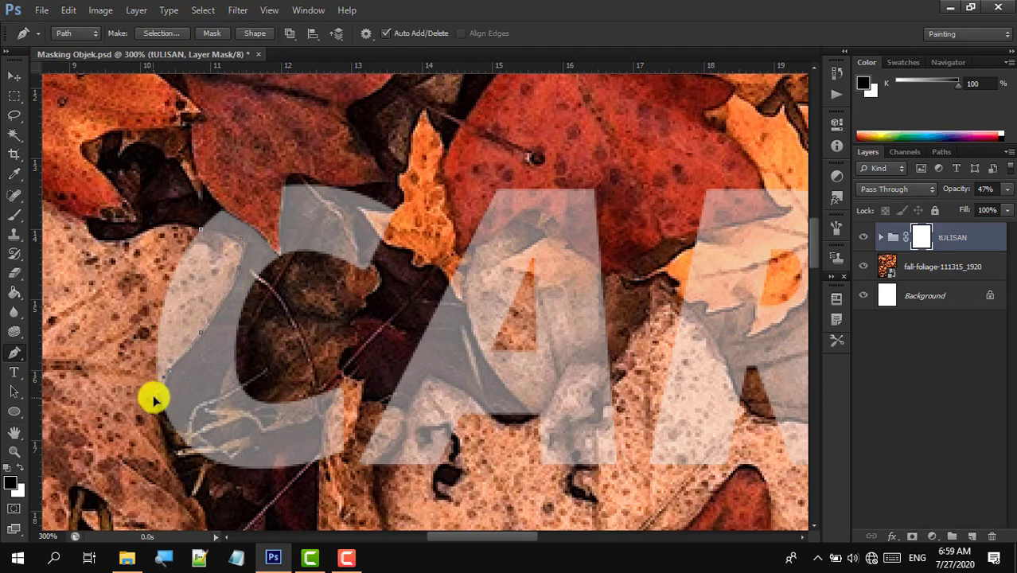
right_click(302, 225)
key("Escape")
key("b")
key("p")
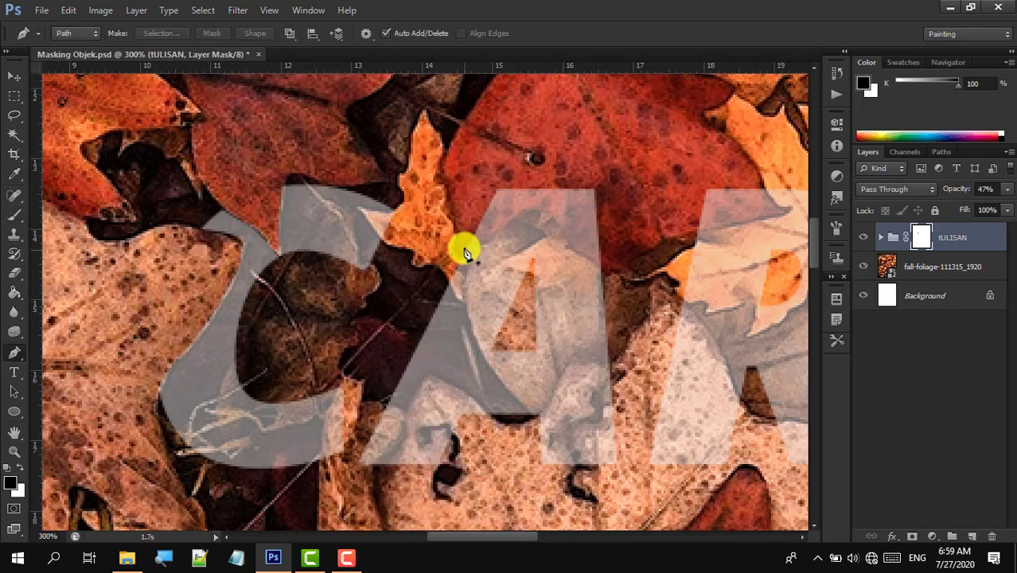
- Trace a closed Pen path around the red leaf area covering the top of the first A in CARA
left_click(465, 249)
left_click(525, 209)
left_click(563, 230)
left_click_drag(612, 269, 627, 271)
left_click(634, 187)
left_click(534, 150)
left_click(465, 250)
- Turn the path over the first A into a selection, paint it black on the mask and deselect
right_click(464, 252)
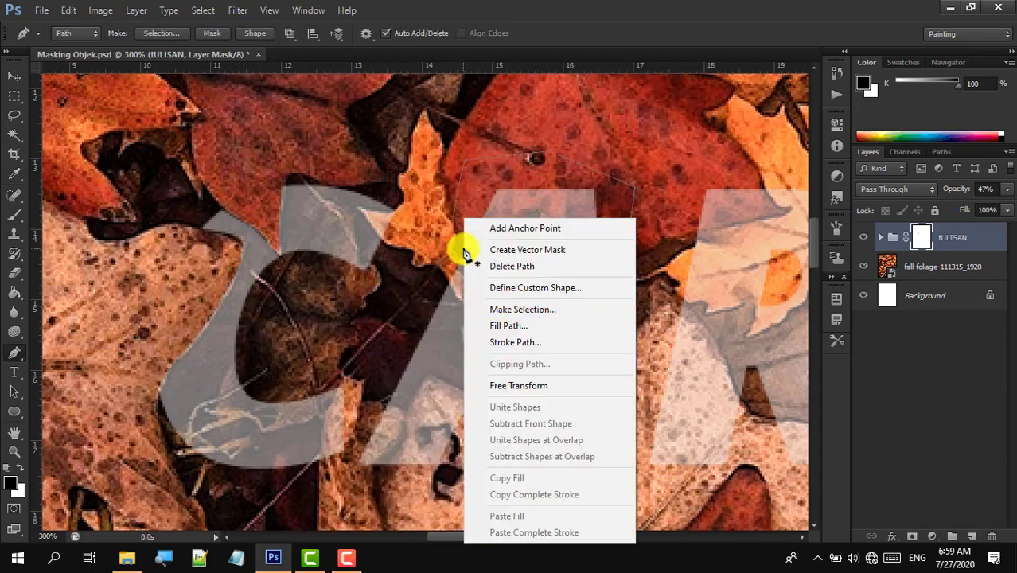
left_click(522, 308)
key("Return")
key("b")
left_click_drag(522, 223, 517, 200)
key("ctrl+d")
- Trace a Pen path along the red leaf's edge where it overlaps the top of the R
left_click_drag(483, 536, 506, 535)
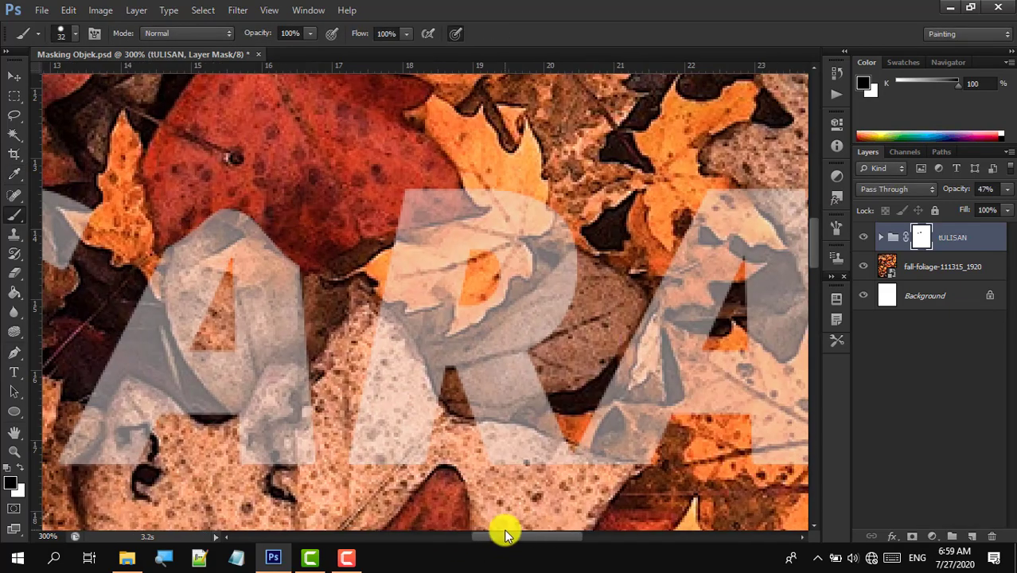
key("p")
left_click(461, 185)
mouse_move(487, 207)
left_mouse_down()
mouse_move(406, 219)
mouse_move(487, 207)
left_mouse_up()
left_click(391, 236)
- Turn the path on the R into a selection, paint it black on the mask and deselect
right_click(550, 230)
left_click(615, 287)
key("Return")
key("b")
key("ctrl+d")
- Trace a closed Pen path around the orange leaf lobe overlapping the top of the last A in CARA
left_click_drag(544, 538, 578, 539)
key("p")
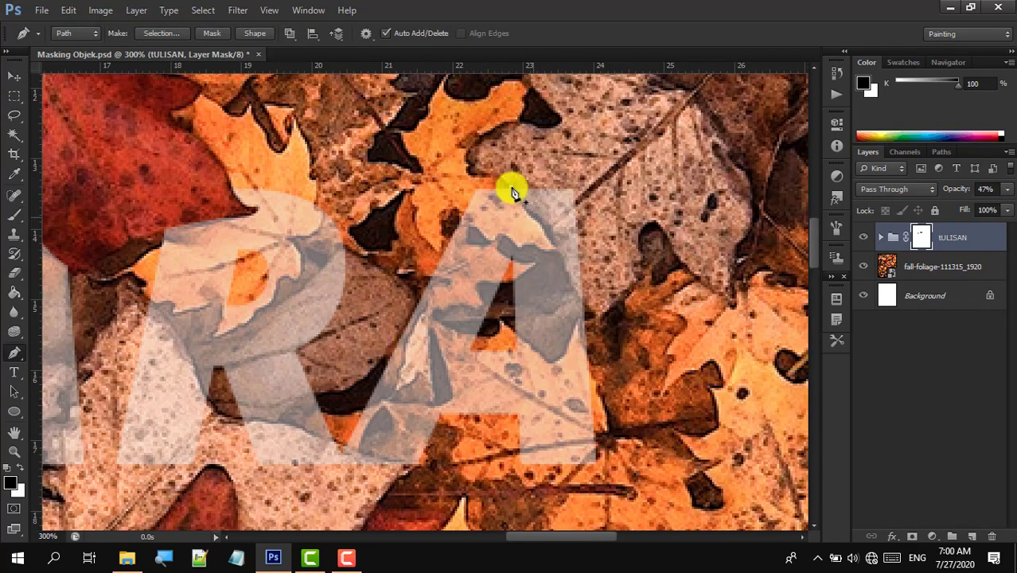
left_click(553, 247)
left_click(532, 243)
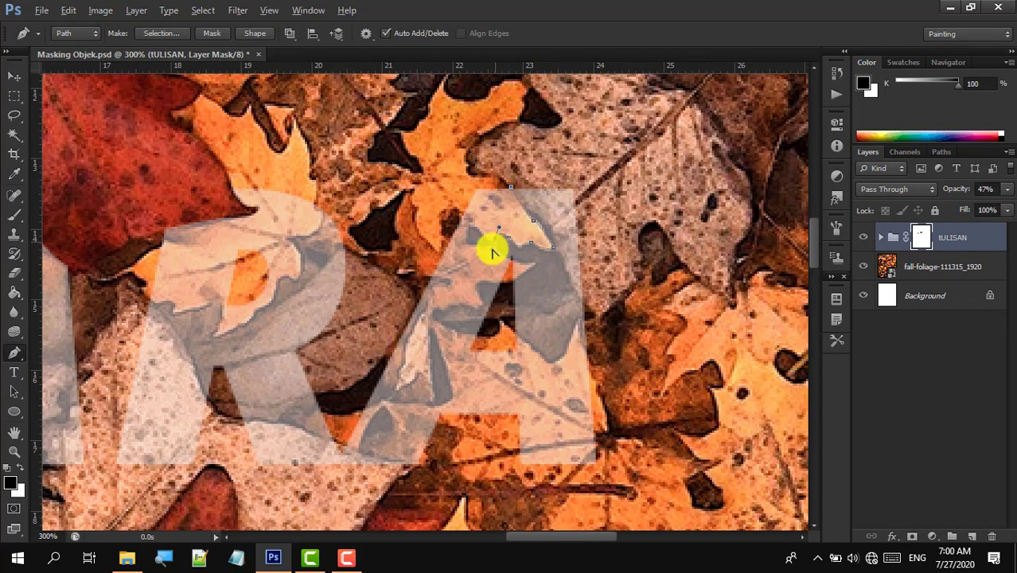
left_click(510, 189)
- Turn the path over the last A in CARA into a selection, paint it black on the mask and deselect
right_click(565, 226)
left_click(615, 290)
key("b")
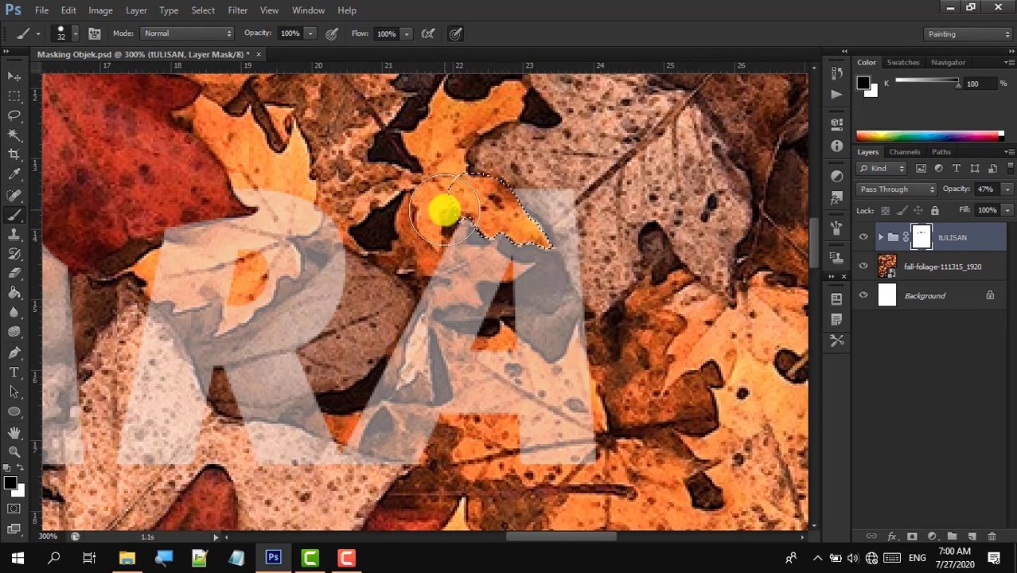
key("ctrl+d")
- Trace a closed Pen path around the dark brown leaf tip overlapping the upper-left corner of the M in MASKING
key("z")
left_click(445, 209, "alt")
left_click(444, 209, "alt")
left_click(445, 209, "alt")
double_click(111, 409)
left_click(98, 261)
key("p")
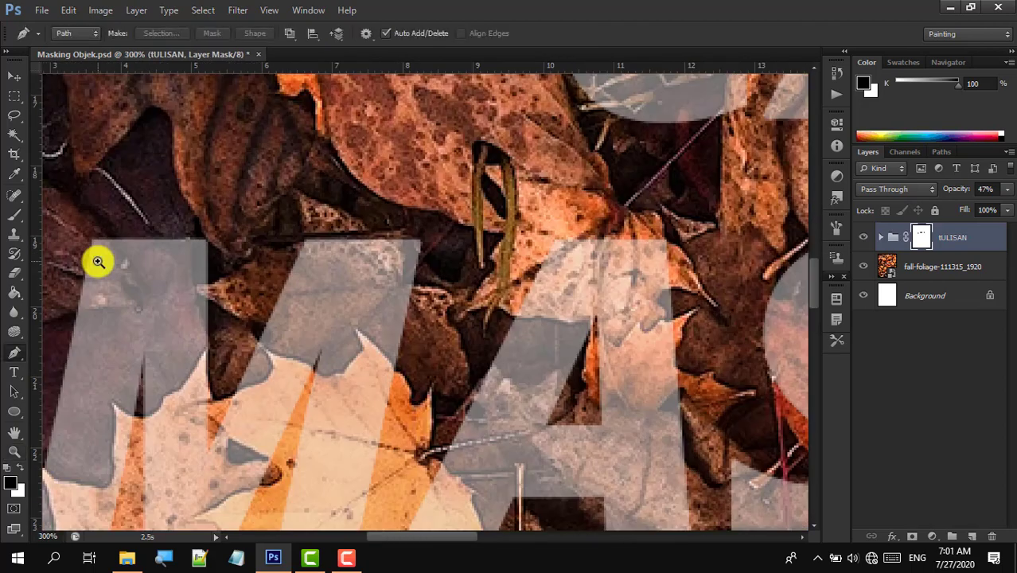
left_click(108, 237)
left_click(139, 310)
left_click(68, 315)
left_click(108, 236)
- Turn the path on the M's upper-left corner into a selection, paint it black on the mask and deselect
left_click_drag(462, 536, 434, 536)
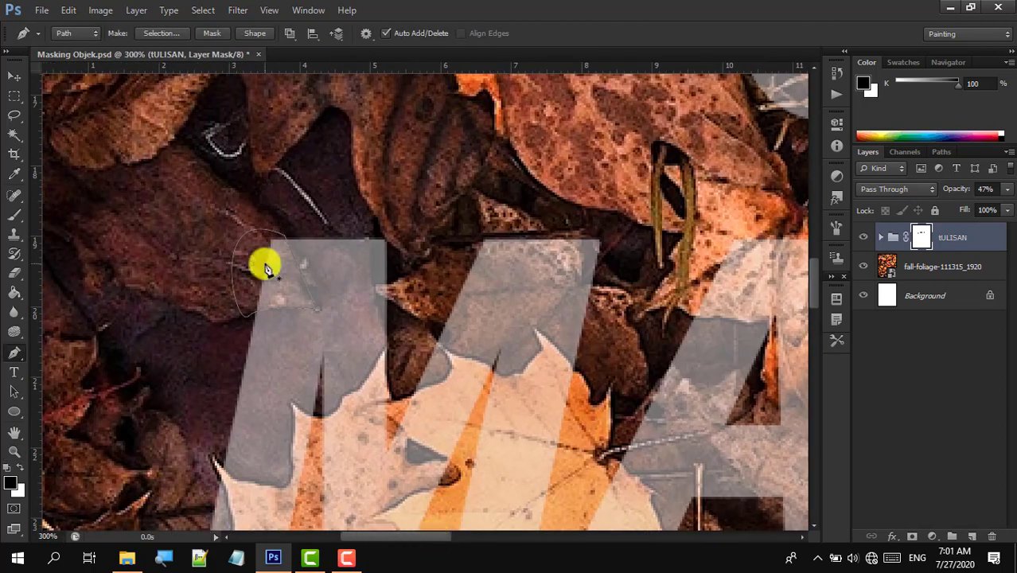
right_click(265, 264)
left_click(317, 311)
key("Return")
key("b")
left_click_drag(282, 261, 270, 306)
key("ctrl+d")
key("z")
left_click(305, 288, "alt")
left_click(414, 369)
key("p")
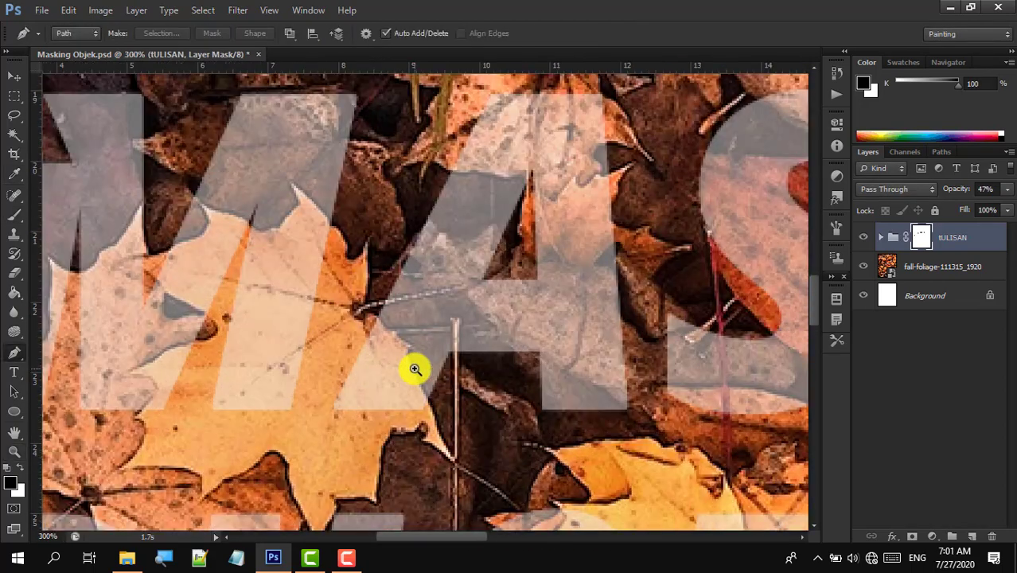
key("z")
left_click(282, 325, "alt")
left_click(287, 298)
key("p")
left_click(253, 234)
left_click_drag(292, 290, 316, 343)
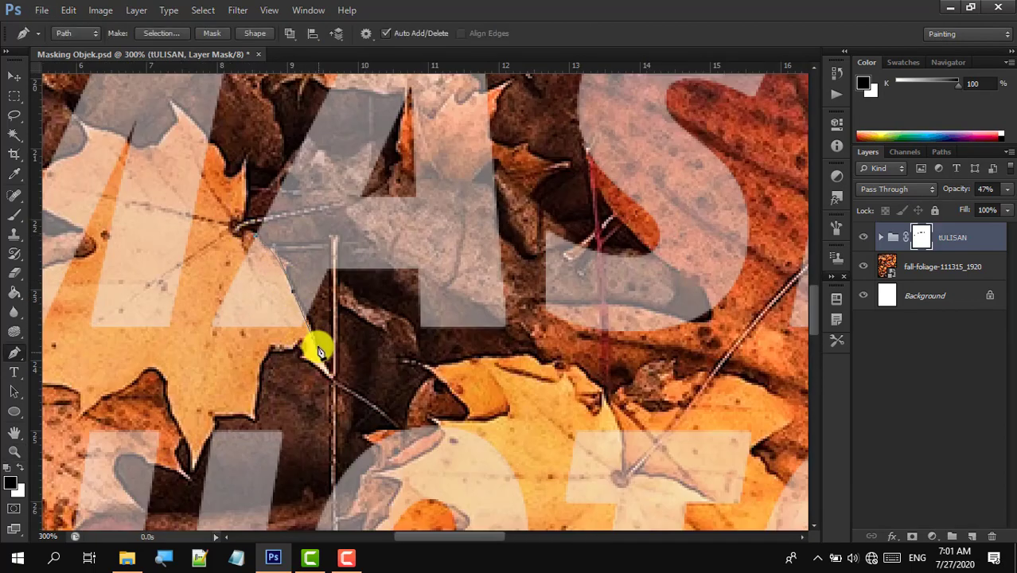
left_click(322, 360)
left_click(333, 378)
left_click(302, 356)
left_click(281, 347)
left_click(272, 348)
left_click(260, 383)
left_click(255, 423)
left_click(244, 413)
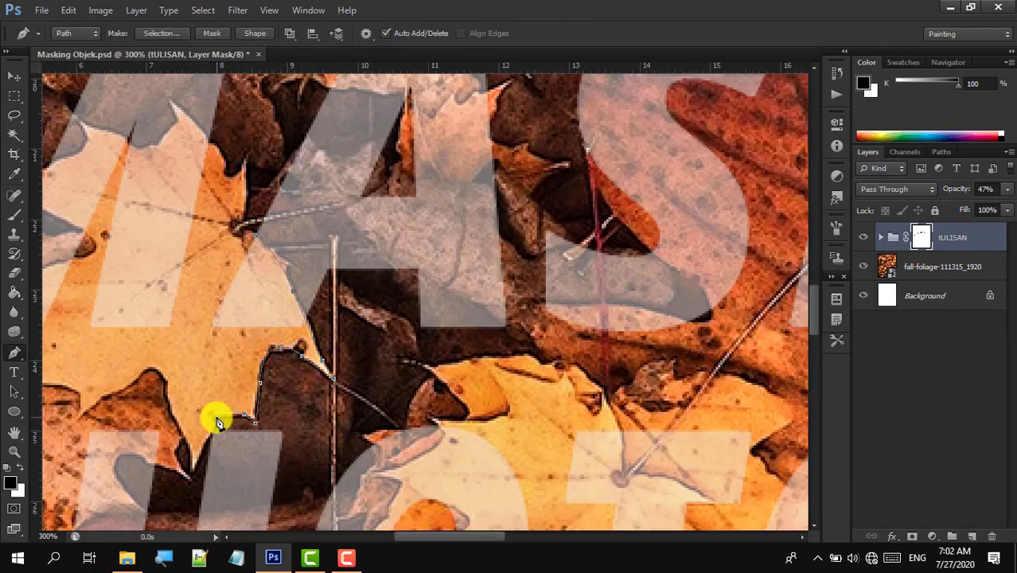
key("Escape")
- Start a Pen path down the large yellow maple leaf's right edge and across it just below the M and A of MASKING
left_click(254, 234)
left_click_drag(309, 320, 310, 328)
left_click(224, 336)
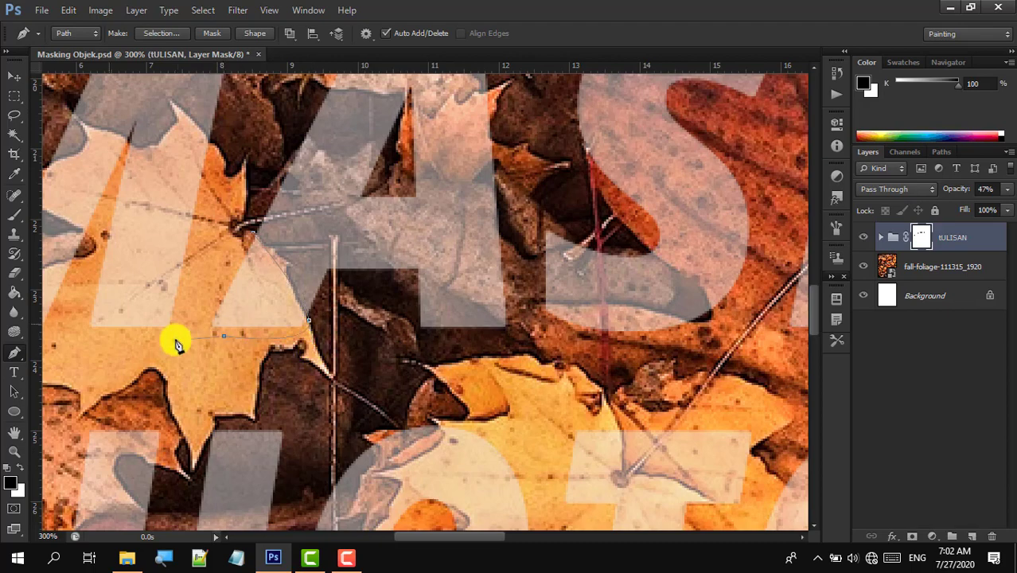
scroll(177, 344, "left", 5)
left_click(263, 327)
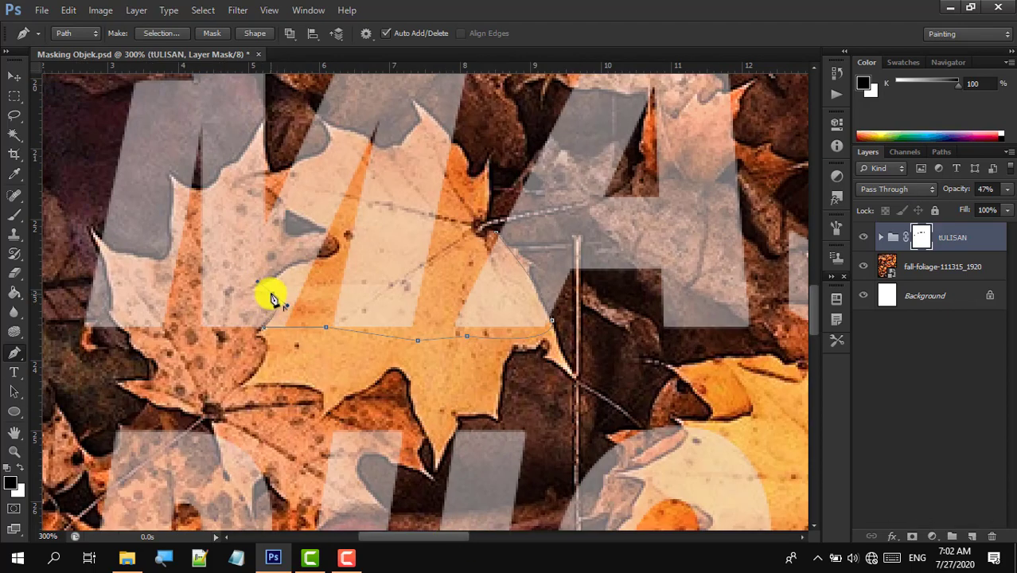
- Continue the path along the maple leaf's left and upper lobes over the M, closing it at the stem
left_click(272, 293)
left_click(252, 289)
left_click(326, 230)
left_click(339, 237)
left_click(274, 193)
left_click(290, 166)
left_click(319, 117, "alt")
left_click_drag(358, 132, 374, 133)
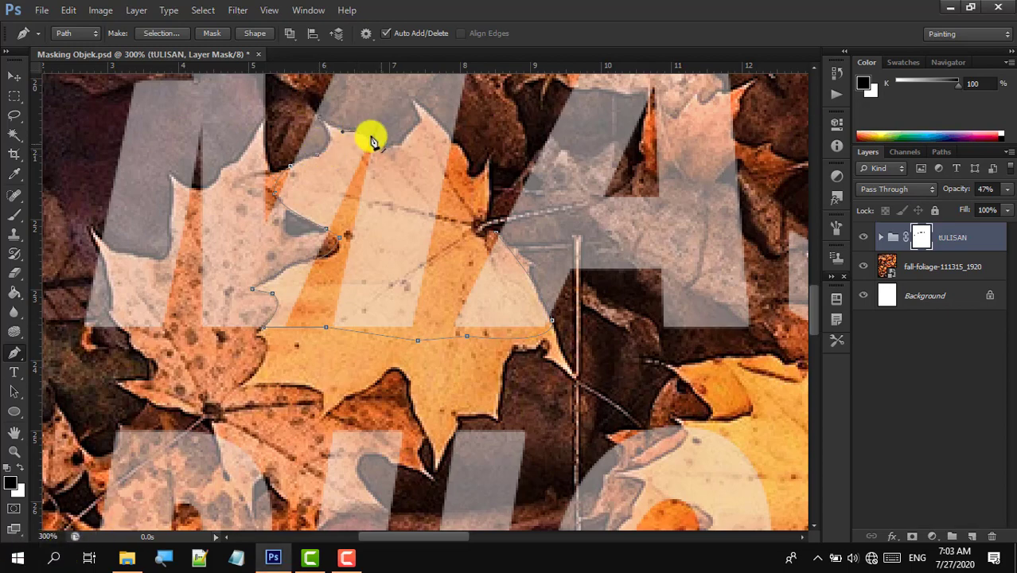
left_click(454, 142)
left_click(495, 236)
- Turn the maple leaf path over the M and A into a selection, paint it black on the mask and deselect
right_click(495, 233)
left_click(549, 304)
key("Return")
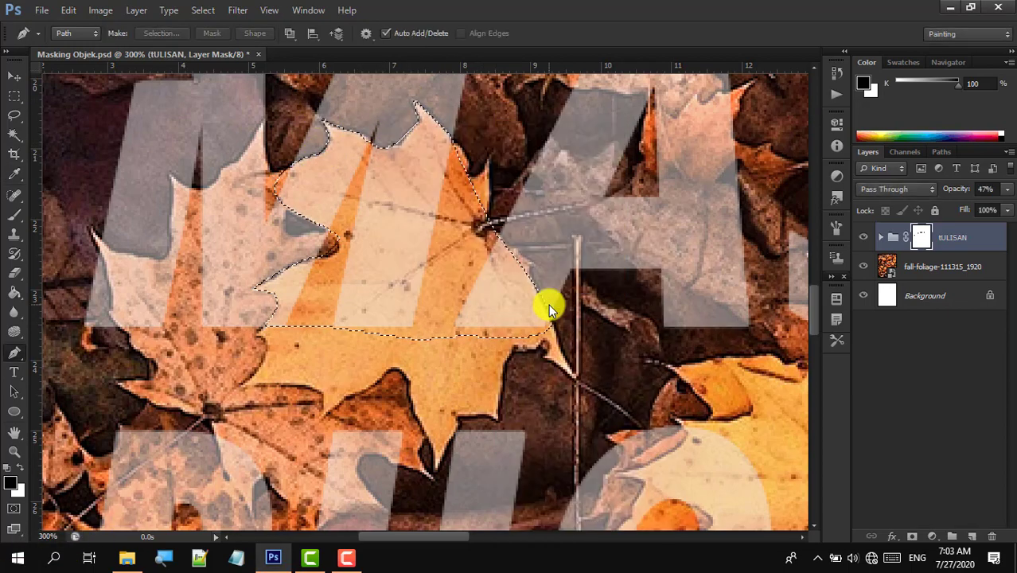
key("b")
mouse_move(358, 199)
left_mouse_down()
mouse_move(392, 141)
mouse_move(397, 204)
left_mouse_up()
key("ctrl+d")
- Trace a closed Pen path around the pointed orange leaf covering the top of the I in MASKING
key("z")
left_click(356, 184, "alt")
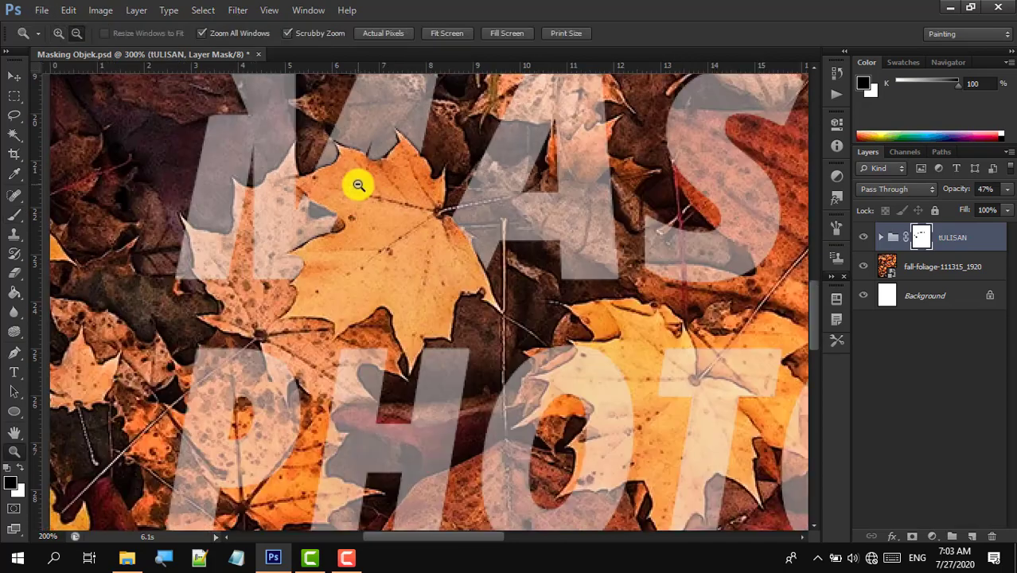
left_click(357, 184, "alt")
left_click(726, 192)
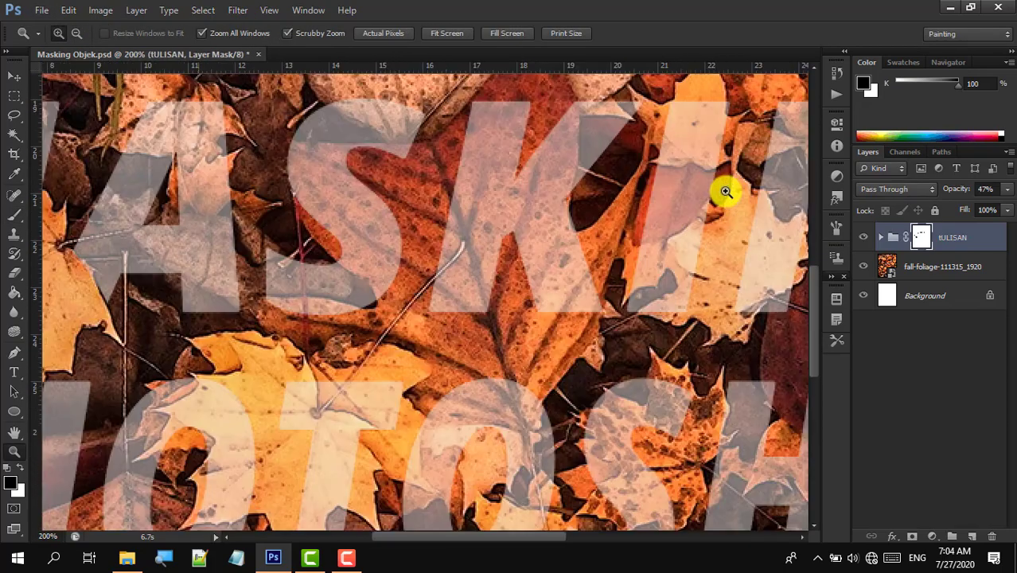
left_click_drag(812, 303, 813, 291)
key("p")
left_click(655, 237)
left_click(694, 231)
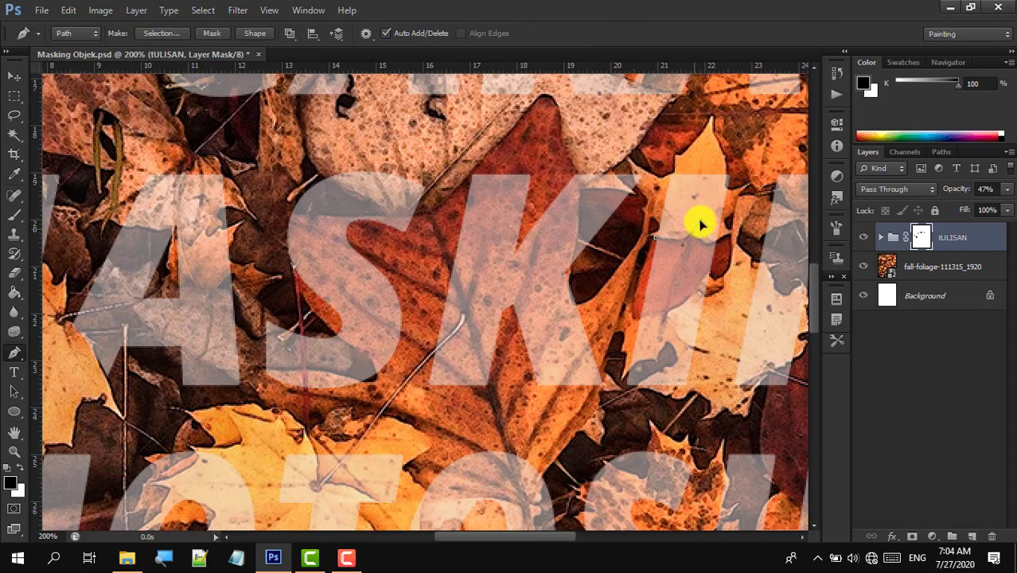
left_click(719, 245)
left_click(750, 149)
left_click(664, 159)
left_click(654, 237)
- Turn the path over the top of the I into a selection, paint it black on the mask and deselect
right_click(656, 238)
left_click(705, 313)
key("Return")
key("b")
mouse_move(677, 215)
left_mouse_down()
mouse_move(713, 210)
mouse_move(700, 233)
left_mouse_up()
key("ctrl+d")
- Trace a closed Pen path around the yellow leaf's jagged edge where it overlaps the N's left stroke
left_click_drag(535, 537, 612, 534)
key("p")
left_click(343, 261)
left_click(374, 295)
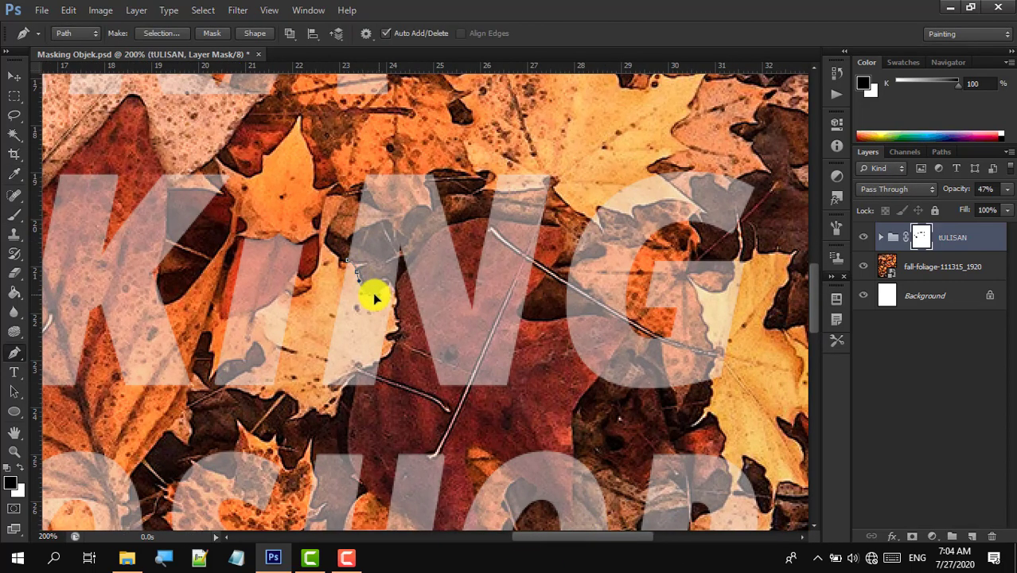
left_click(390, 280)
left_click(386, 358)
left_click(338, 385)
left_click(343, 261)
- Turn the path on the N's left stroke into a selection, paint it black on the mask and deselect
right_click(387, 270)
left_click(446, 310)
key("Return")
key("b")
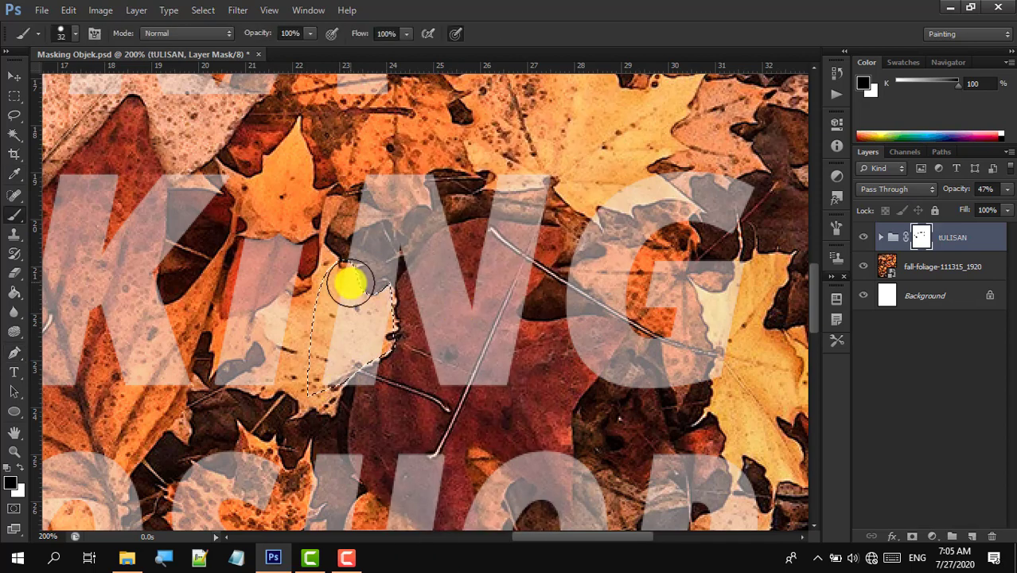
left_click_drag(350, 285, 396, 260)
key("x")
key("ctrl+d")
- Outline the yellow leaf edge over the N's upper-right corner with the Pen tool and paint the resulting selection black on the mask
key("p")
left_click(549, 136)
right_click(498, 221)
left_click(596, 311)
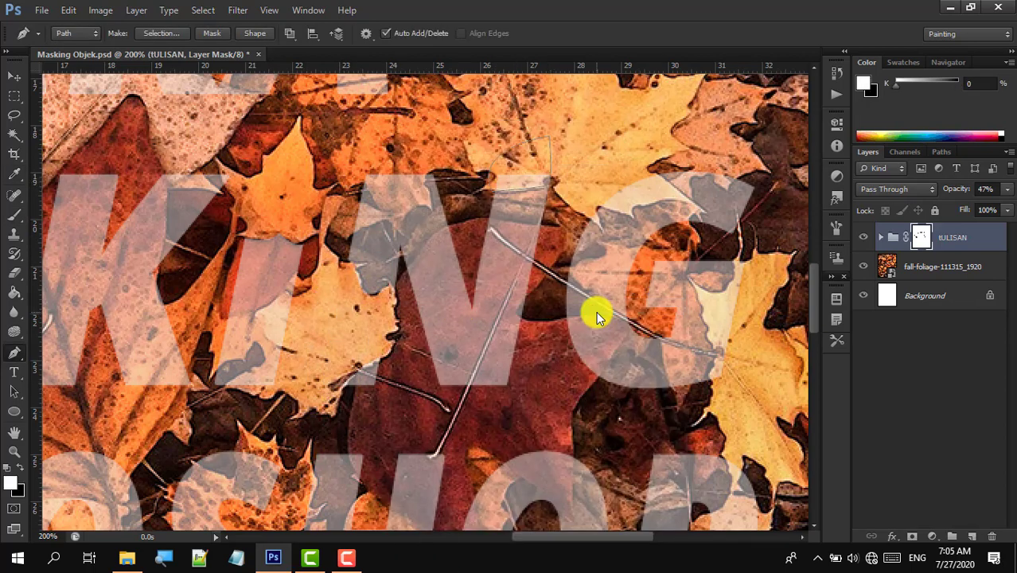
key("Return")
key("b")
key("x")
left_click_drag(502, 190, 545, 180)
key("ctrl+d")
- Trace a closed Pen path around the yellow leaf lobes overlapping the top of the G in MASKING
key("p")
left_click(659, 176)
left_click(703, 212)
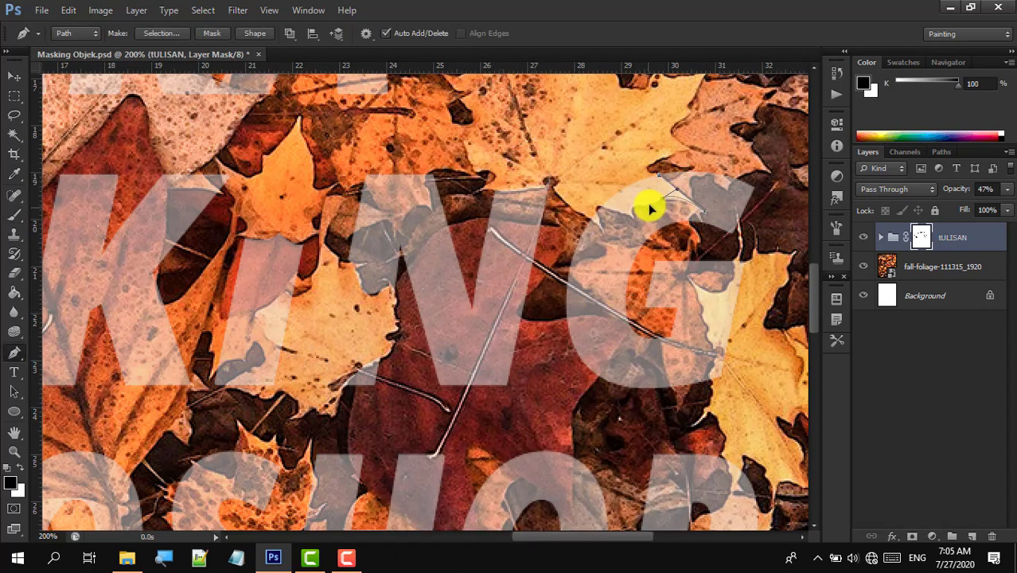
left_click(603, 208)
left_click(601, 227)
left_click(582, 214)
left_click_drag(659, 175, 723, 189)
- Turn the path over the top of the G into a selection, paint it black on the mask and deselect
right_click(726, 189)
left_click(771, 261)
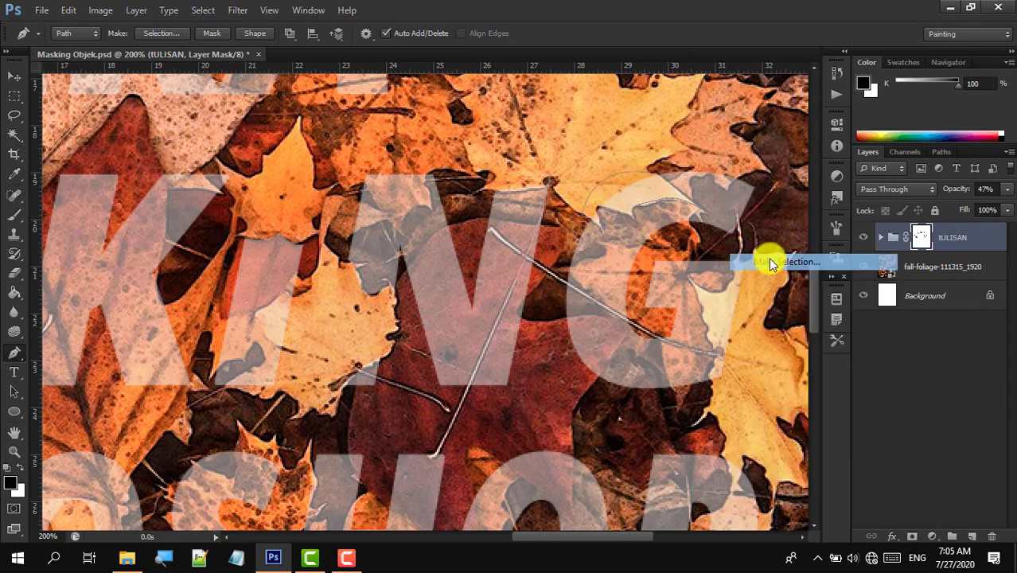
key("Return")
key("b")
left_click_drag(576, 204, 688, 175)
key("ctrl+d")
- Trace a closed Pen path around the yellow leaf overlapping the lower-right part of the G
key("p")
left_click(742, 263)
left_click(735, 256)
left_click(735, 276)
left_click(725, 291)
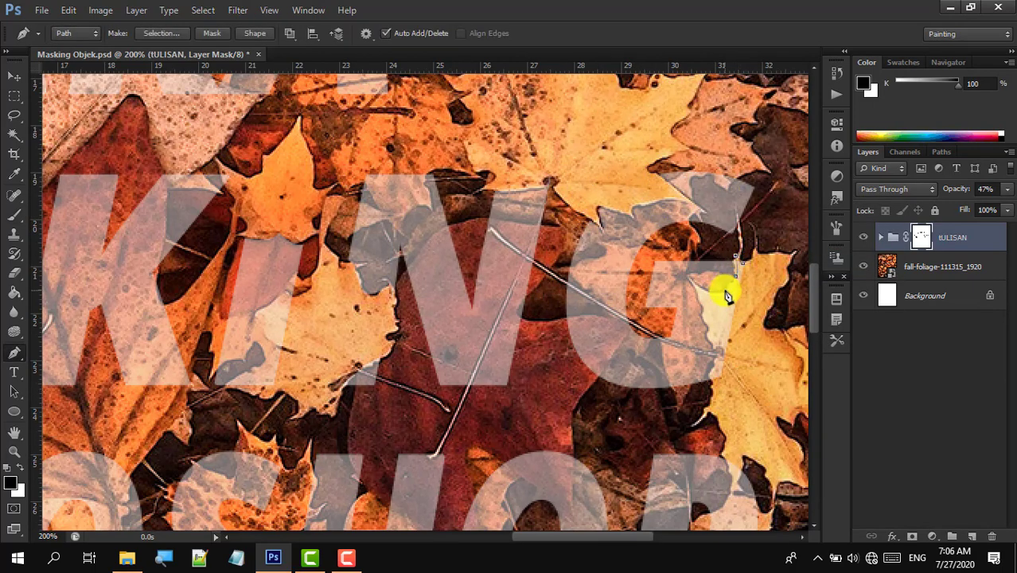
left_click_drag(689, 278, 673, 256)
key("F9")
key("F9")
left_click(714, 350)
left_click(712, 380)
left_click(744, 376)
left_click(743, 263)
- Turn the path on the G's lower-right part into a selection and paint it black on the mask
right_click(743, 263)
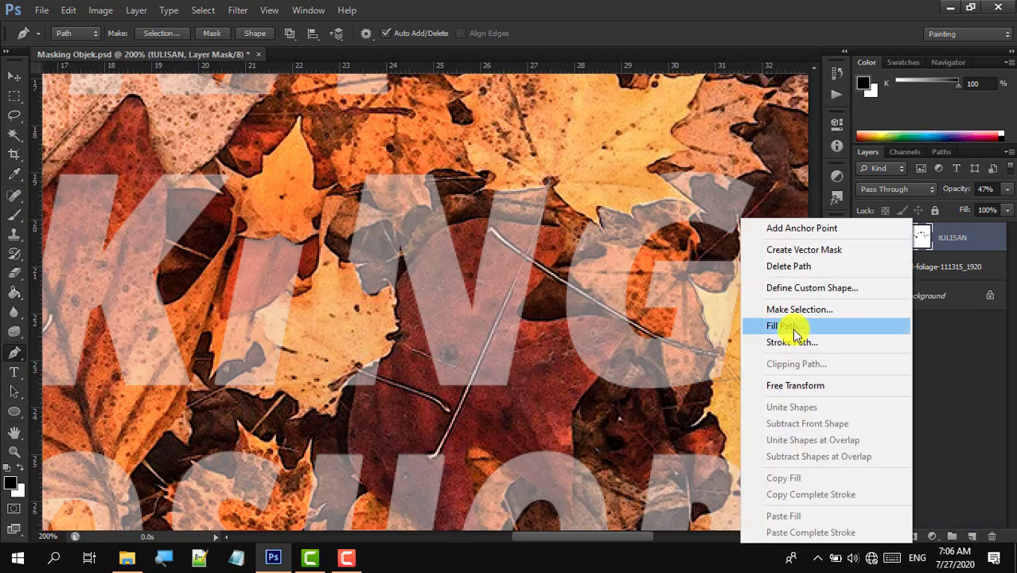
left_click(796, 309)
key("Return")
key("b")
left_click_drag(731, 243, 712, 318)
- Trace a closed Pen path around the orange leaf lobes overlapping the P and the top of the first H in PHOTOSHOP
key("z")
left_click(731, 216, "alt")
left_click(732, 216, "alt")
left_click(732, 215, "alt")
triple_click(413, 295)
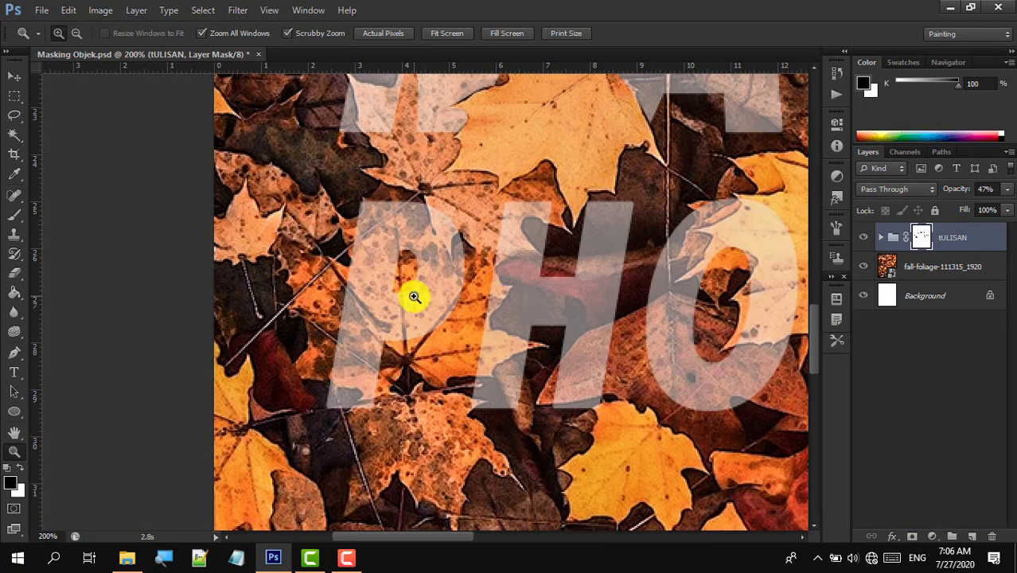
key("p")
left_click(424, 202)
left_click(448, 252)
left_click(458, 232)
left_click(489, 252)
left_click(500, 258)
left_click(521, 252)
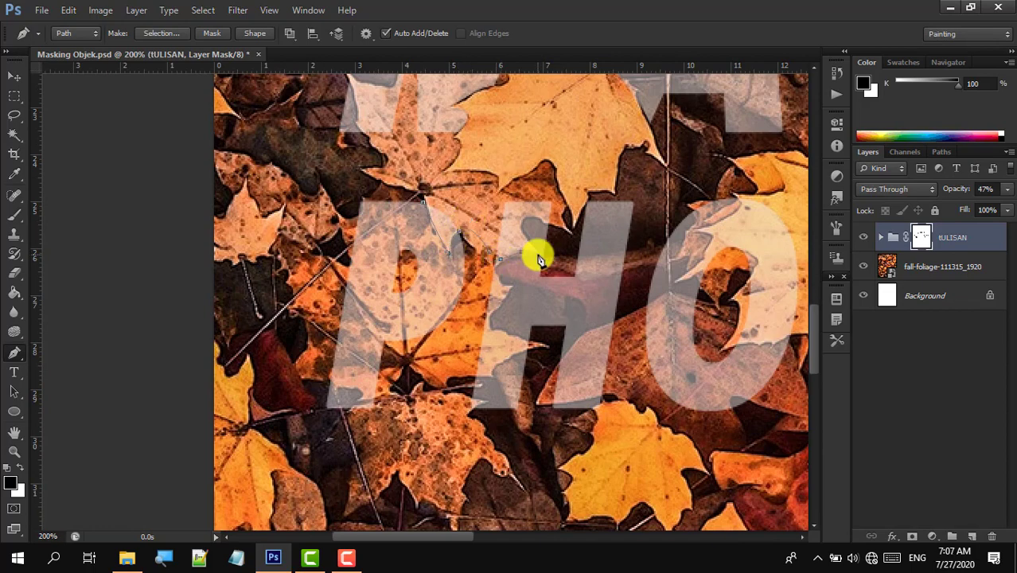
left_click(537, 254)
left_click(521, 224)
left_click(561, 225)
left_click(554, 199)
left_click(423, 202)
- Turn the path over the P and first H into a selection, paint it black on the mask and deselect
right_click(430, 215)
left_click(505, 304)
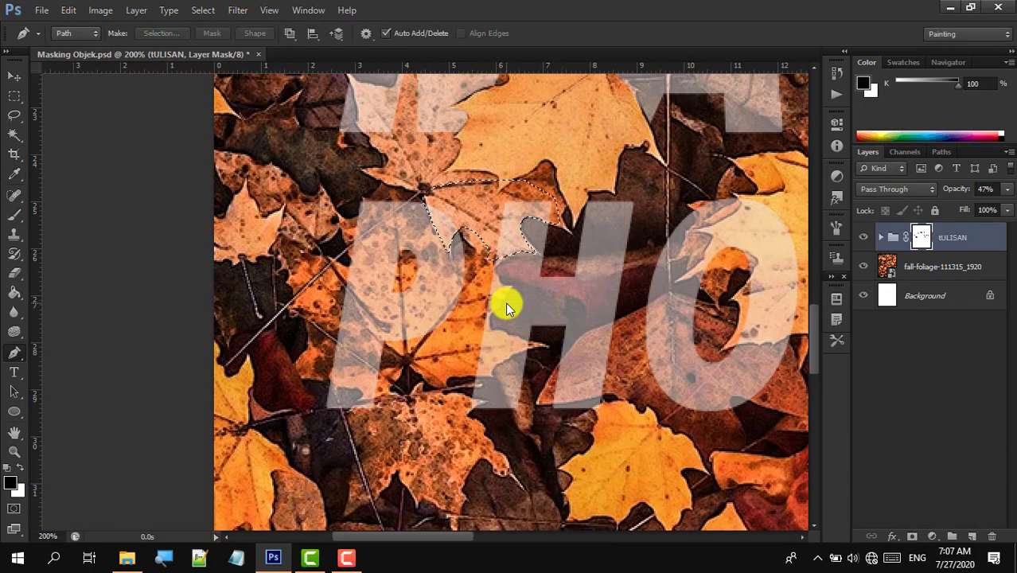
key("Return")
key("b")
left_click_drag(414, 203, 560, 151)
key("ctrl+d")
- Start a Pen path along the left edge of the yellow leaf over the first O of PHOTOSHOP, undoing and re-placing misplaced points
left_click_drag(448, 539, 494, 539)
key("p")
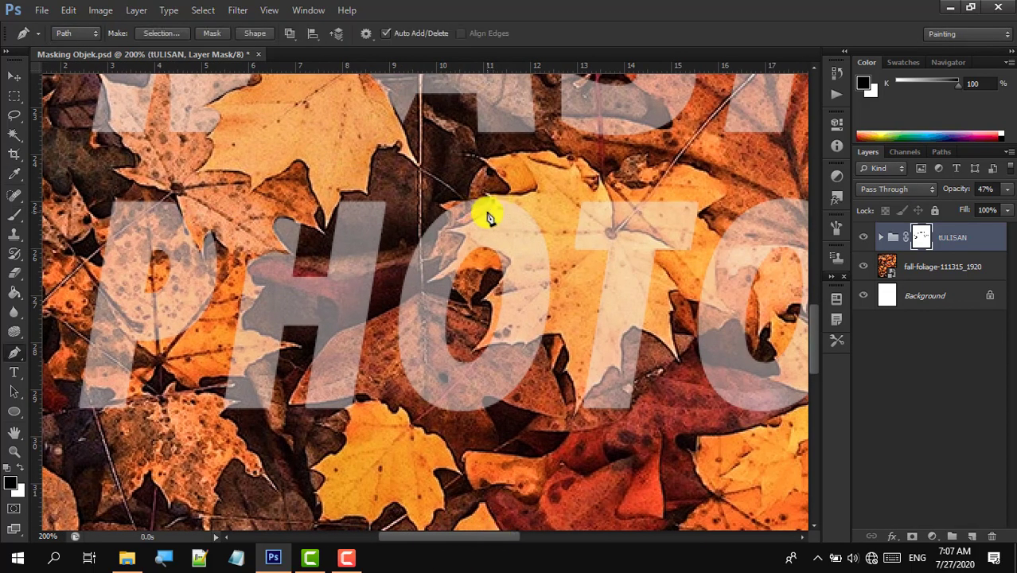
left_click(447, 230)
left_click(465, 237)
left_click(476, 265)
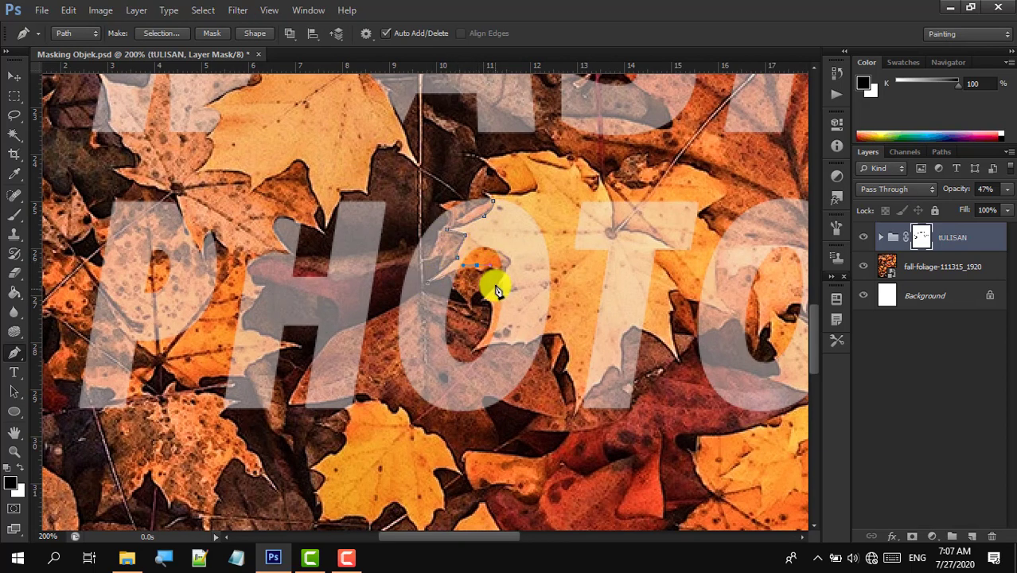
left_click(485, 332)
key("ctrl+alt+z")
key("ctrl+alt+z")
key("ctrl+alt+z")
left_click(501, 255)
left_click(496, 285)
left_click(513, 343)
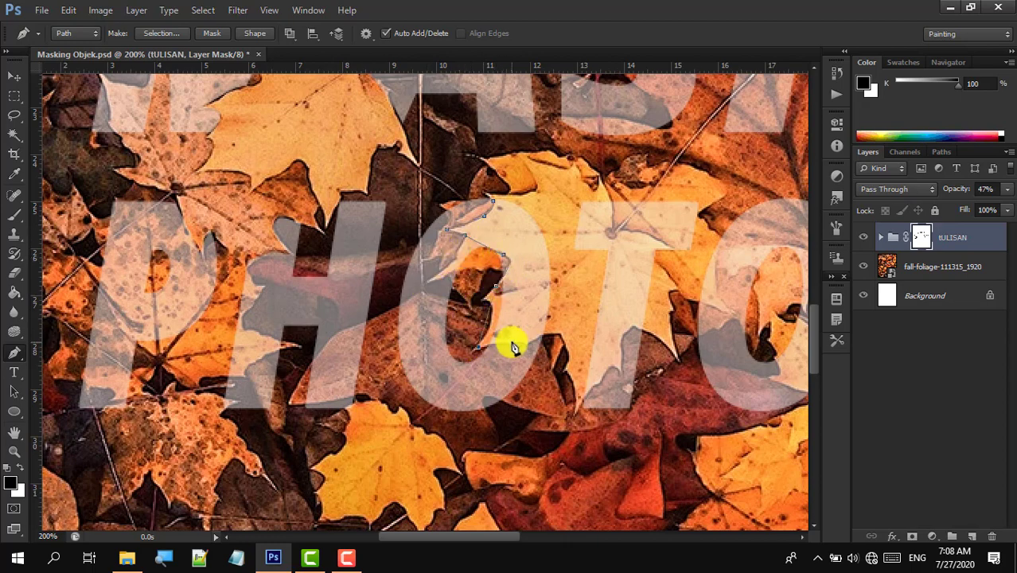
- Continue the path around the yellow leaf's lower lobes over the T of PHOTOSHOP and close it at the starting point
left_click(528, 343)
left_click(564, 319)
left_click(581, 384)
left_click(584, 399)
left_click(600, 382)
left_click(605, 372)
left_click_drag(619, 372, 625, 383)
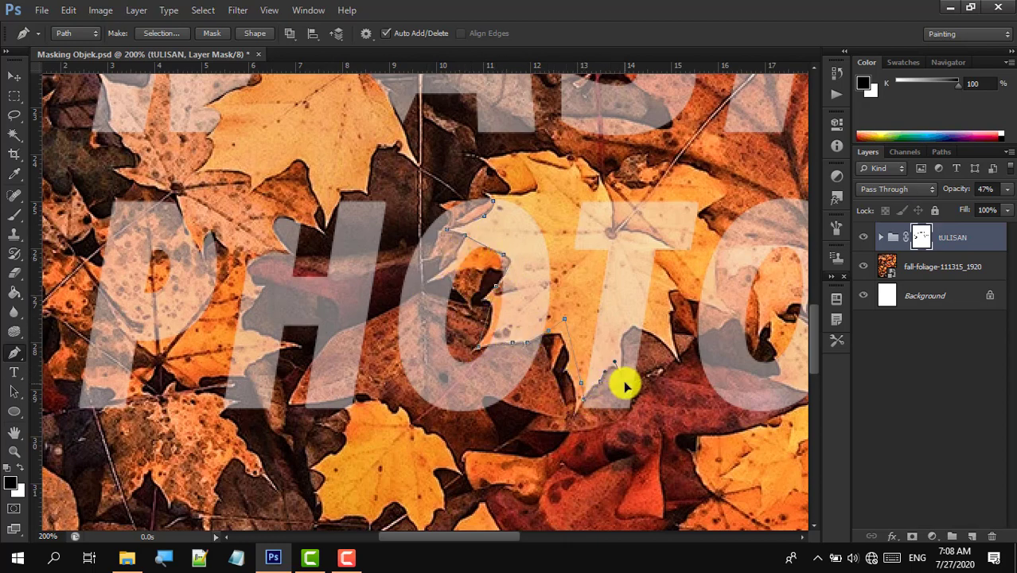
left_click(620, 372, "alt")
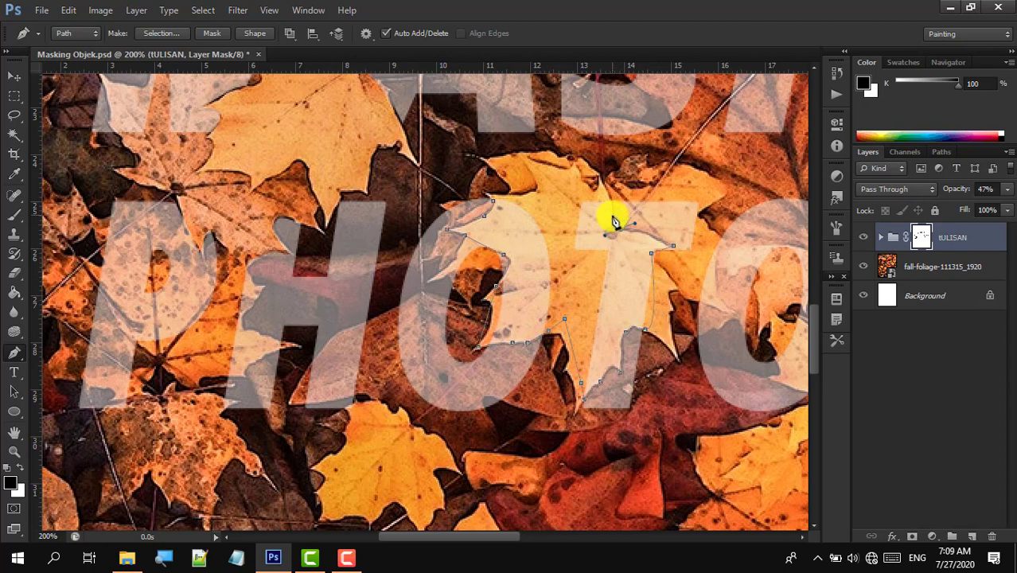
left_click(490, 200)
- Turn the yellow leaf path over the first O and T into a selection, paint it black on the mask and deselect
right_click(528, 231)
left_click(569, 305)
key("Return")
key("b")
mouse_move(465, 242)
left_mouse_down()
mouse_move(579, 139)
mouse_move(631, 300)
left_mouse_up()
key("ctrl+d")
- Trace a closed Pen path around the red leaf tip overlapping the bottom of the middle O in PHOTOSHOP
left_click_drag(449, 537, 496, 536)
key("p")
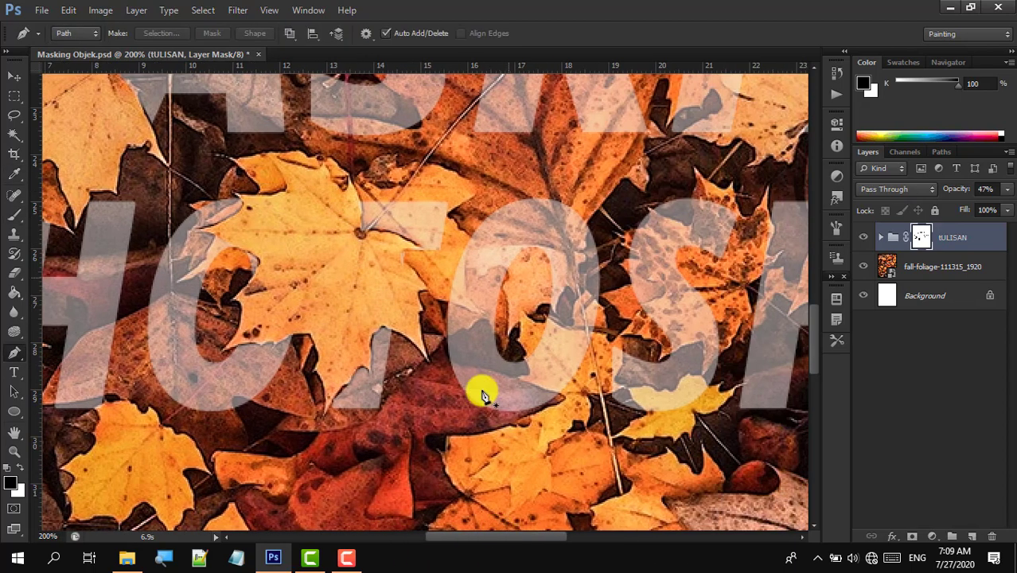
left_click(449, 358)
left_click(552, 390)
left_click(565, 397)
left_click(531, 415)
left_click(448, 358)
- Turn the path under the middle O into a selection, paint it black on the mask and deselect
right_click(447, 361)
left_click(495, 129)
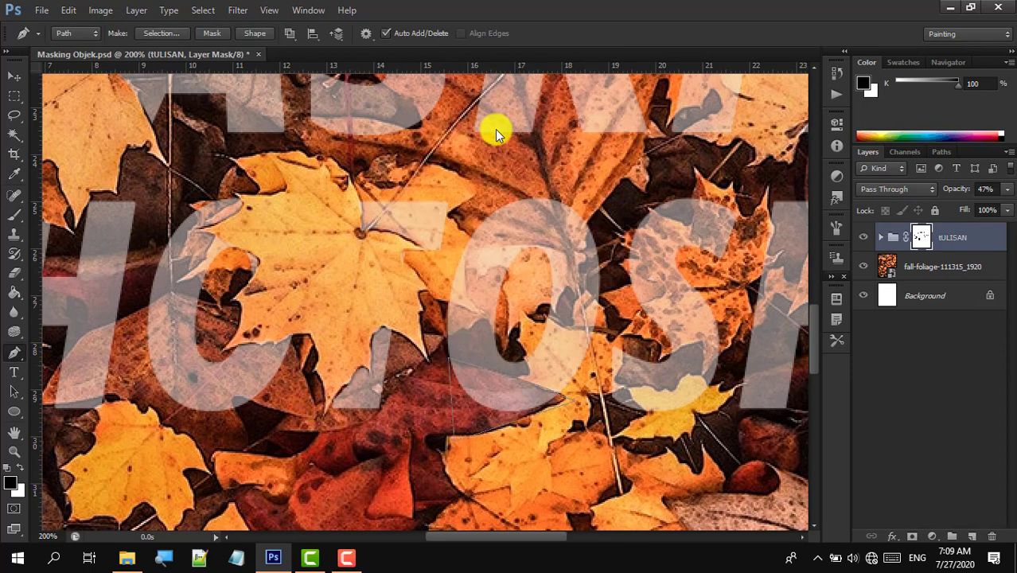
key("b")
left_click_drag(465, 367, 552, 398)
key("ctrl+d")
- Trace a small closed Pen path around the orange leaf edge overlapping the lower-left end of the S in PHOTOSHOP
left_click_drag(517, 536, 542, 536)
key("p")
left_click(490, 341)
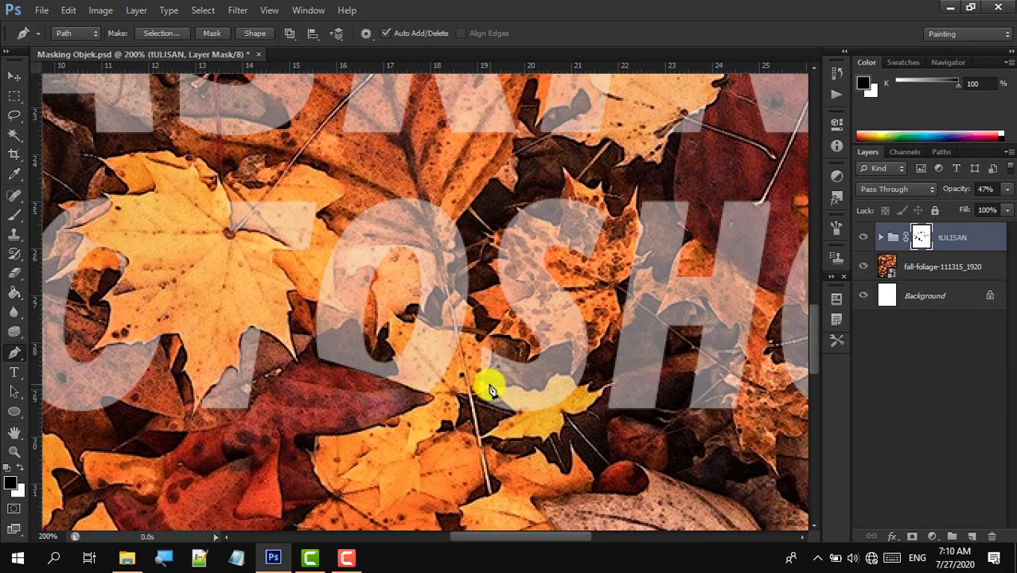
left_click(490, 386)
left_click(491, 343)
- Turn the small path on the S's lower-left end into a selection, paint it black on the mask and deselect
right_click(521, 347)
left_click(575, 119)
key("b")
left_click_drag(492, 345, 493, 380)
key("ctrl+d")
- Trace a closed Pen path around the small yellow leaf overlapping the bottom curve of the S in PHOTOSHOP
key("p")
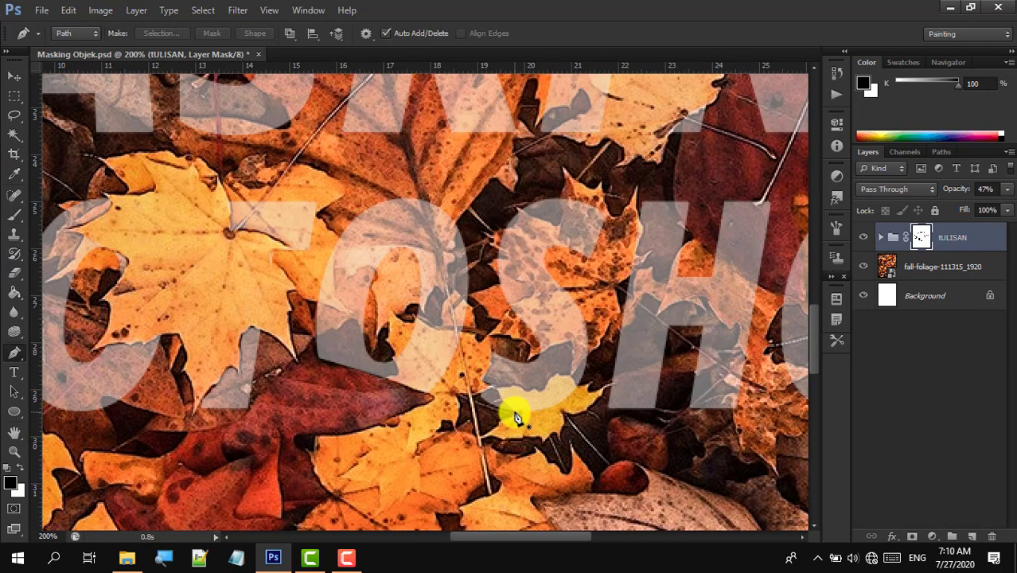
left_click(515, 414)
left_click(522, 388)
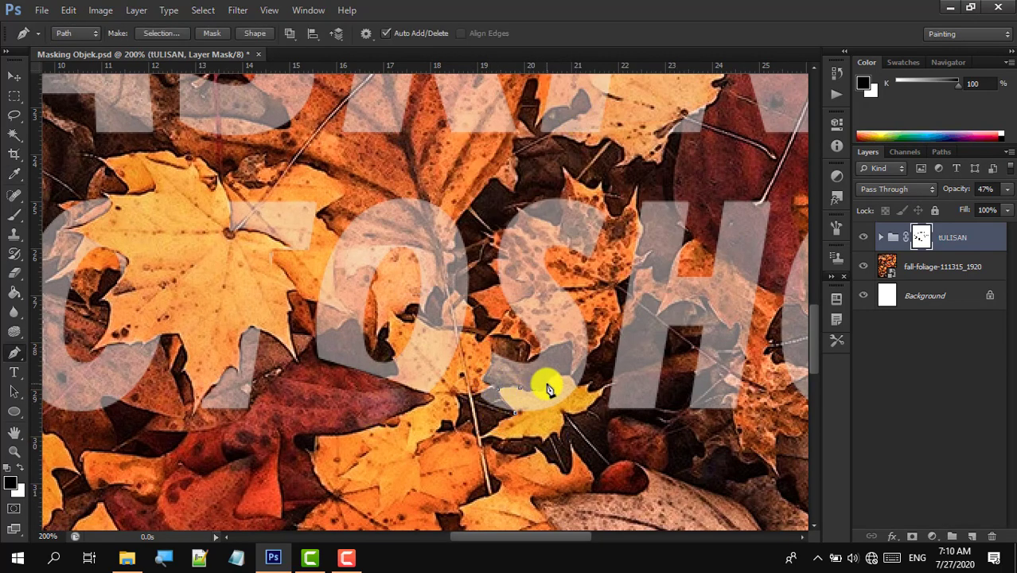
left_click(566, 373)
left_click(578, 385)
mouse_move(515, 414)
left_mouse_down()
mouse_move(486, 394)
mouse_move(544, 391)
mouse_move(526, 400)
left_mouse_up()
- Turn the yellow leaf path at the bottom of the S into a selection, paint it black on the mask and deselect
right_click(498, 389)
left_click(540, 133)
key("Return")
key("b")
key("ctrl+d")
- Trace a closed Pen path around the dark red leaf overlapping the second H and the last O of PHOTOSHOP
left_click_drag(513, 536, 567, 536)
key("p")
left_click(389, 196)
left_click(477, 286)
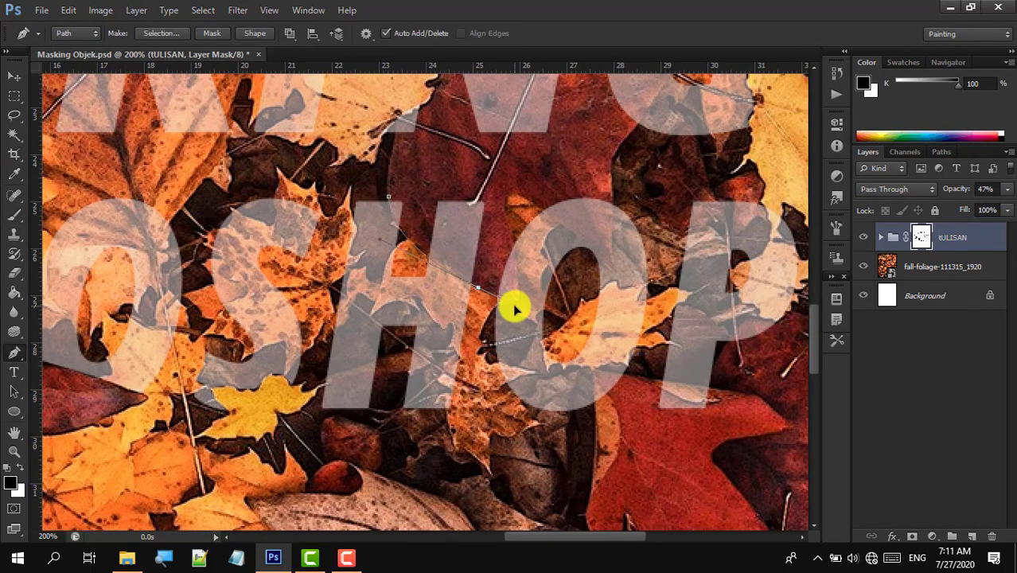
left_click(535, 209)
left_click(611, 267)
left_click(612, 193)
left_click(389, 195)
- Turn the dark red leaf path over the second H and last O into a selection, paint it black on the mask and deselect
right_click(382, 223)
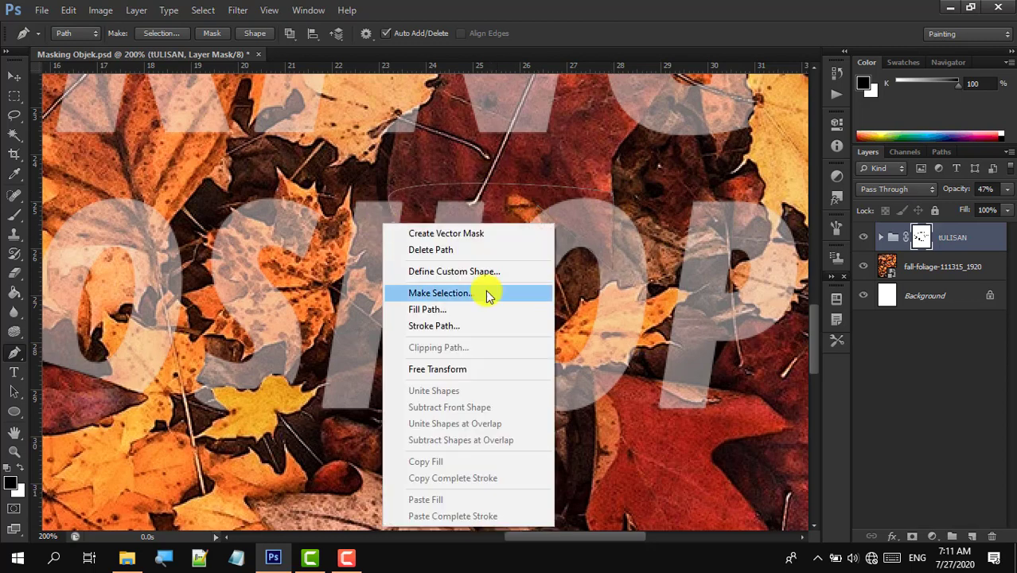
left_click(488, 292)
key("Return")
key("b")
mouse_move(411, 195)
left_mouse_down()
mouse_move(527, 205)
mouse_move(490, 256)
left_mouse_up()
key("ctrl+d")
- Trace a closed Pen path around the red leaf overlapping the bottoms of the last O and final P in PHOTOSHOP
left_click_drag(514, 536, 547, 536)
key("p")
left_click(419, 410)
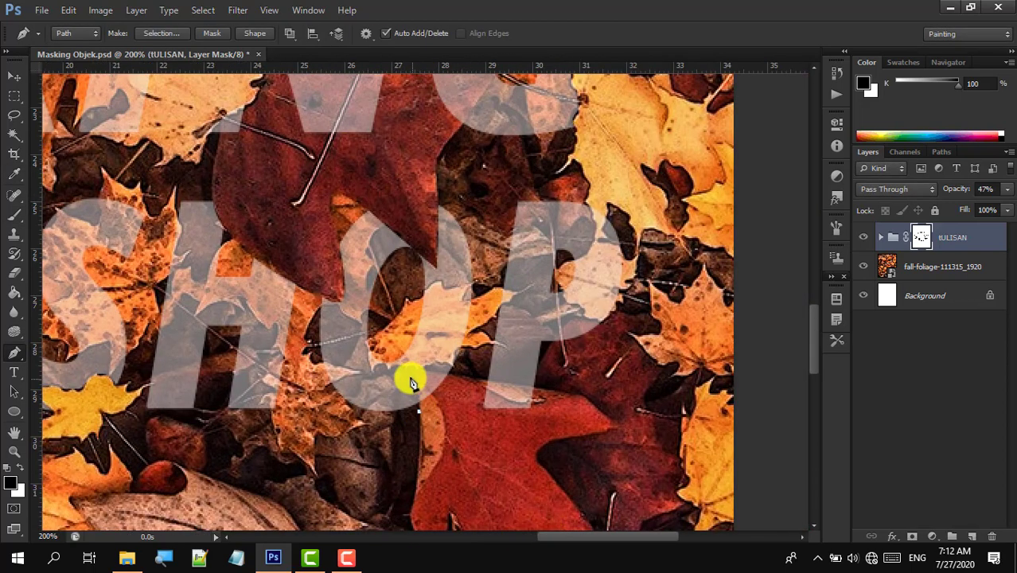
left_click(417, 372)
left_click_drag(547, 387, 558, 393)
left_click(416, 414)
- Turn the red leaf path under the last O and P into a selection, paint it black on the mask and deselect
right_click(444, 408)
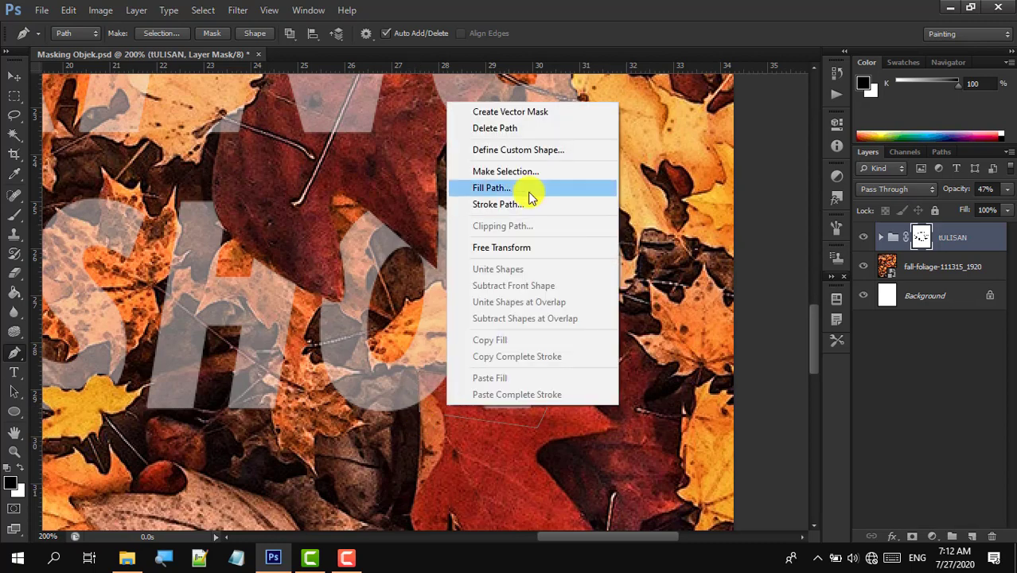
left_click(522, 171)
key("Return")
key("b")
left_click_drag(521, 393, 442, 372)
key("ctrl+d")
- Set the tULISAN group's opacity to 100%
key("ctrl+0")
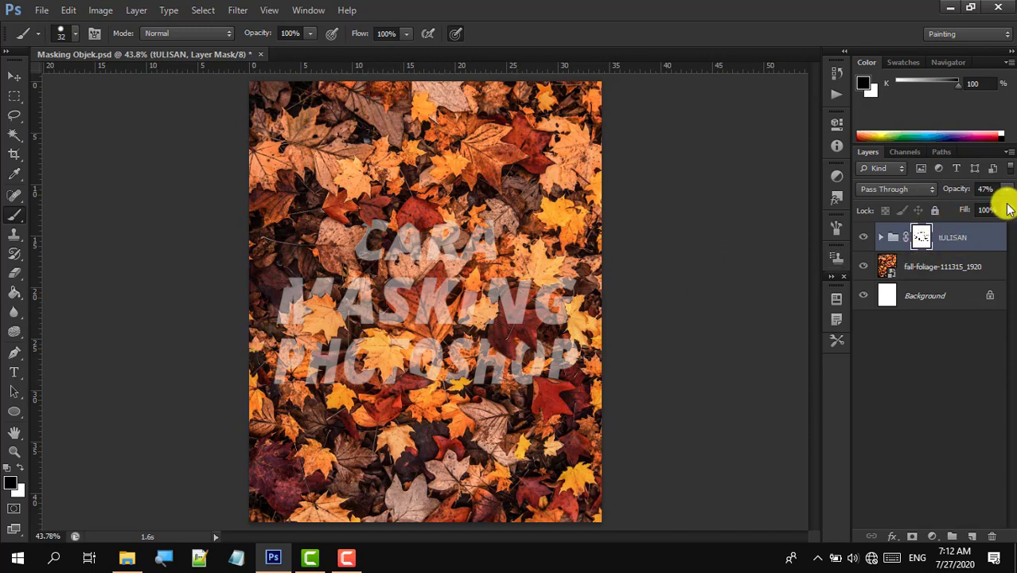
left_click_drag(993, 207, 1012, 205)
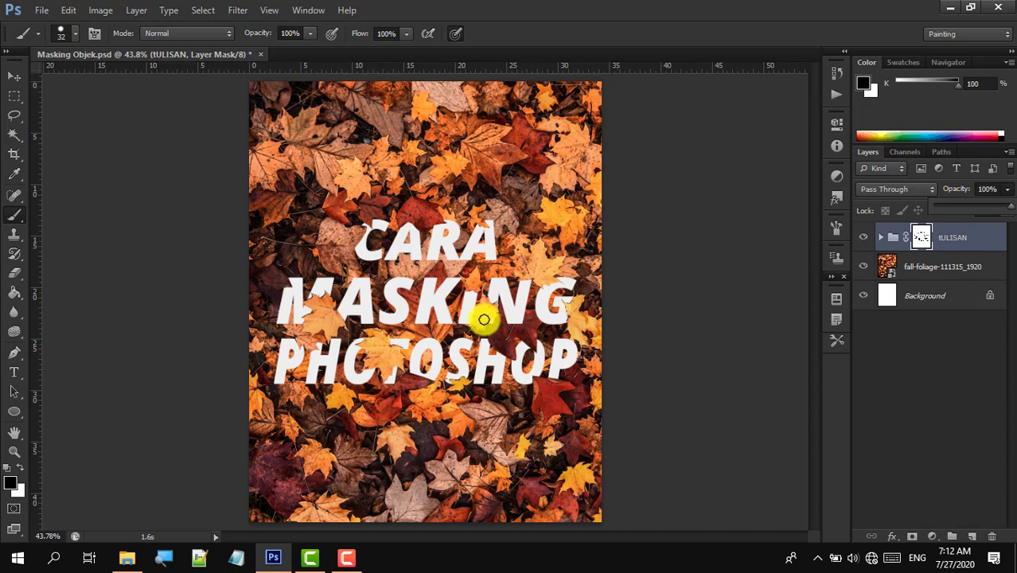
key("z")
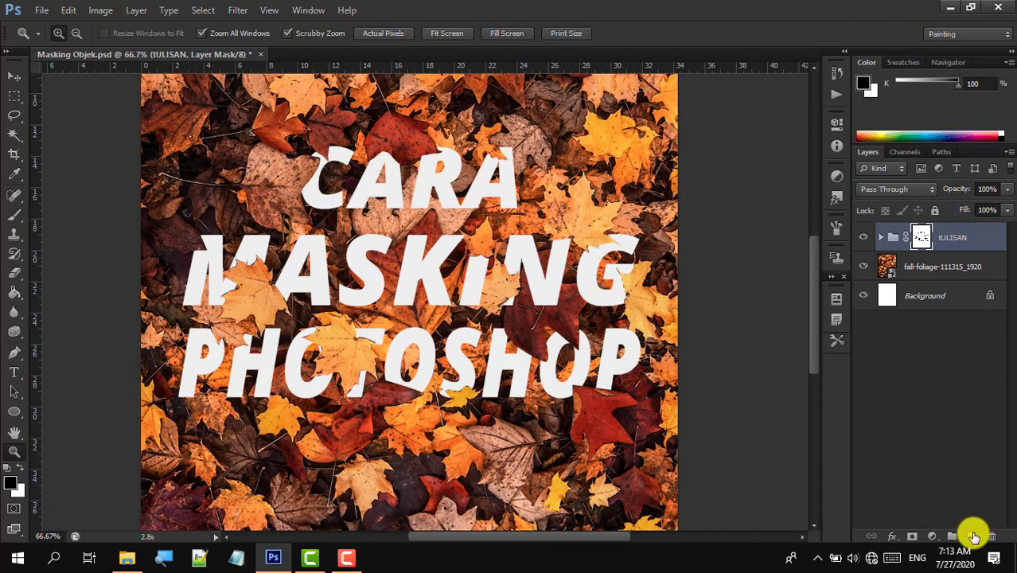
- Add a new empty layer above the tULISAN group and clip it to the group
left_click(974, 538)
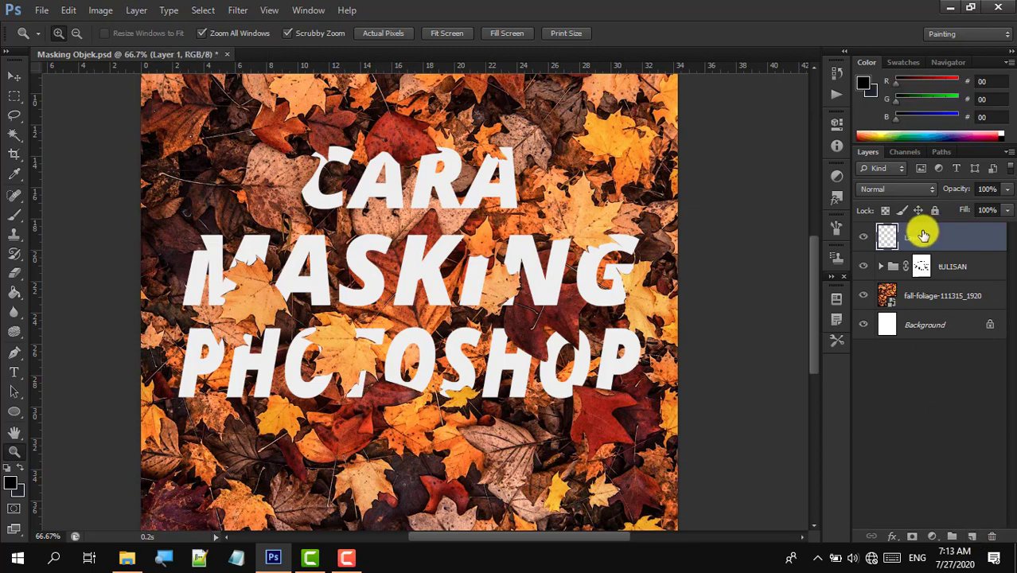
left_click_drag(922, 229, 955, 235)
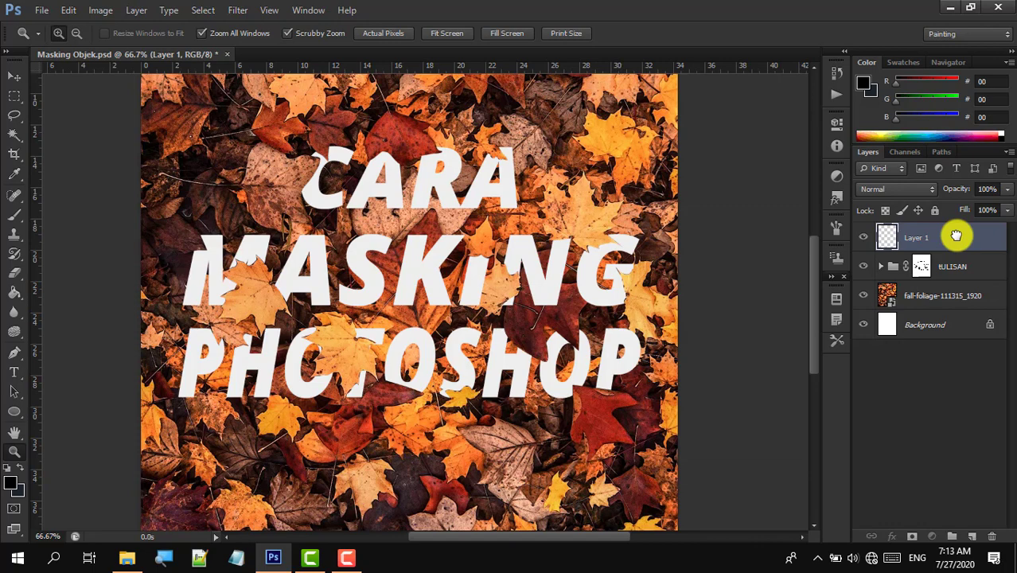
left_click_drag(956, 236, 955, 237)
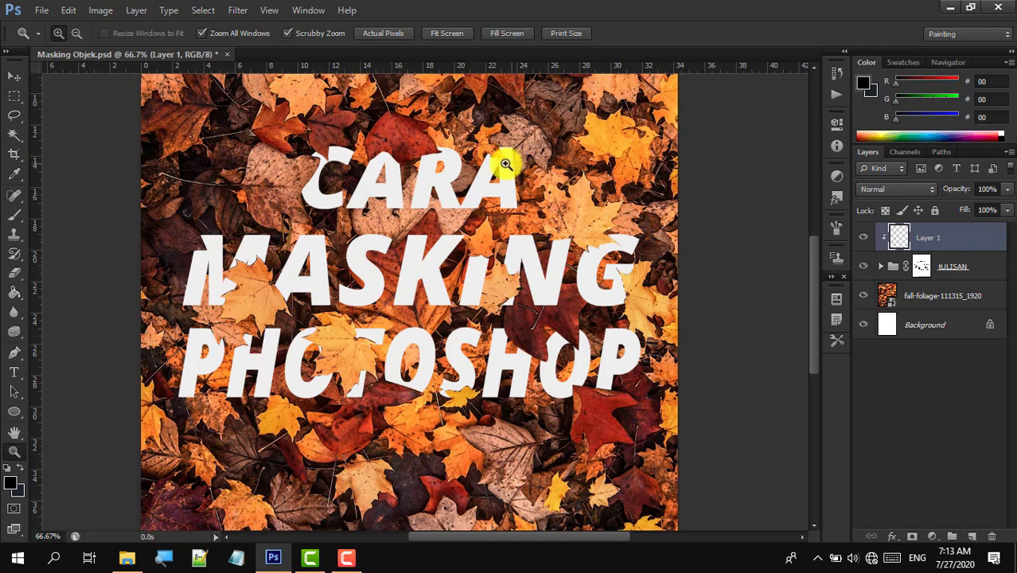
- Choose a soft round brush of 32 px for painting shadows on the clipped layer
left_click(324, 168)
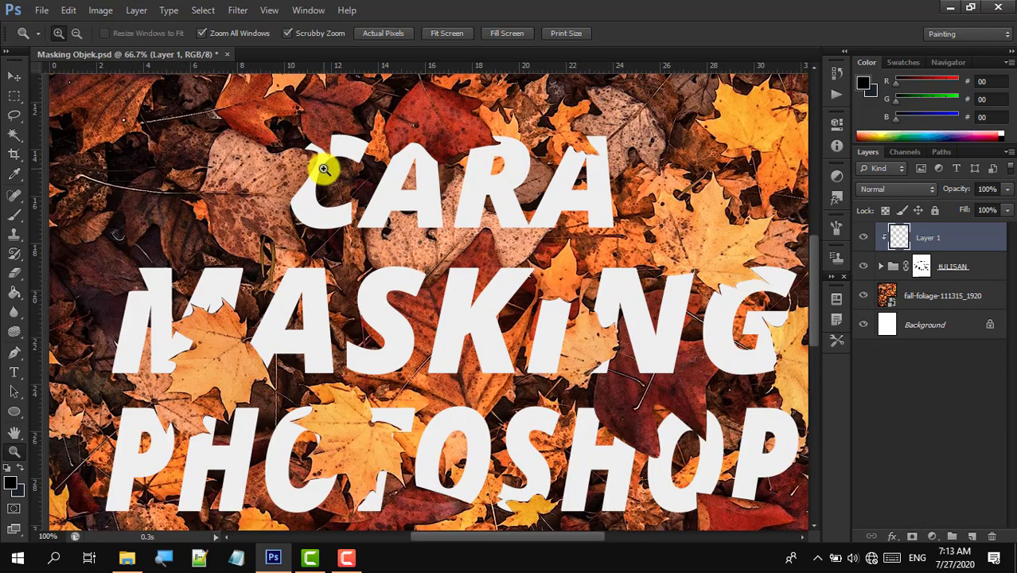
left_click(324, 165)
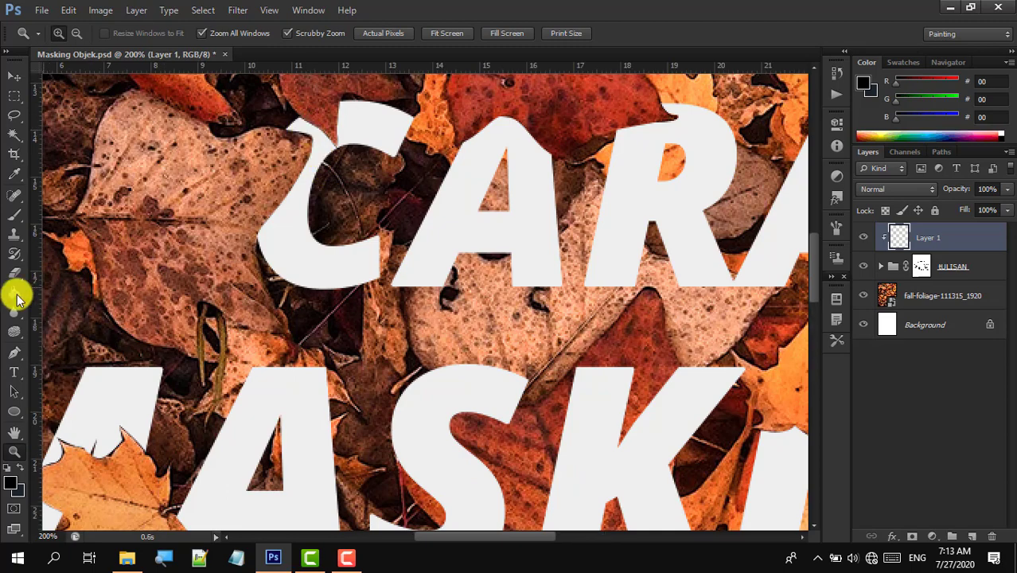
key("b")
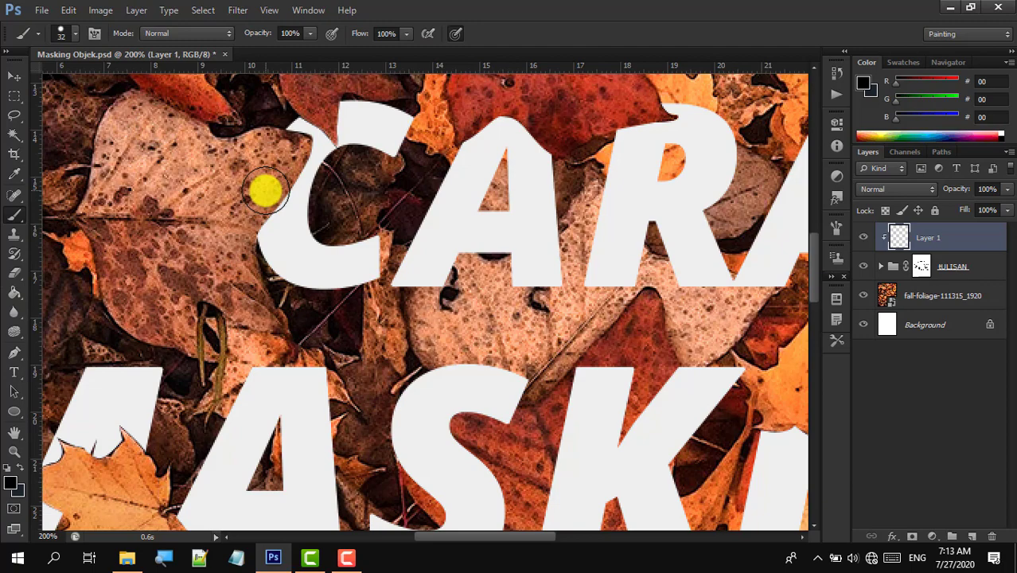
right_click(265, 191)
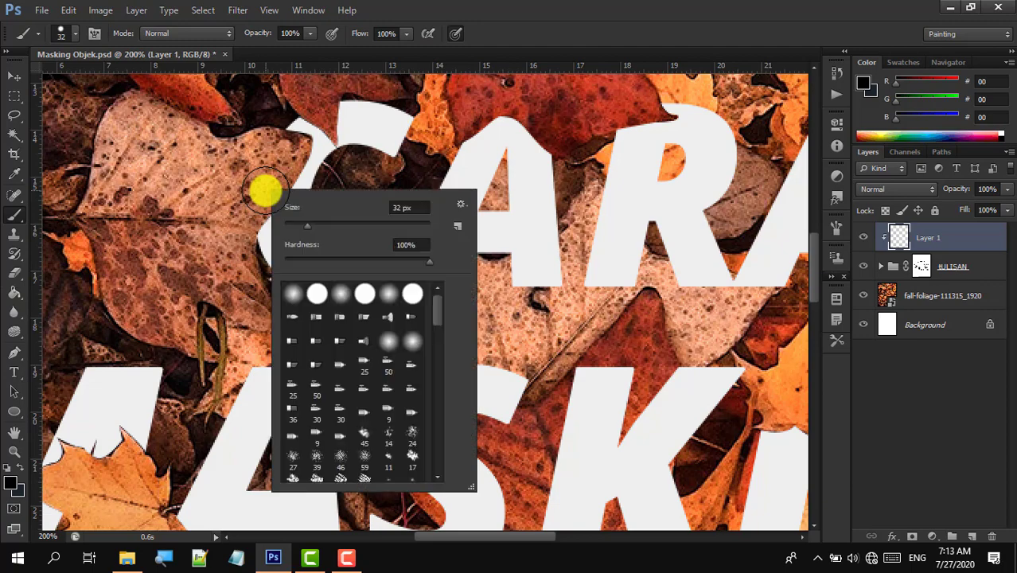
left_click(277, 140)
- Paint soft black shadows on the C of CARA along the overlapping leaf edges, undoing and repainting the first stroke
mouse_move(277, 140)
left_mouse_down()
mouse_move(299, 158)
mouse_move(251, 239)
left_mouse_up()
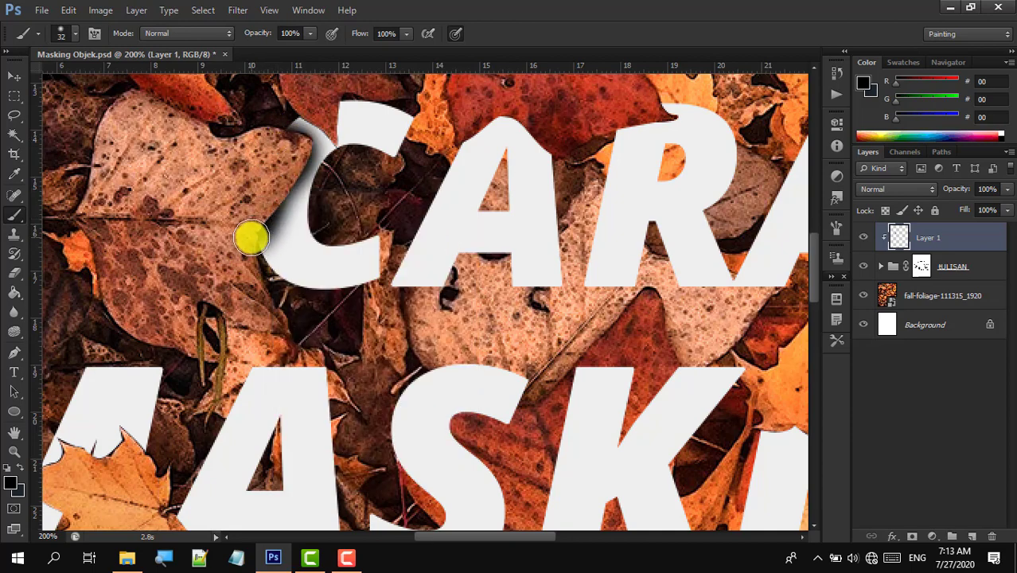
key("ctrl+z")
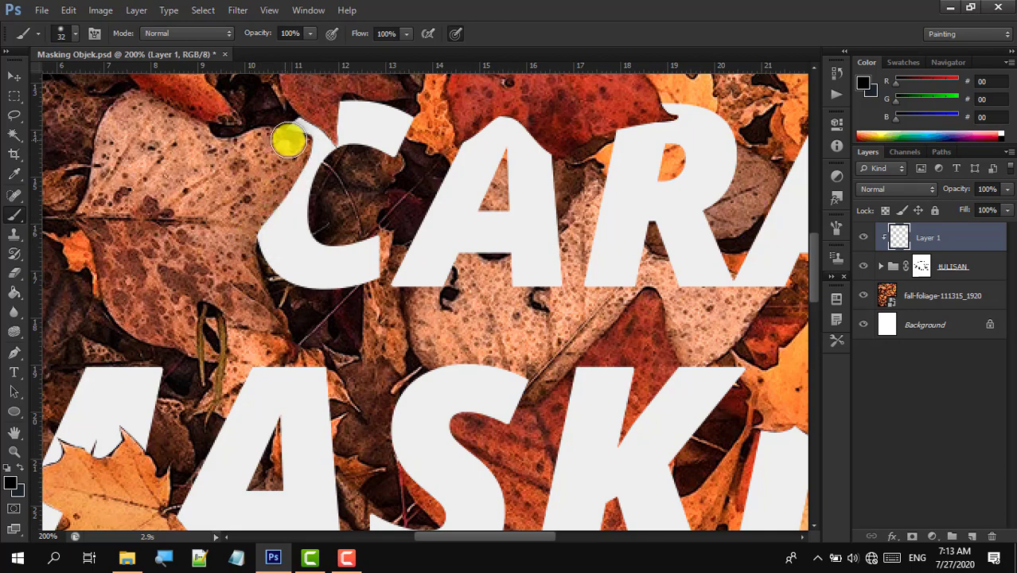
left_click_drag(307, 148, 236, 251)
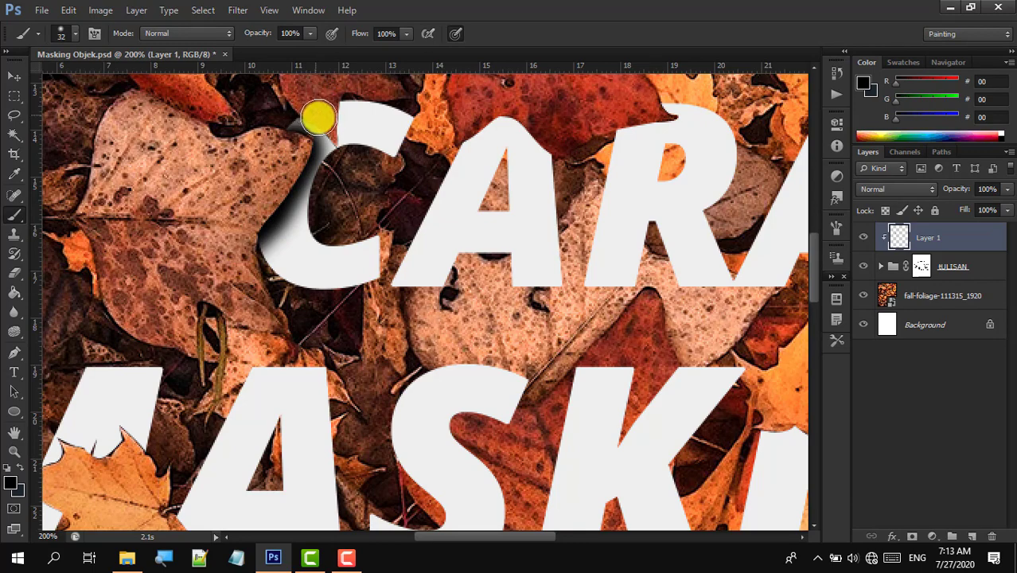
mouse_move(329, 105)
left_mouse_down()
mouse_move(319, 130)
mouse_move(329, 134)
left_mouse_up()
- Paint soft black shadows along the leaf edges at the tops of the A, R and last A in CARA
mouse_move(462, 138)
left_mouse_down()
mouse_move(520, 118)
mouse_move(572, 157)
mouse_move(624, 116)
mouse_move(615, 124)
mouse_move(669, 113)
mouse_move(650, 92)
mouse_move(670, 105)
left_mouse_up()
left_click_drag(460, 538, 504, 535)
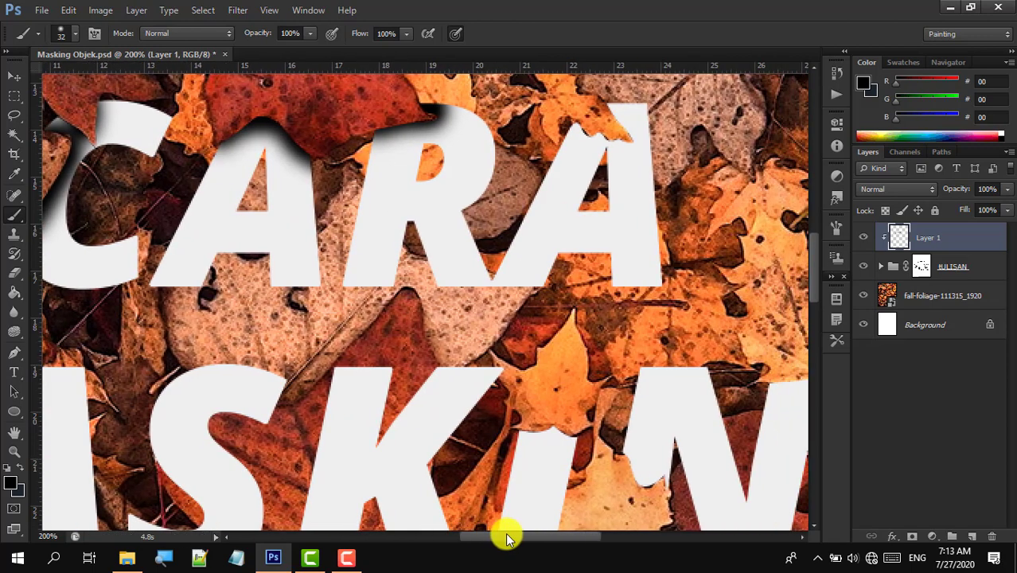
mouse_move(586, 121)
left_mouse_down()
mouse_move(613, 130)
mouse_move(595, 113)
left_mouse_up()
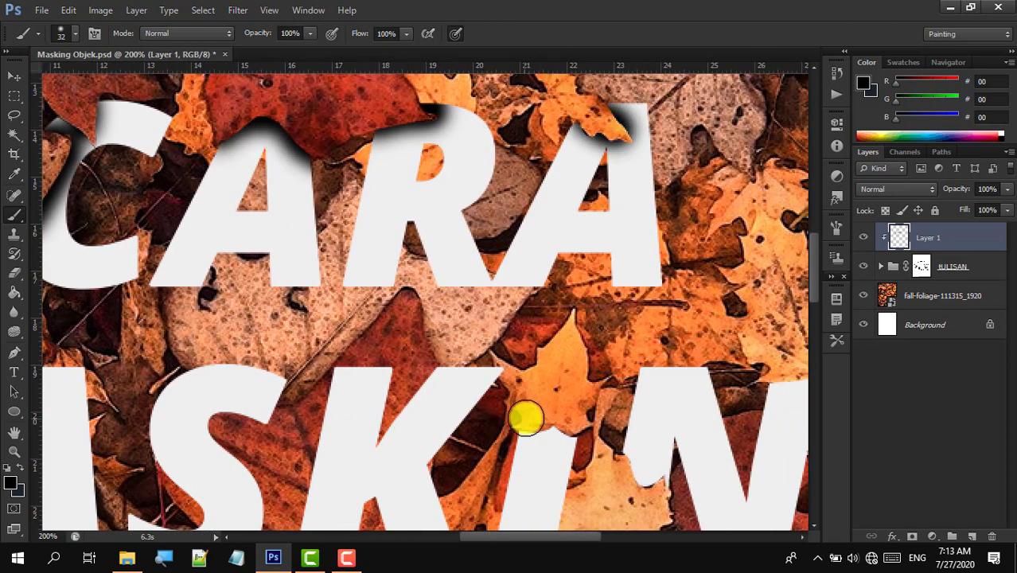
- Paint soft black shadows on the M of MASKING along the edges of the dark leaf and the yellow leaf
left_click_drag(517, 537, 413, 538)
mouse_move(206, 386)
left_mouse_down()
mouse_move(237, 405)
mouse_move(201, 401)
mouse_move(304, 479)
mouse_move(334, 446)
mouse_move(390, 440)
mouse_move(322, 498)
left_mouse_up()
left_click_drag(812, 266, 822, 297)
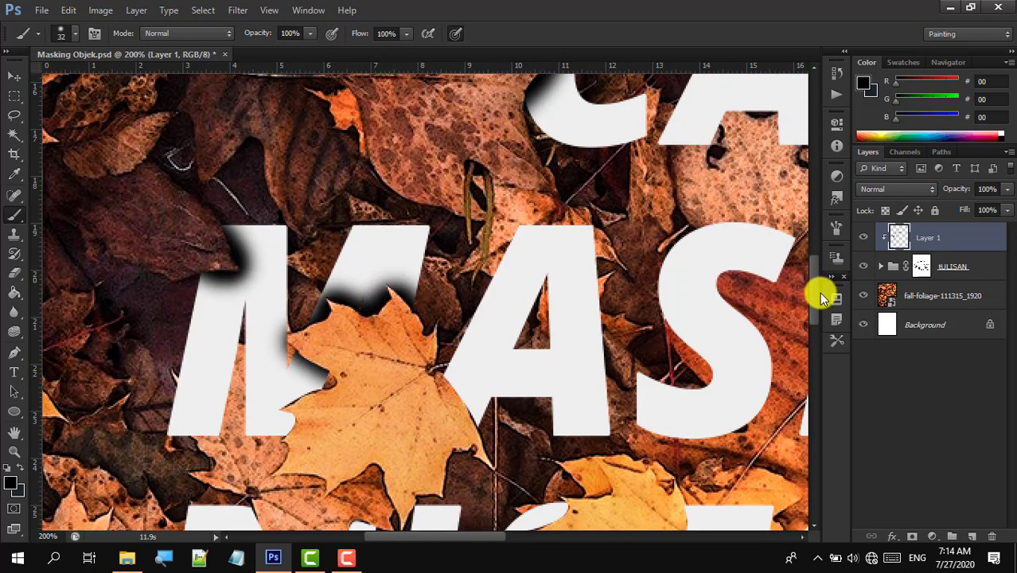
mouse_move(325, 363)
left_mouse_down()
mouse_move(341, 392)
mouse_move(289, 413)
mouse_move(294, 436)
mouse_move(314, 422)
left_mouse_up()
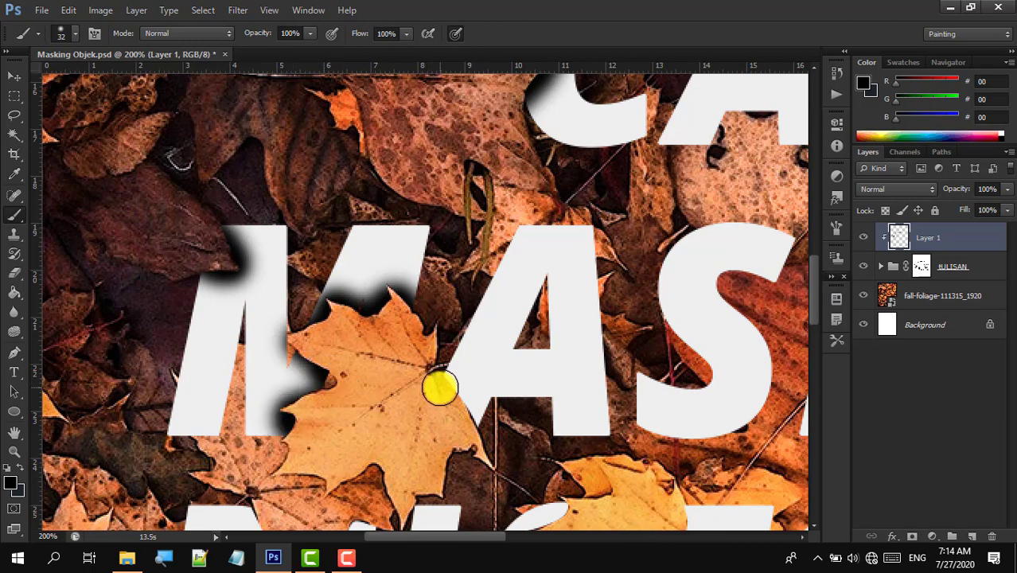
- Paint soft black shadows along the leaf edges on the I and the left leg of the N in MASKING
left_click_drag(446, 537, 537, 540)
mouse_move(504, 282)
left_mouse_down()
mouse_move(595, 307)
mouse_move(649, 366)
mouse_move(593, 439)
left_mouse_up()
left_click_drag(529, 538, 575, 538)
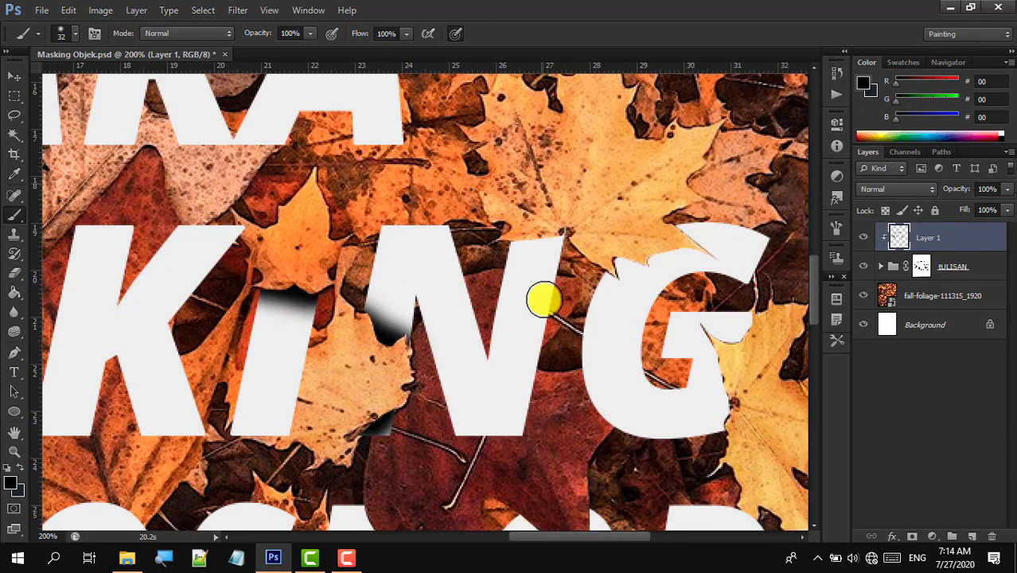
- Paint soft black shadows along the leaf edges on the right leg of the N and the G in MASKING
mouse_move(504, 230)
left_mouse_down()
mouse_move(575, 220)
mouse_move(628, 260)
mouse_move(670, 234)
mouse_move(712, 241)
left_mouse_up()
mouse_move(729, 420)
left_mouse_down()
mouse_move(713, 341)
mouse_move(763, 322)
left_mouse_up()
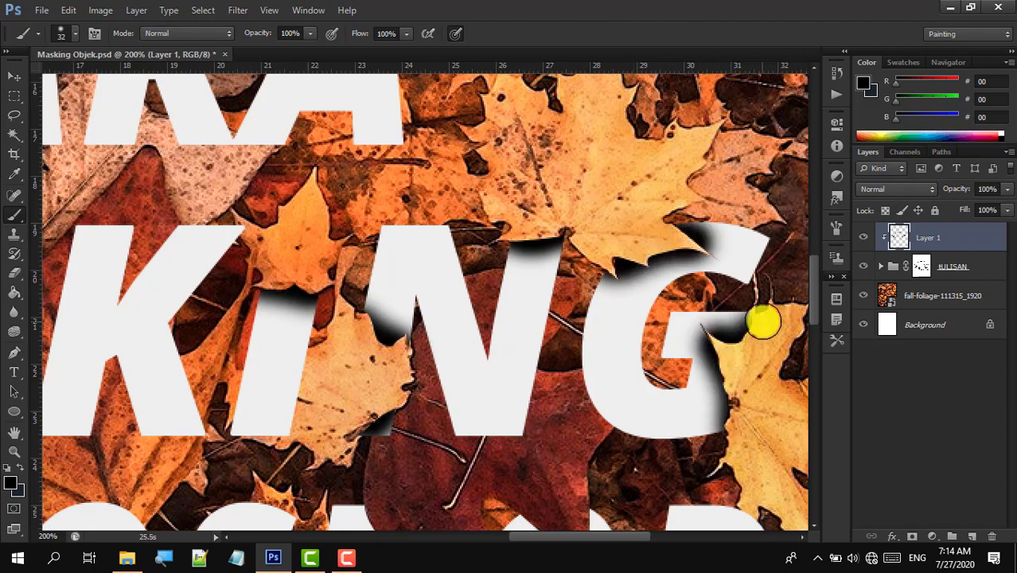
- Paint soft black shadows along the leaf edges overlapping the P, H, first O and T of PHOTOSHOP
left_click_drag(540, 537, 385, 543)
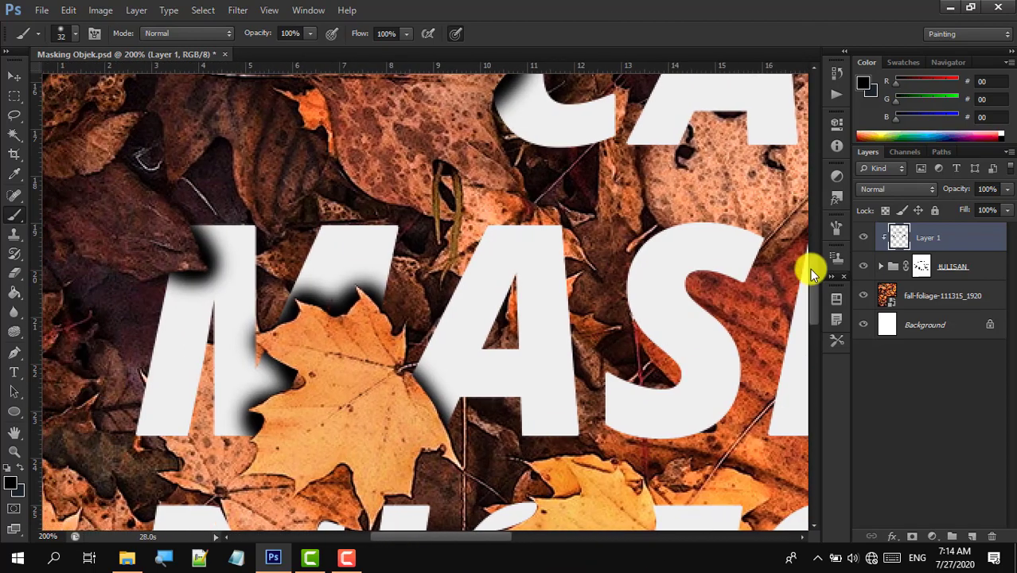
left_click_drag(809, 268, 815, 314)
mouse_move(232, 235)
left_mouse_down()
mouse_move(301, 273)
mouse_move(332, 251)
left_mouse_up()
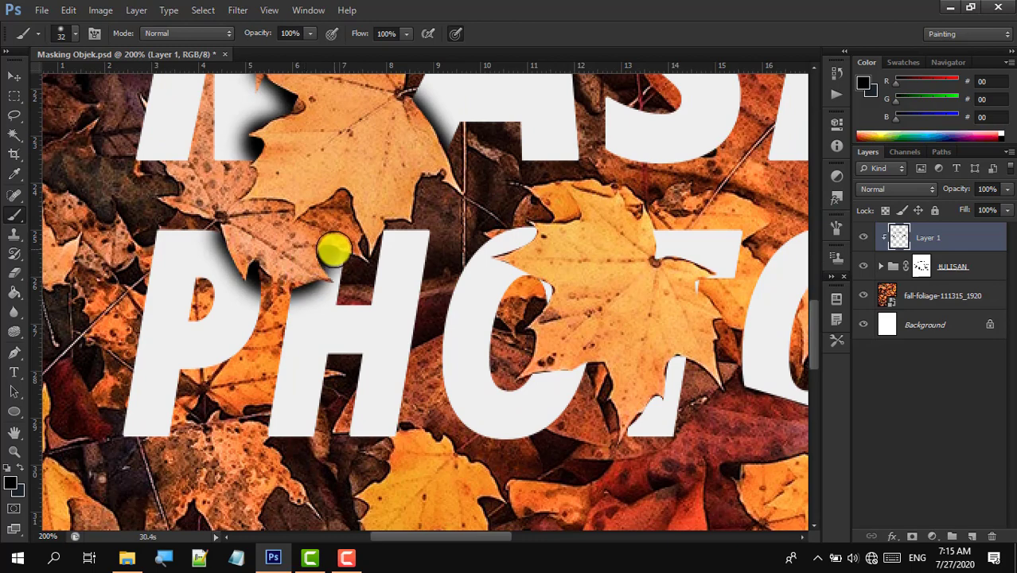
mouse_move(551, 225)
left_mouse_down()
mouse_move(525, 252)
mouse_move(554, 266)
mouse_move(560, 292)
mouse_move(529, 369)
mouse_move(577, 368)
left_mouse_up()
mouse_move(633, 244)
left_mouse_down()
mouse_move(660, 332)
mouse_move(658, 368)
left_mouse_up()
- Paint soft black shadows along the leaf edges overlapping the remaining letters, OSHOP, of PHOTOSHOP
left_click_drag(427, 536, 493, 529)
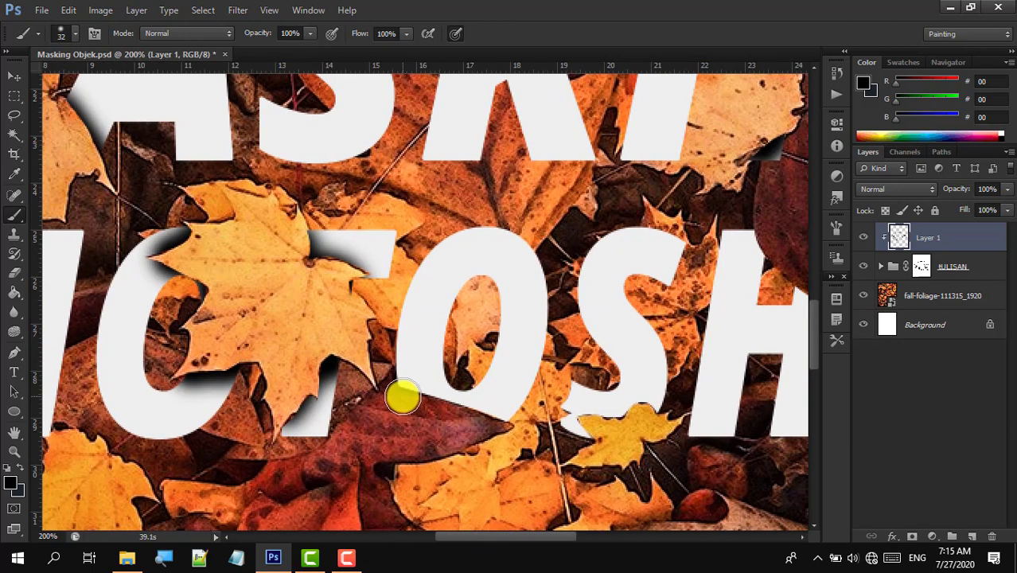
mouse_move(401, 396)
left_mouse_down()
mouse_move(585, 420)
mouse_move(600, 431)
mouse_move(557, 388)
mouse_move(537, 426)
mouse_move(606, 440)
mouse_move(594, 440)
mouse_move(611, 423)
mouse_move(654, 416)
left_mouse_up()
left_click_drag(545, 535, 592, 536)
mouse_move(509, 225)
left_mouse_down()
mouse_move(538, 285)
mouse_move(625, 320)
mouse_move(631, 250)
mouse_move(671, 246)
mouse_move(724, 276)
mouse_move(716, 219)
left_mouse_up()
left_click_drag(520, 538, 555, 541)
mouse_move(531, 445)
left_mouse_down()
mouse_move(524, 411)
mouse_move(643, 431)
mouse_move(554, 413)
left_mouse_up()
key("ctrl+0")
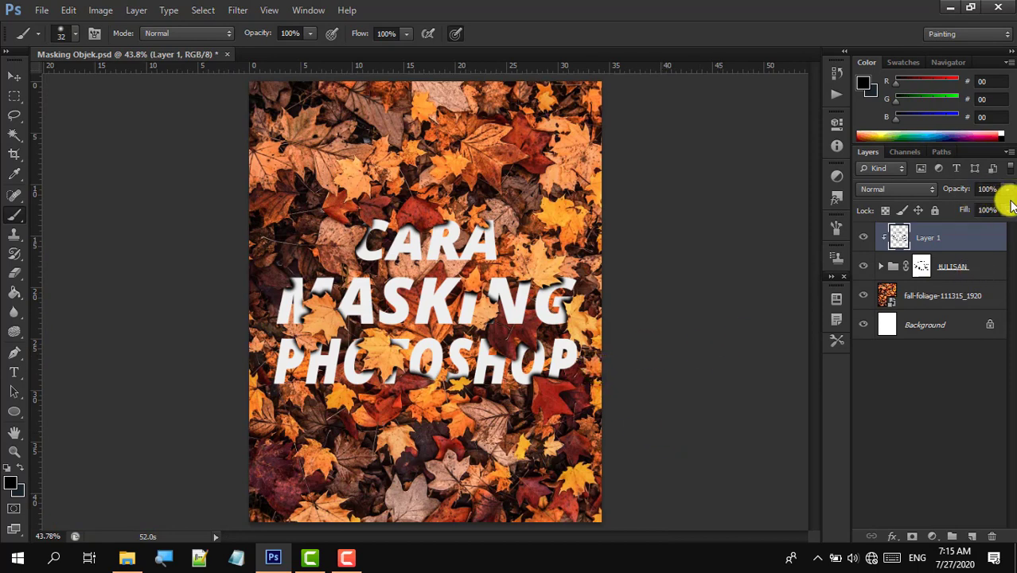
- Set the opacity of the shadow layer, Layer 1, to 72% and soften its strokes with a Gaussian Blur
left_click_drag(987, 208, 987, 210)
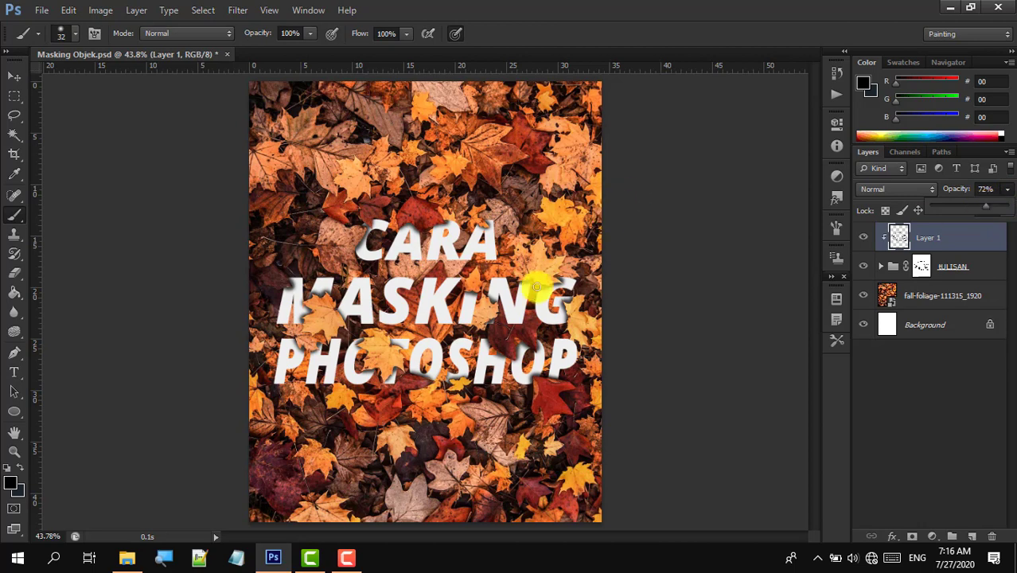
key("z")
left_click(462, 312)
left_click(462, 311)
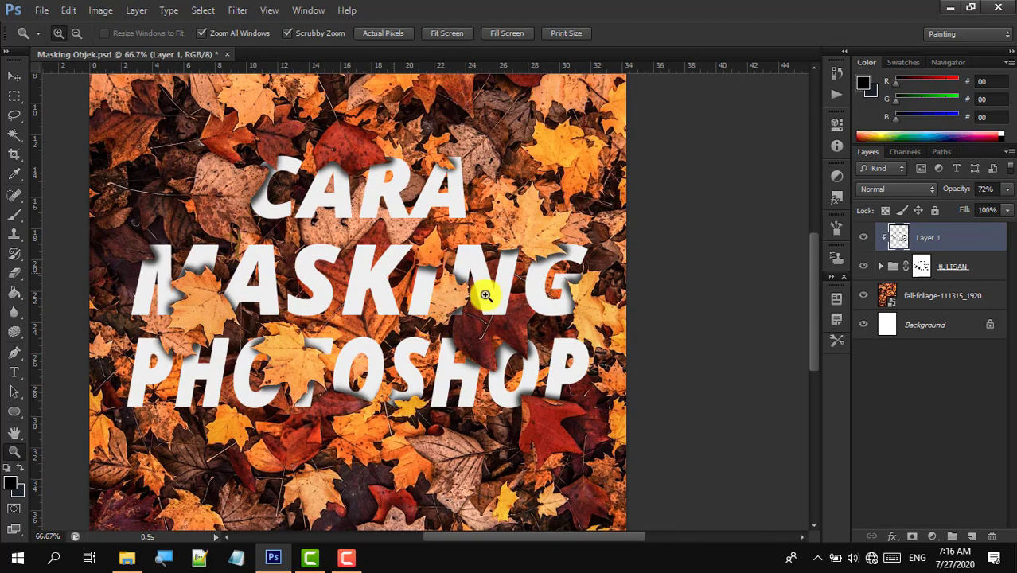
left_click(237, 10)
mouse_move(336, 175)
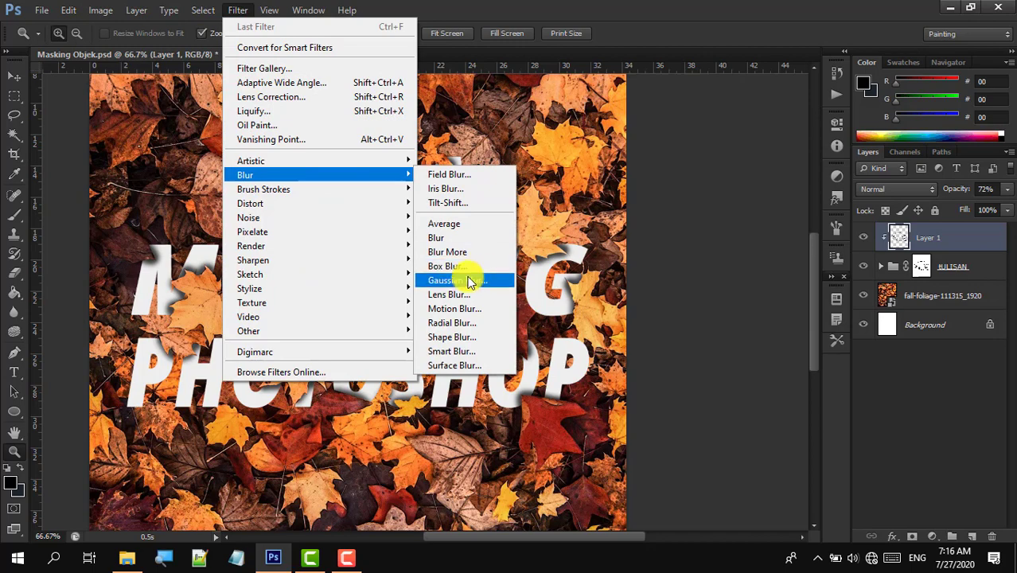
left_click(467, 280)
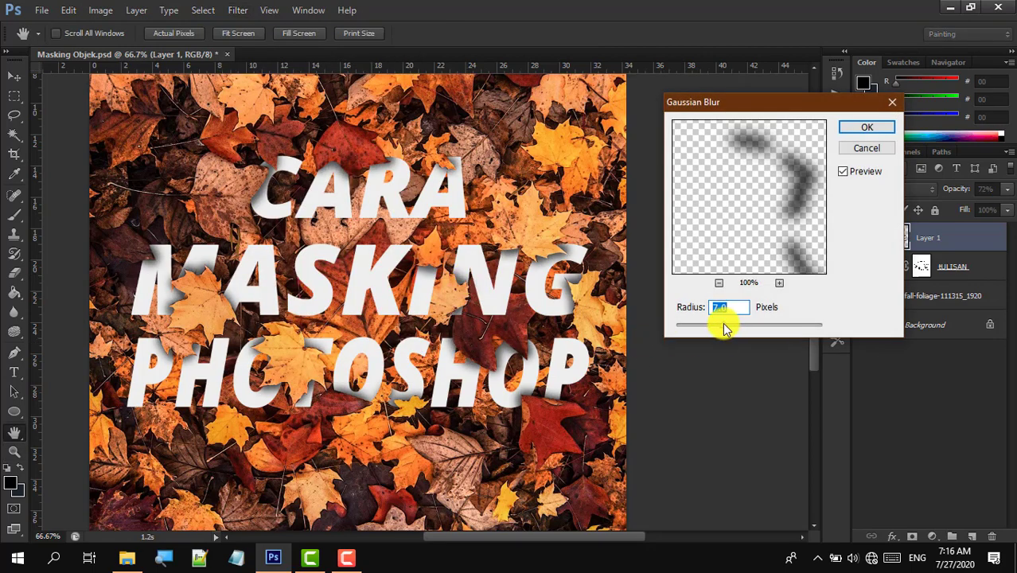
left_click_drag(718, 324, 548, 358)
key("Return")
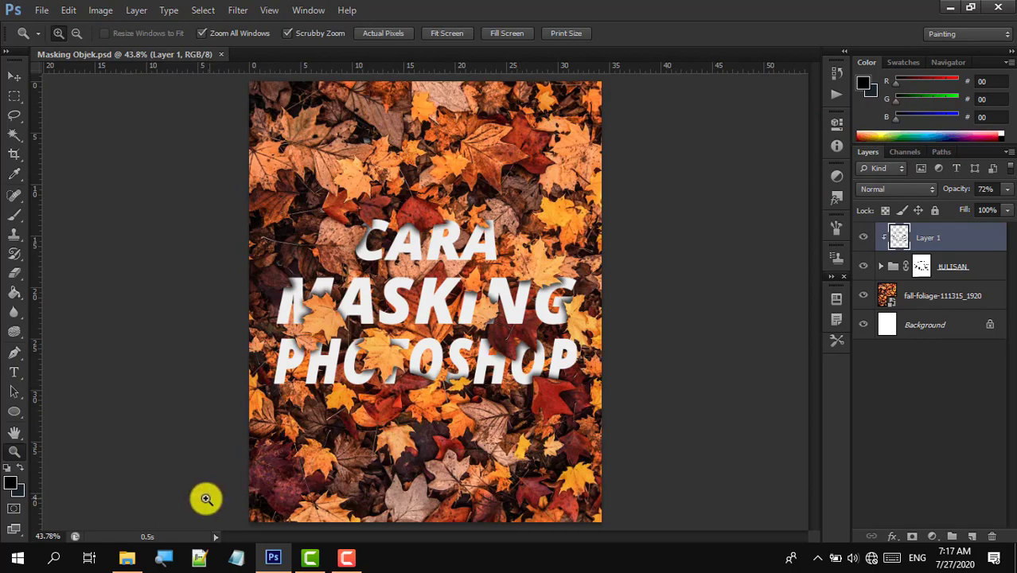
- Place the kisspng-image-dust PNG from the EDIT > Photoshop folder above Layer 1, clipped to the lettering
left_click(131, 557)
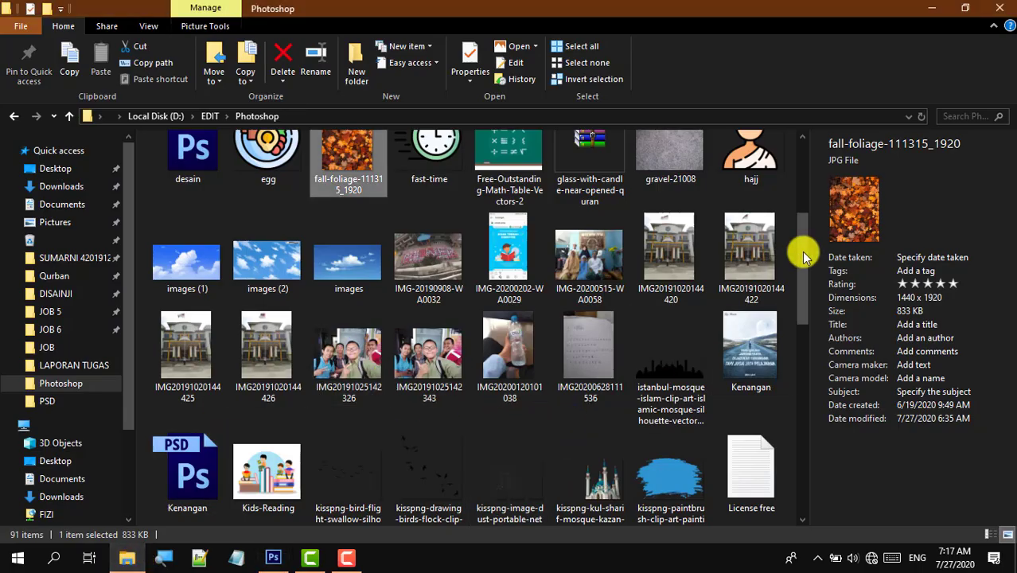
scroll(811, 354, "down", 5)
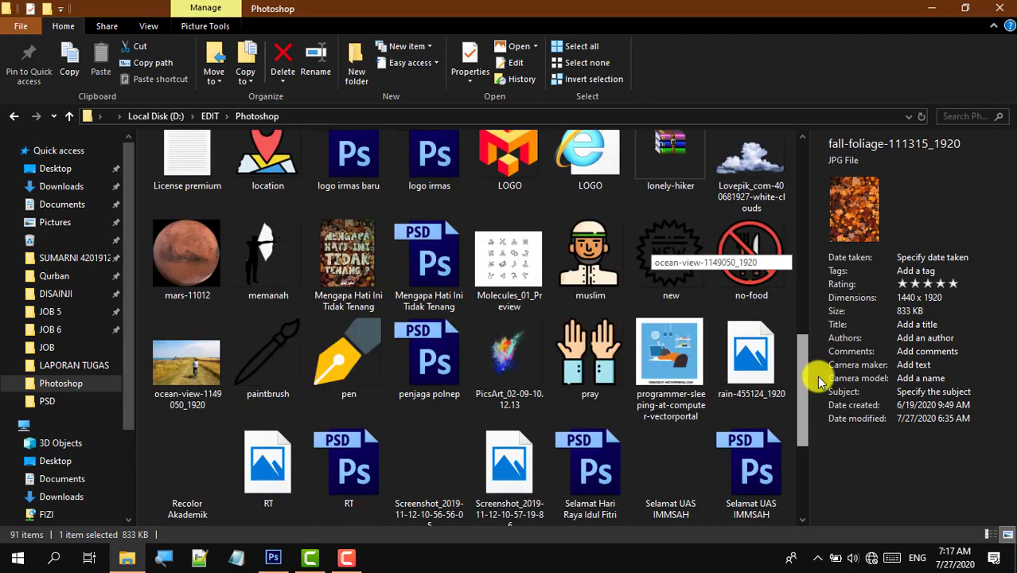
left_click_drag(822, 398, 839, 317)
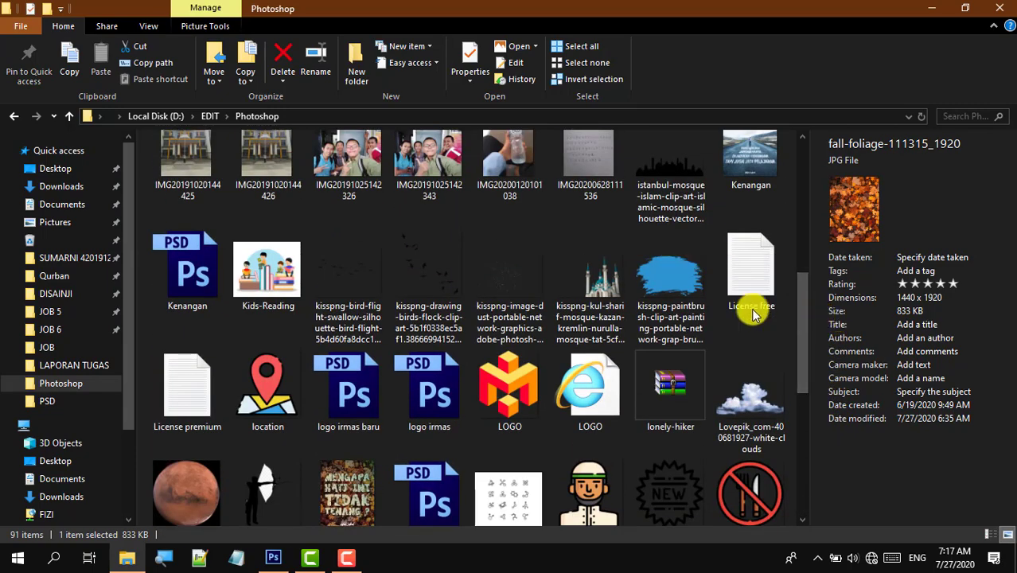
left_click_drag(515, 266, 426, 332)
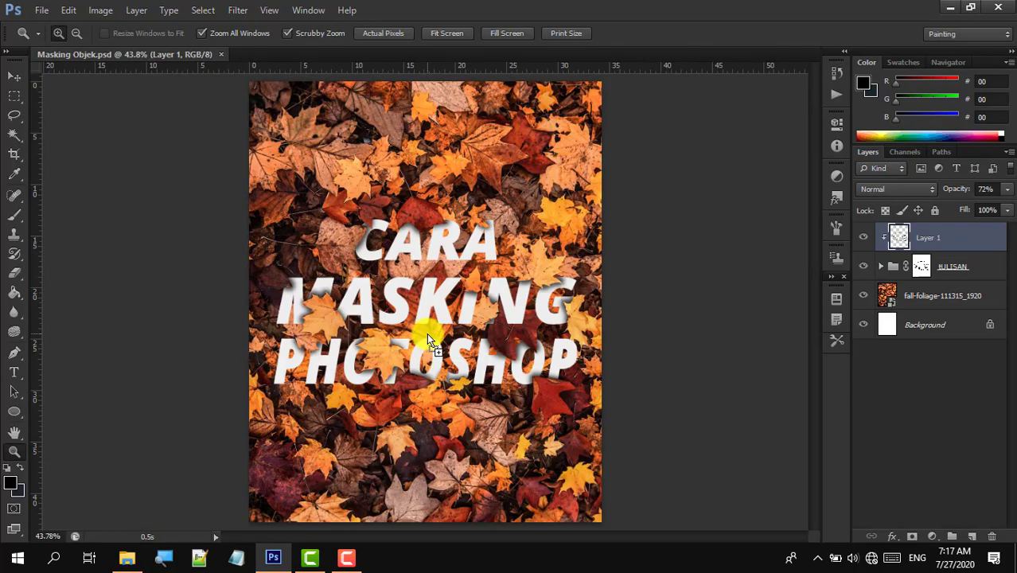
left_click(743, 32)
key("z")
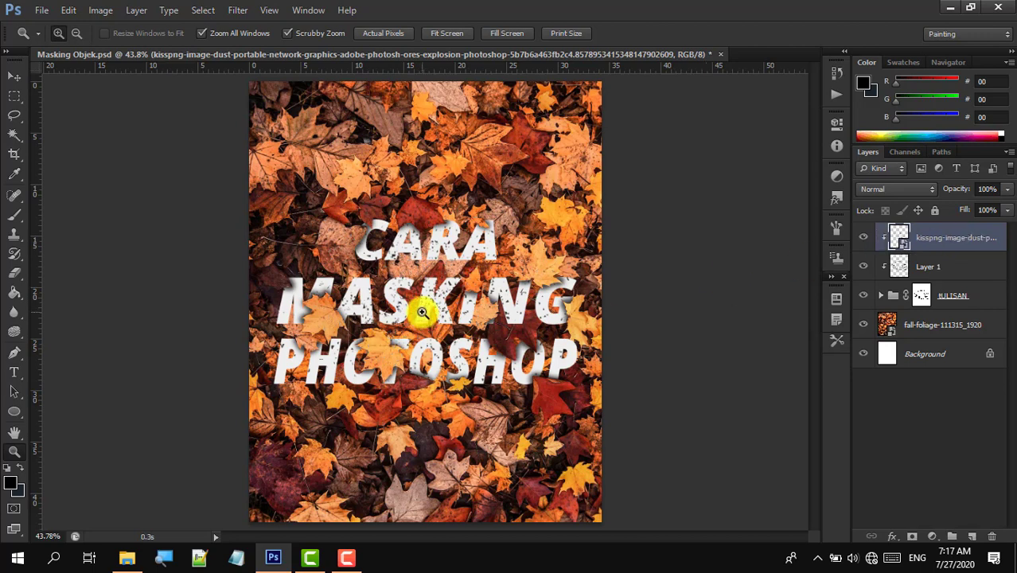
- Enlarge the dust texture proportionally to about 172% and reposition it over the lettering
key("ctrl+t")
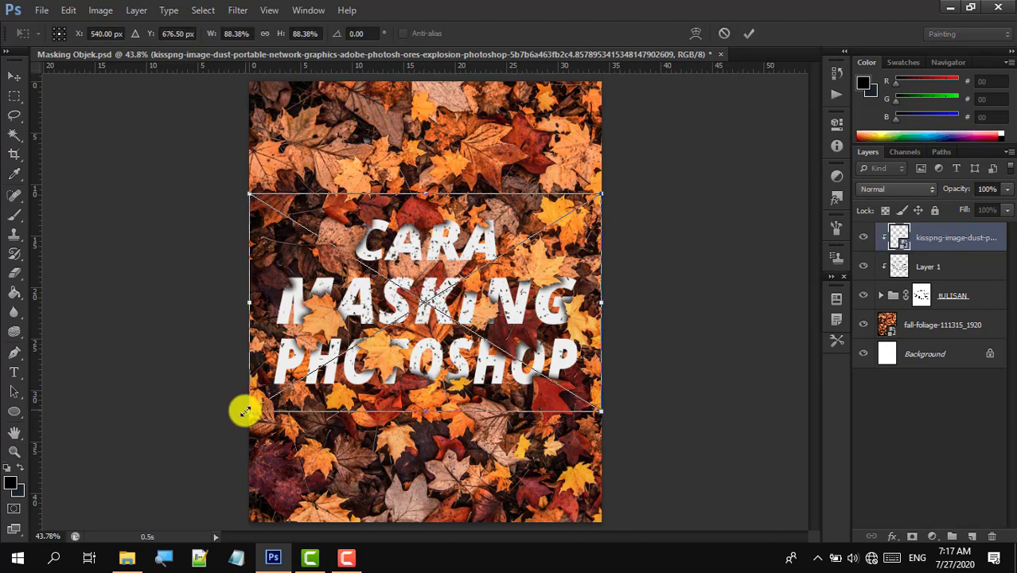
left_click_drag(245, 410, 177, 465)
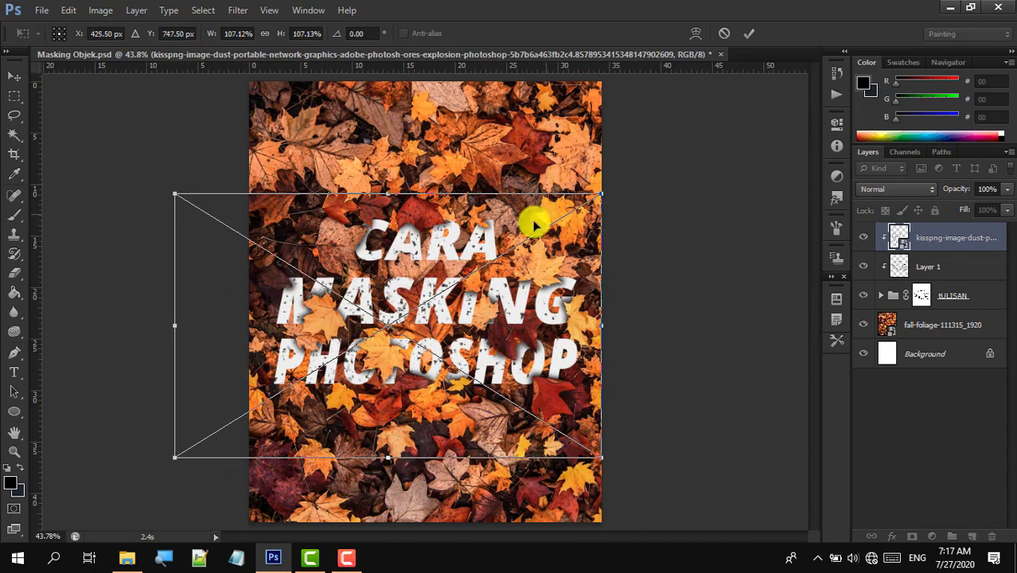
left_click_drag(602, 193, 687, 149)
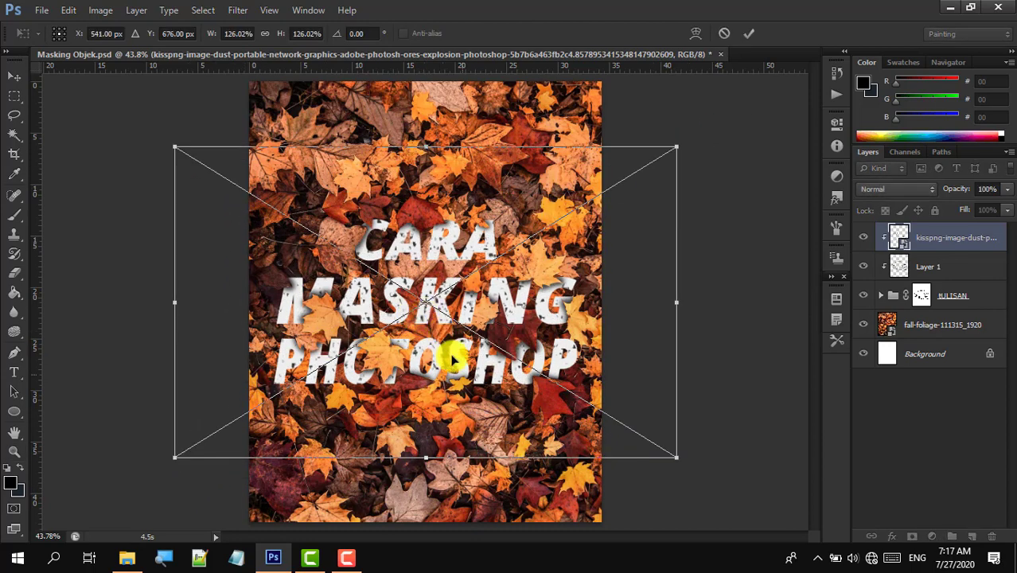
left_click_drag(469, 392, 420, 438)
left_click_drag(626, 208, 799, 86)
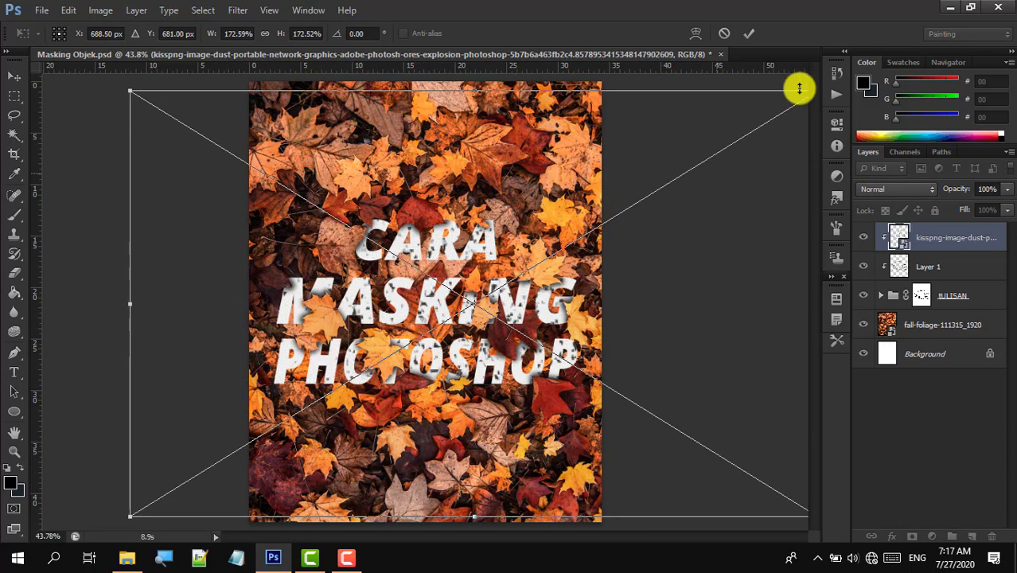
left_click_drag(559, 354, 543, 399)
key("Return")
key("z")
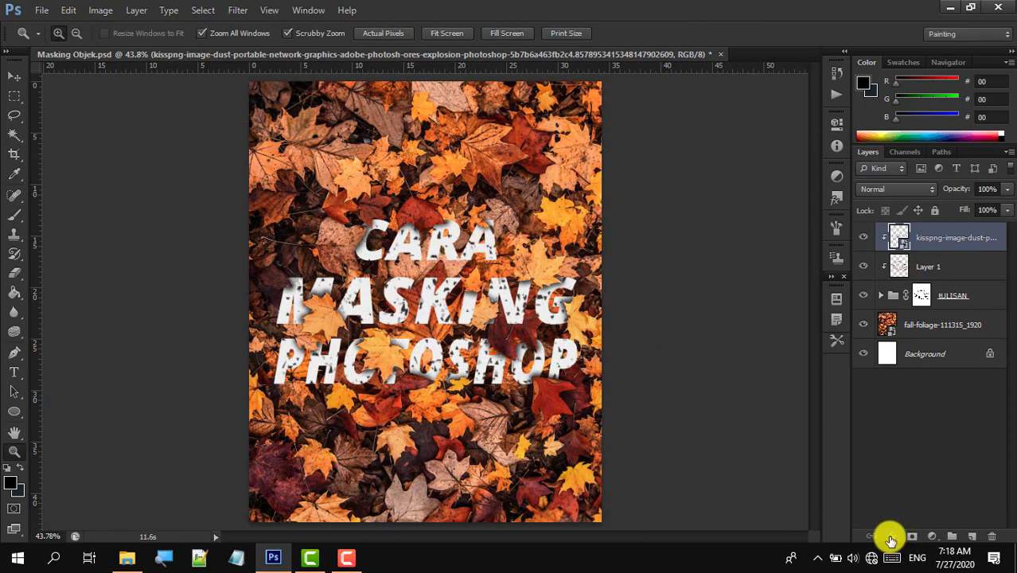
- Add a Color Overlay to the dust layer in reddish brown 8a3010, sampled from the leaves, at 100% opacity
left_click(889, 537)
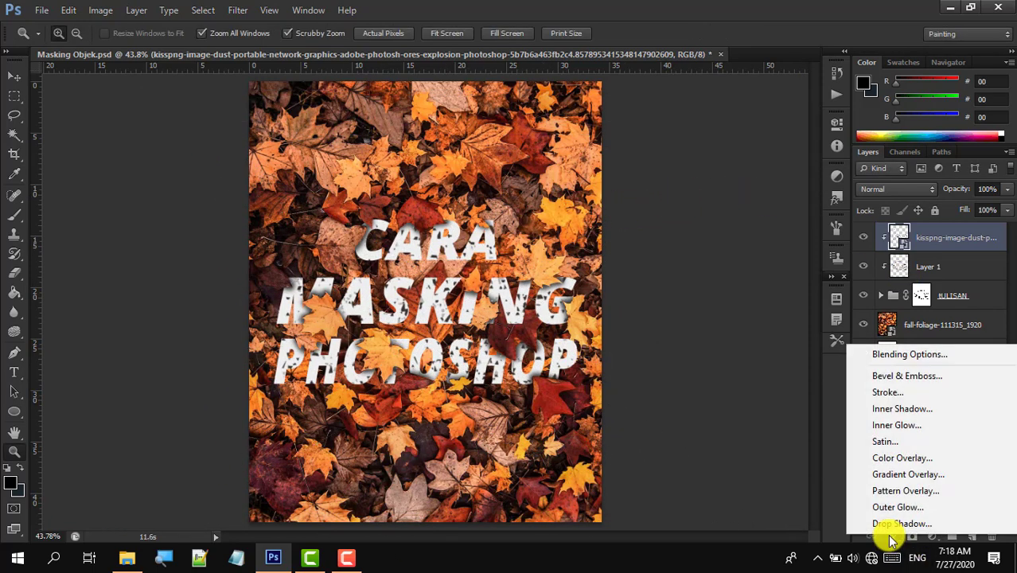
left_click(880, 461)
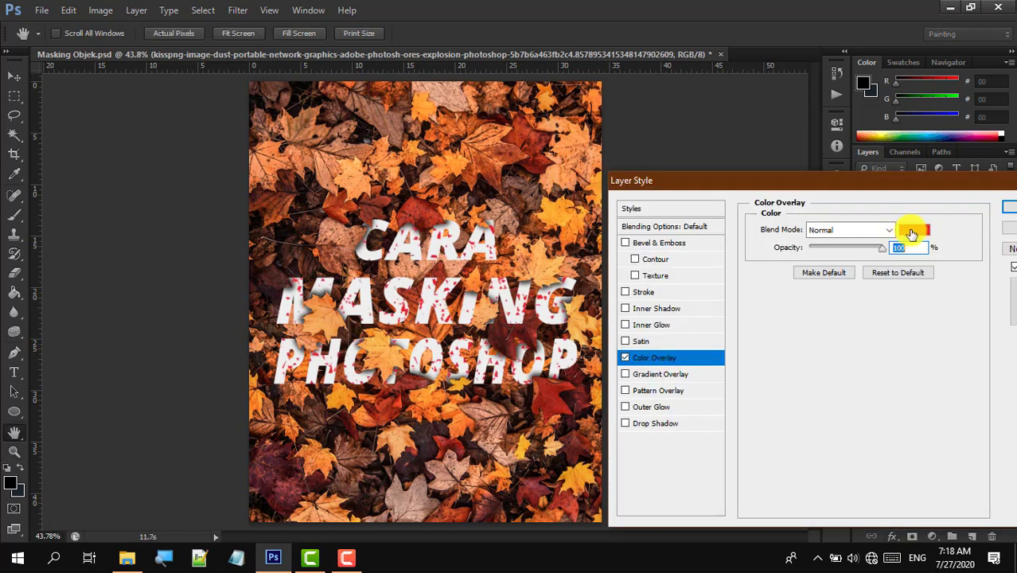
left_click(913, 231)
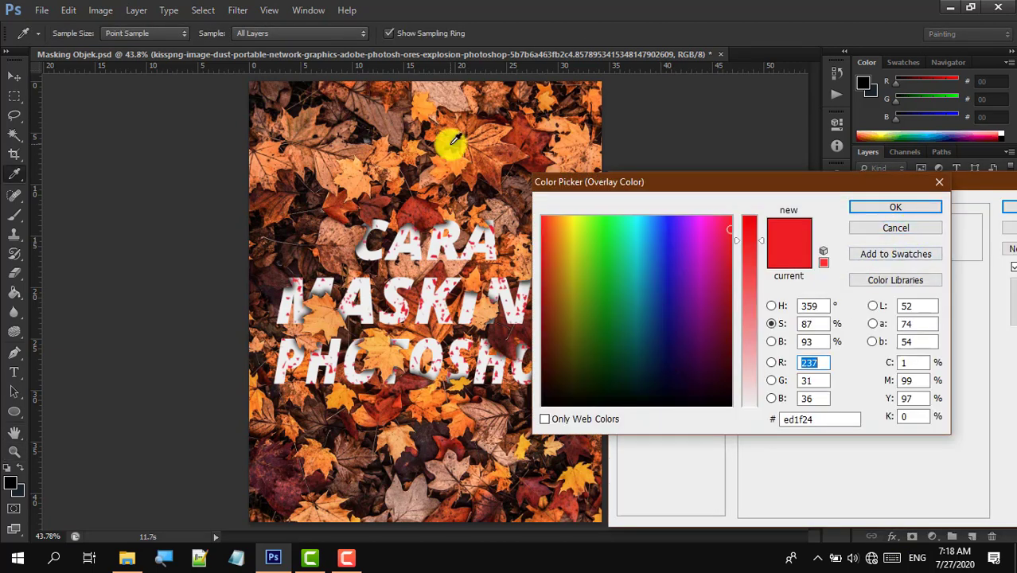
left_click(507, 153)
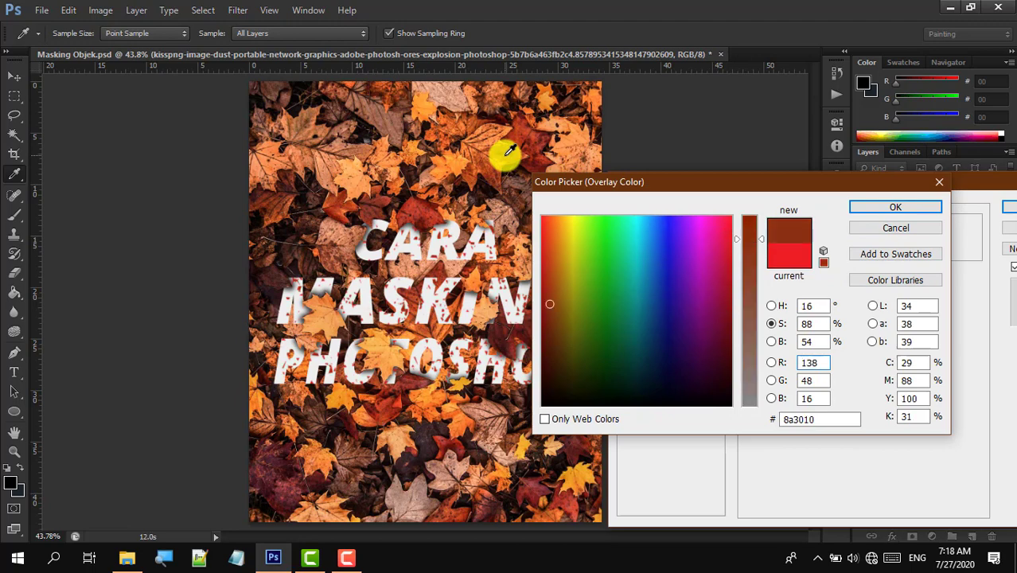
left_click(914, 207)
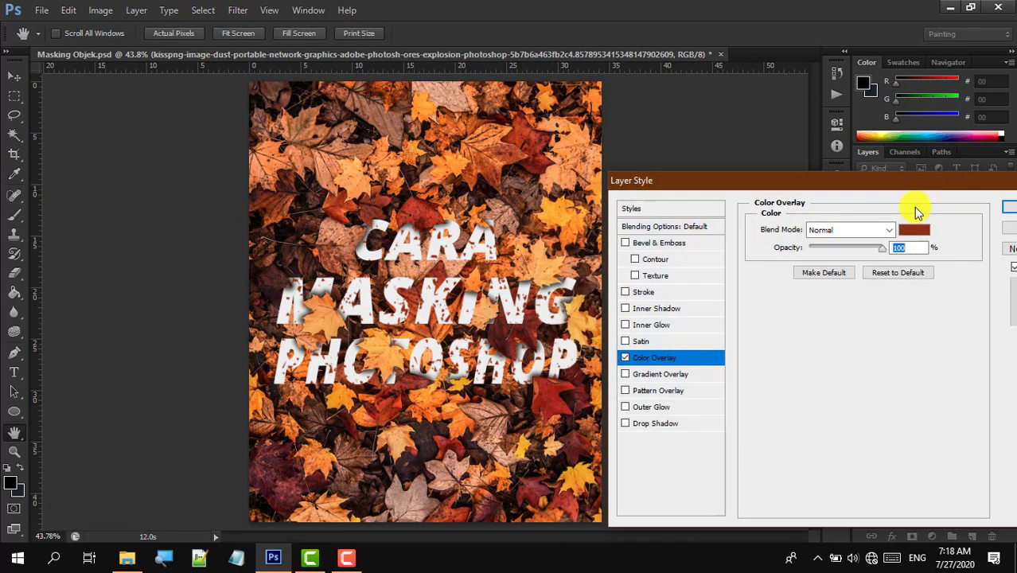
key("Return")
- Add a Hue/Saturation adjustment layer above the dust layer and shift the hue slightly toward red
left_click(938, 233)
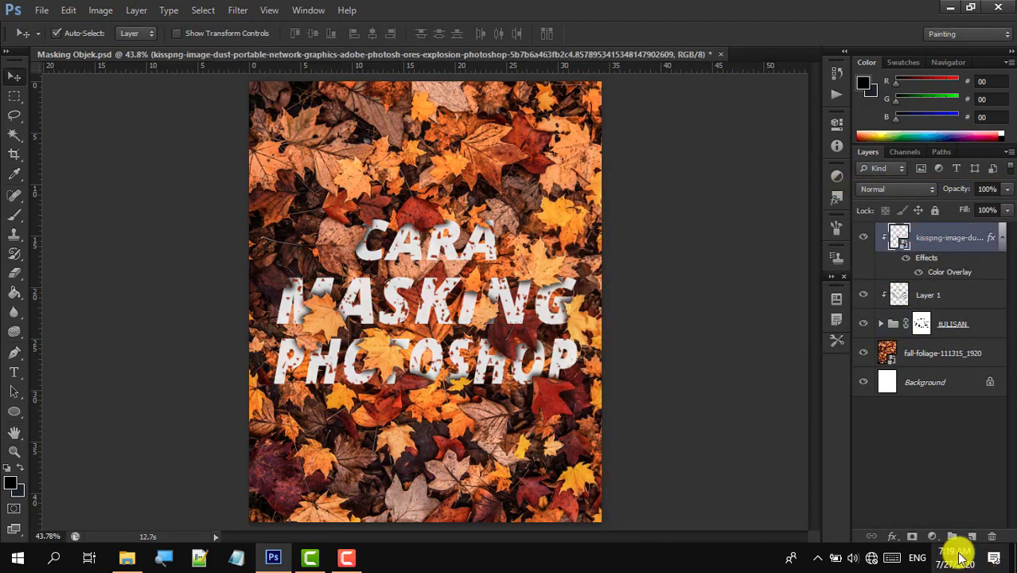
left_click(931, 535)
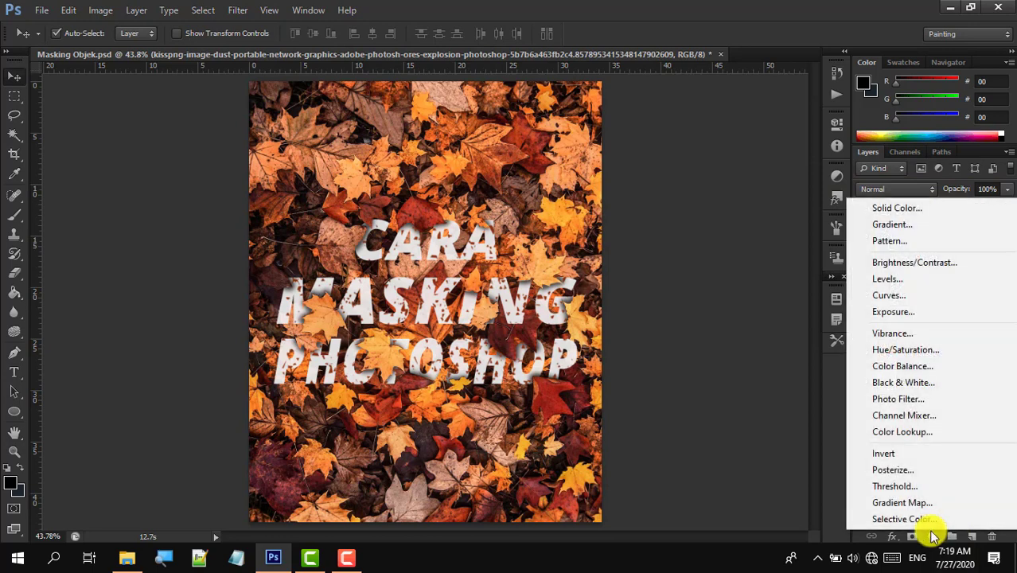
left_click(925, 352)
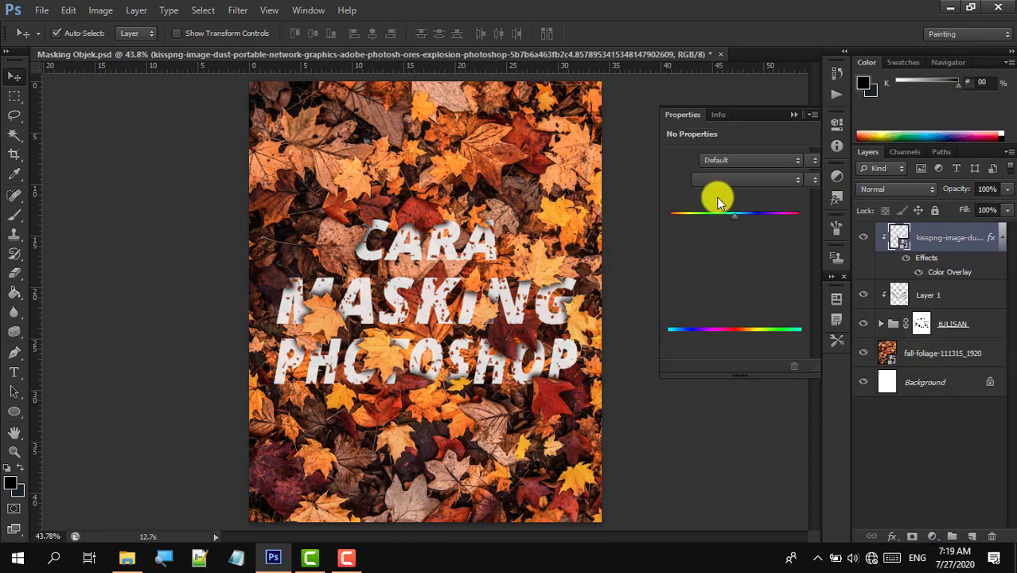
left_click_drag(735, 215, 717, 248)
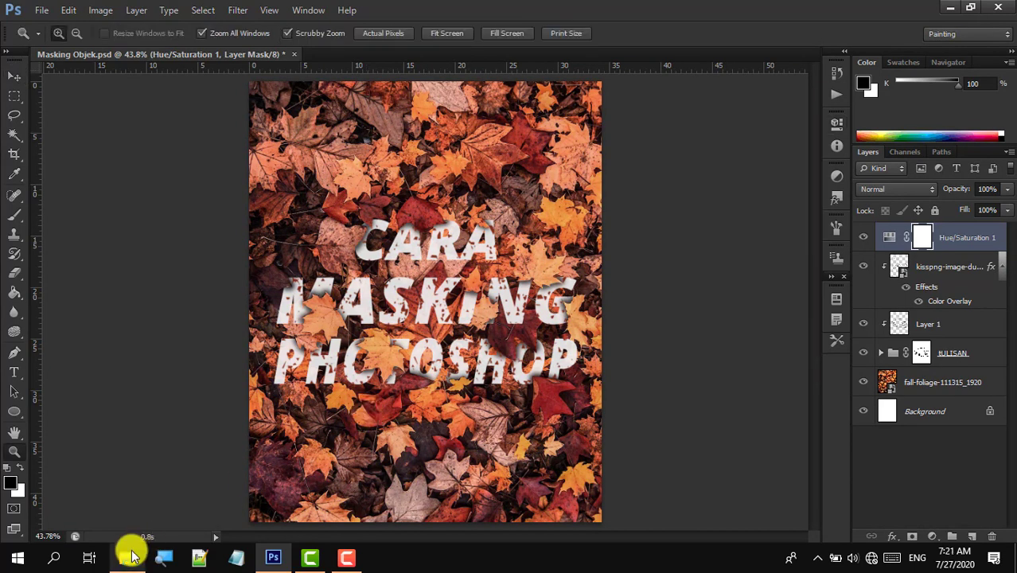
- Place the rain-455124_1920 image from the EDIT > Photoshop folder into the poster, rotated 90° on top of all layers
left_click(129, 549)
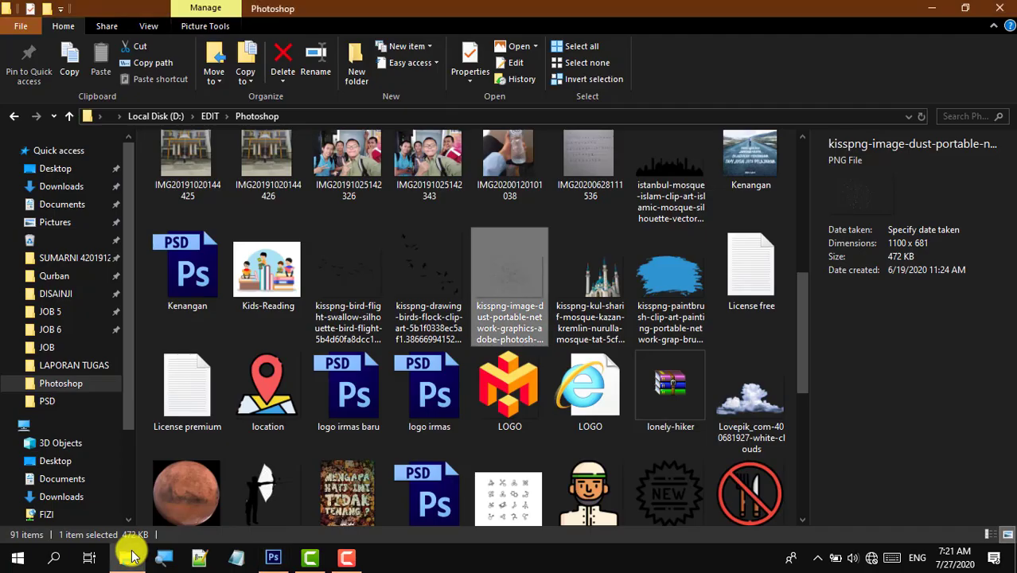
scroll(848, 231, "down", 5)
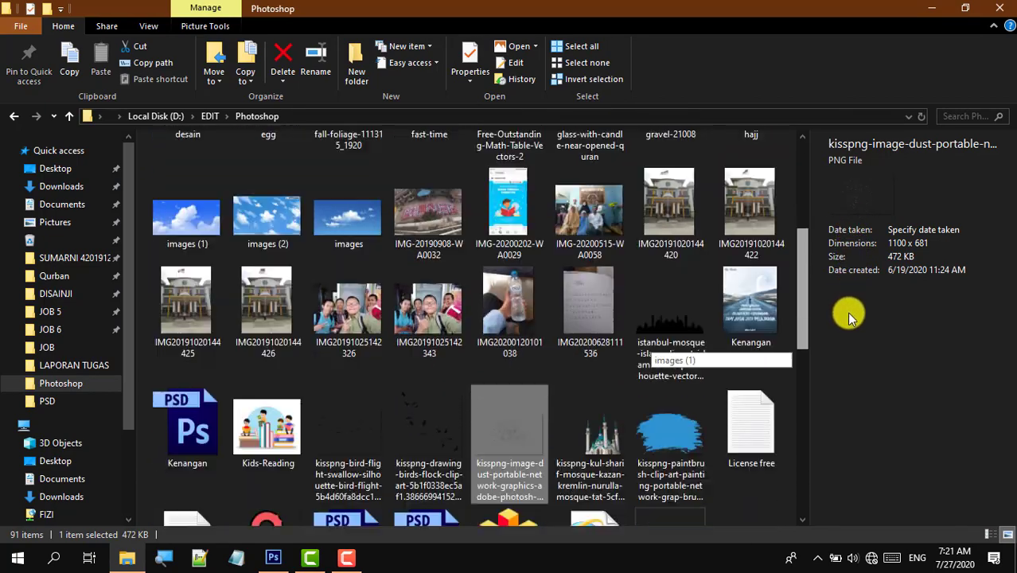
scroll(841, 349, "down", 3)
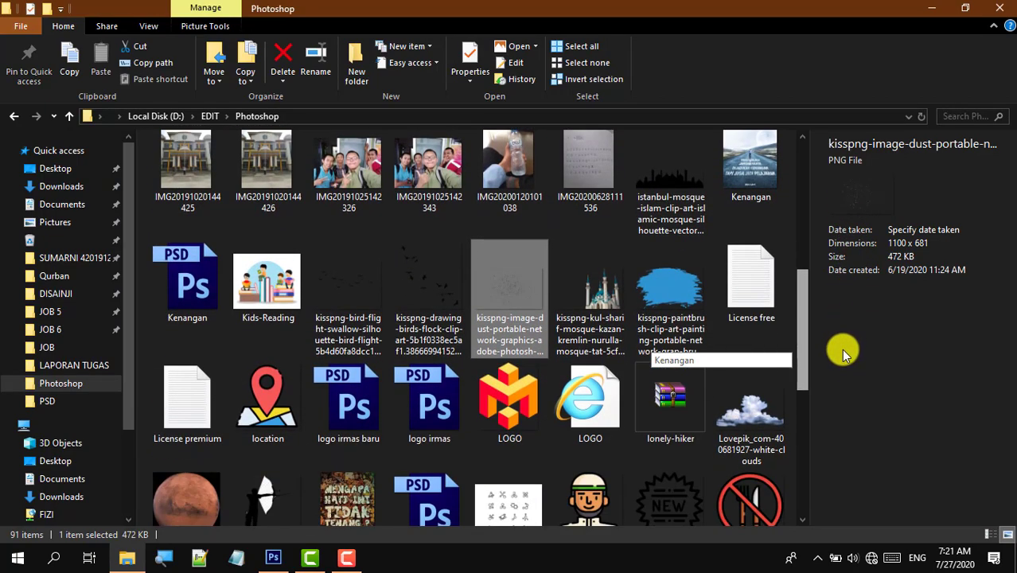
scroll(841, 410, "down", 1)
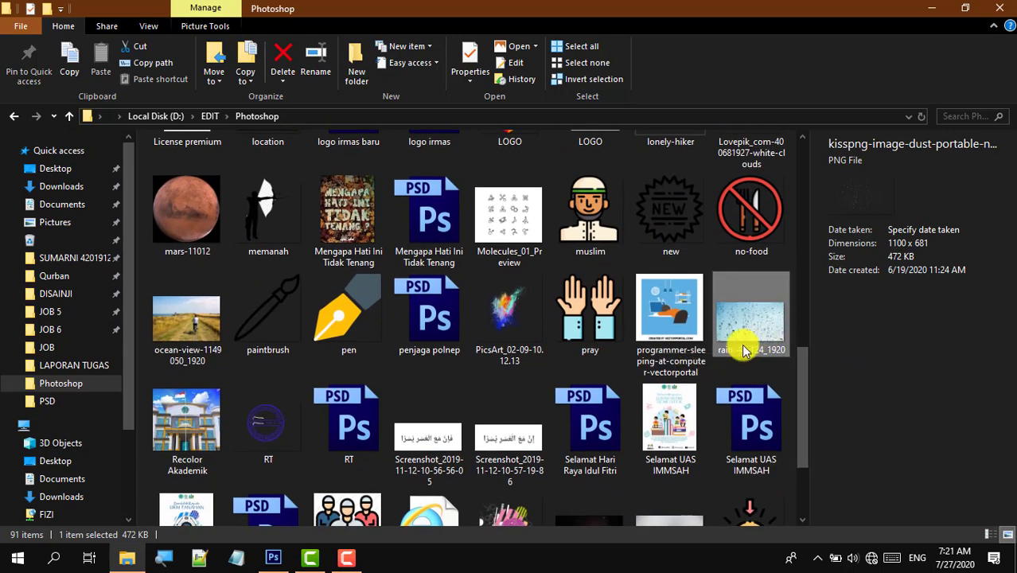
left_click_drag(764, 344, 667, 93)
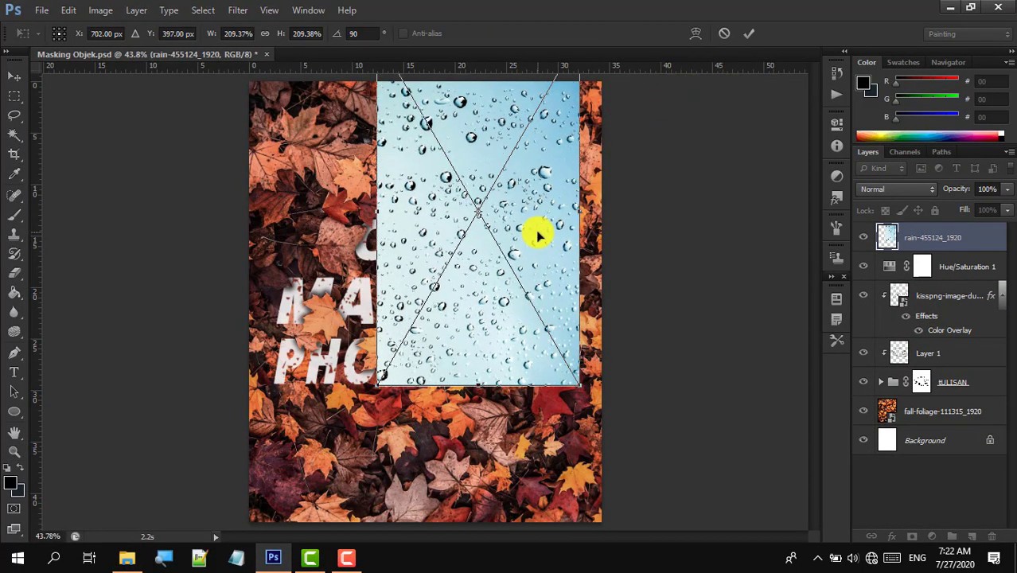
- Move and enlarge the placed rain image until it covers the whole poster
left_click_drag(536, 229, 396, 151)
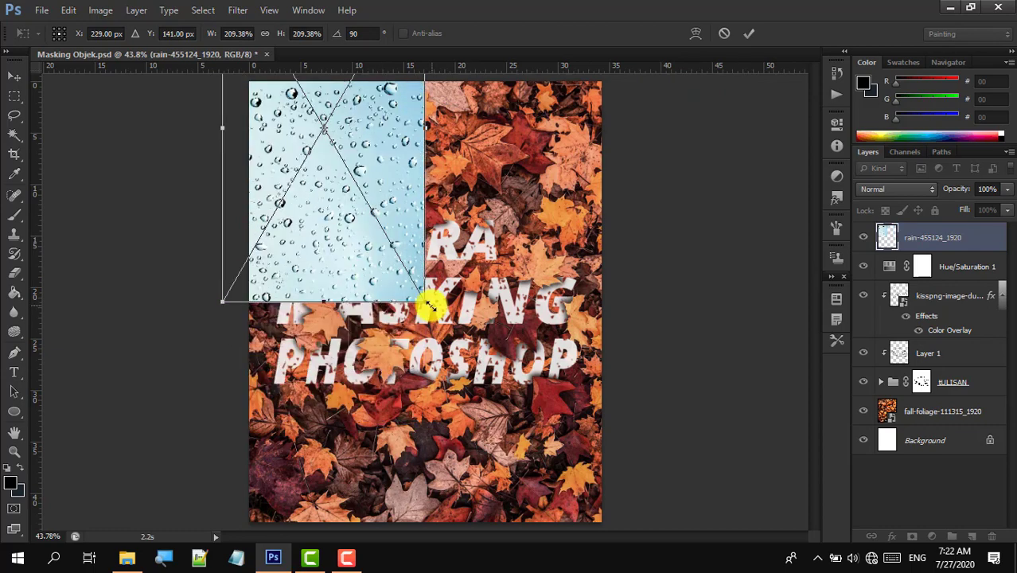
left_click_drag(429, 304, 769, 567)
left_click_drag(548, 358, 544, 237)
key("Return")
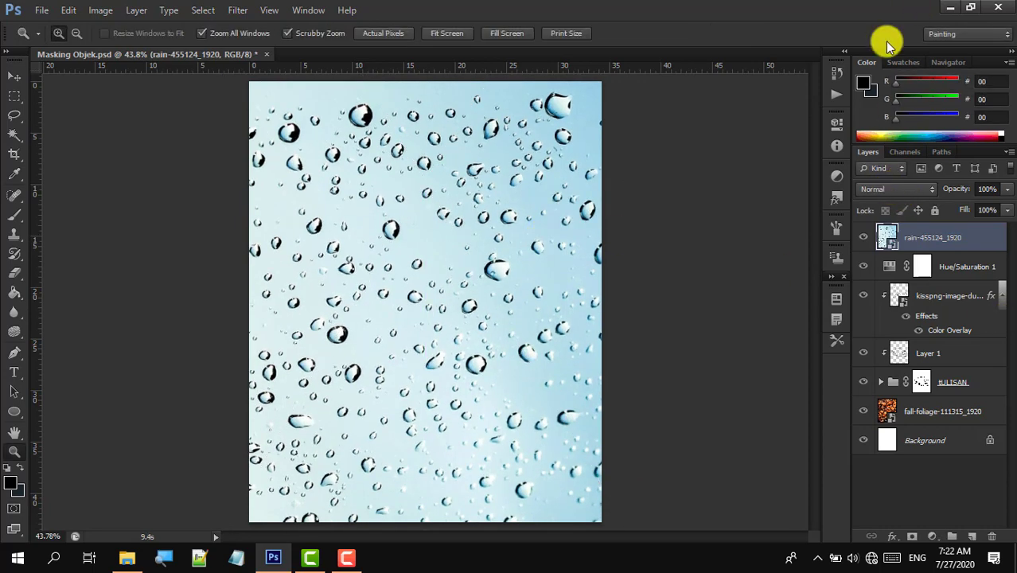
- Switch the rain layer's blend mode through Darken to Multiply so the poster blends with the water drops
left_click(911, 189)
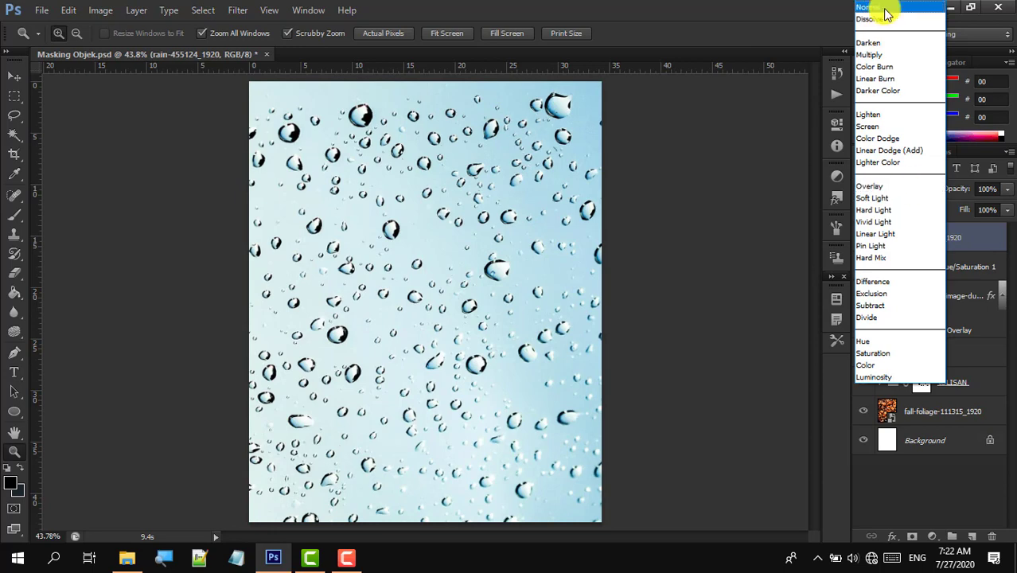
left_click(879, 19)
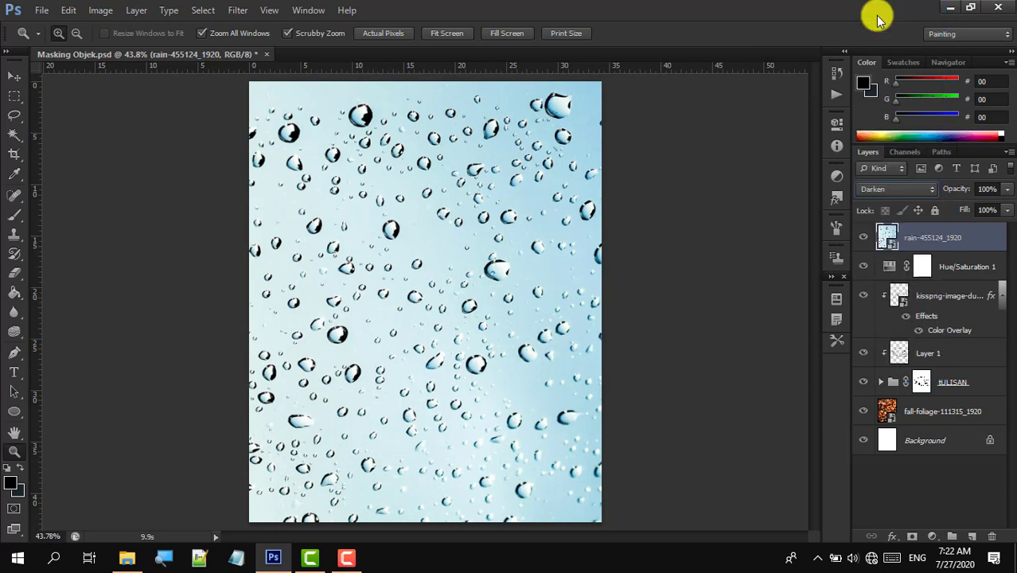
key("shift+plus")
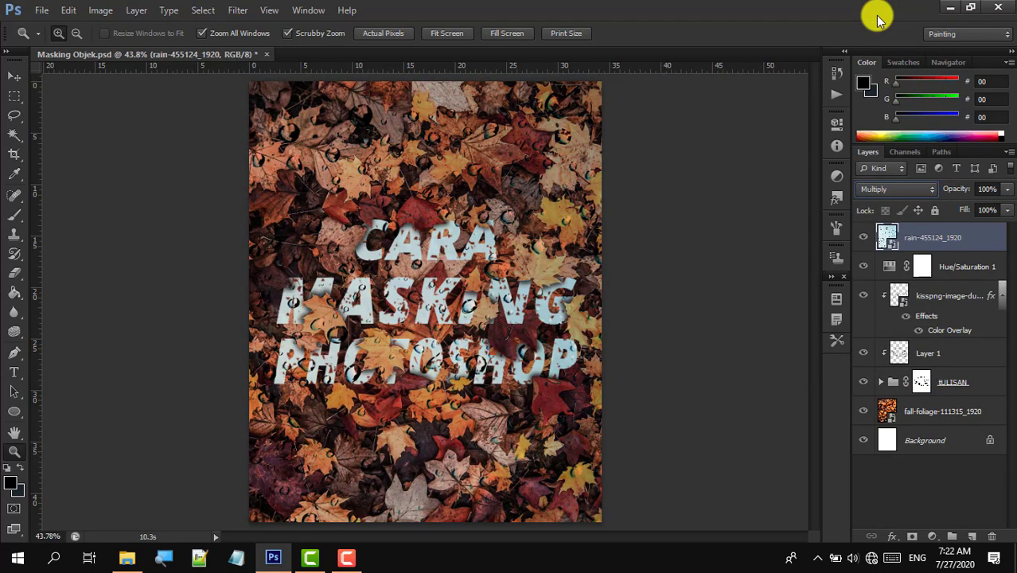